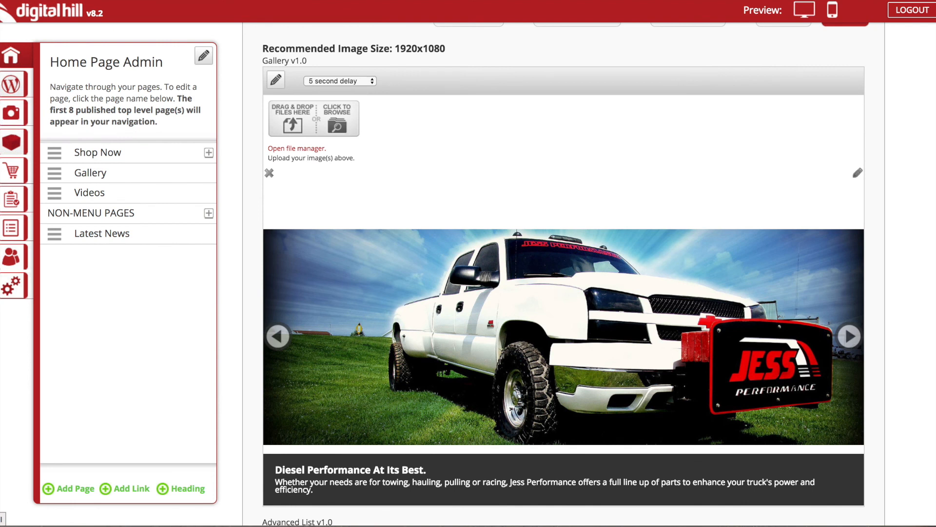
scroll(605, 84, "up", 3)
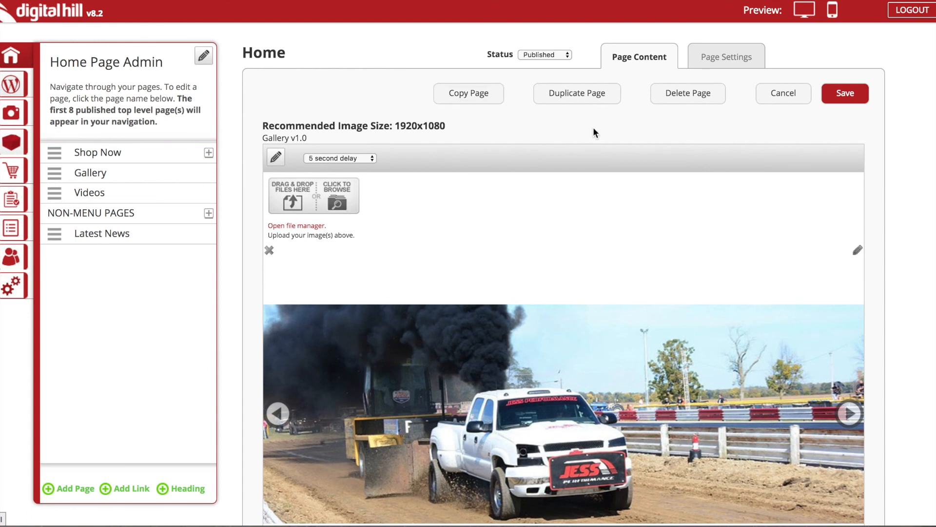
scroll(898, 232, "down", 3)
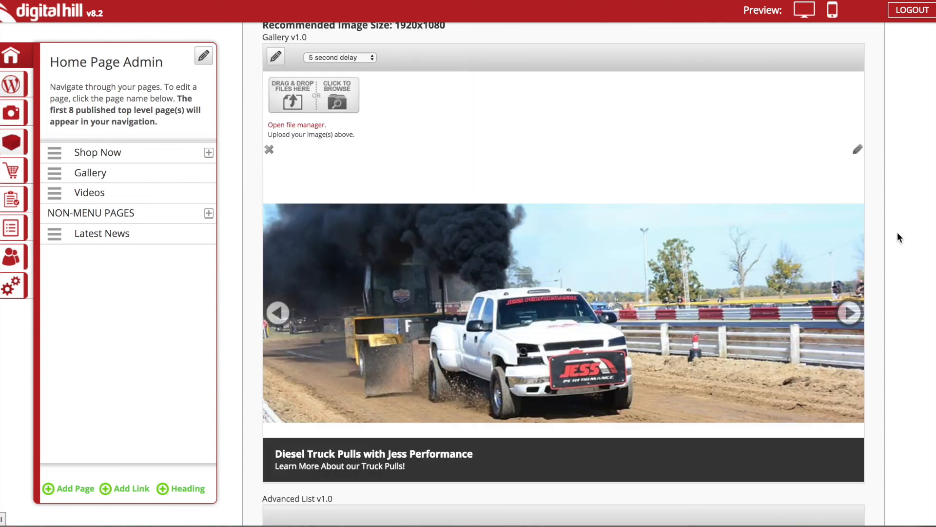
scroll(897, 232, "up", 2)
scroll(897, 233, "down", 1)
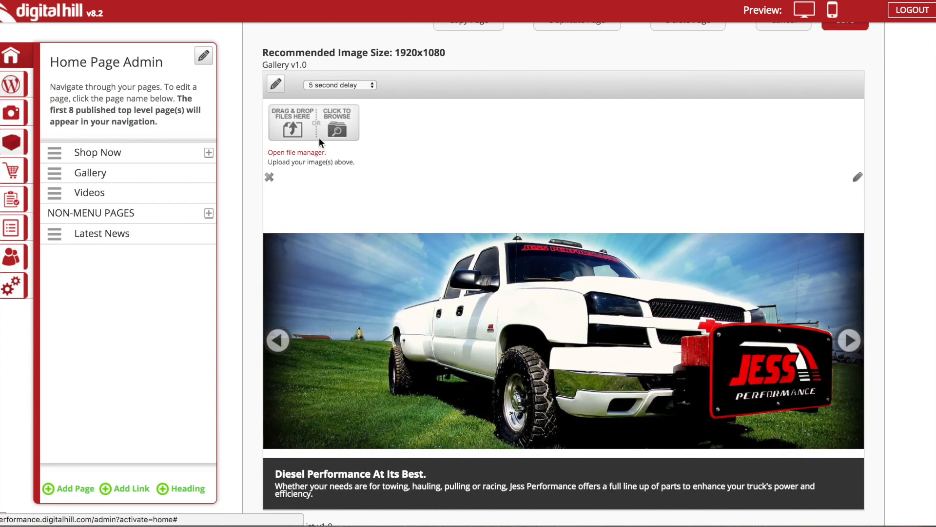
- Browse the Desktop folder for an image to upload to the home page gallery, and cancel the file selection
left_click(288, 119)
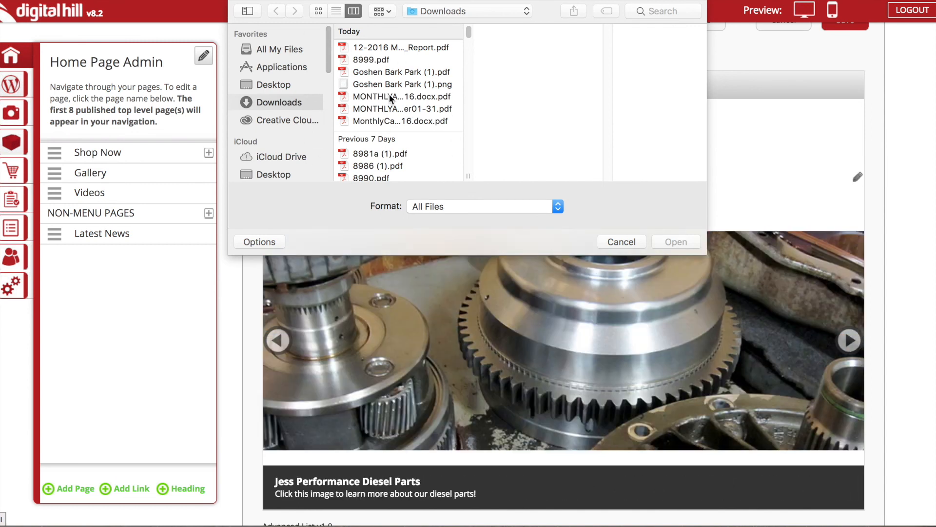
left_click(300, 85)
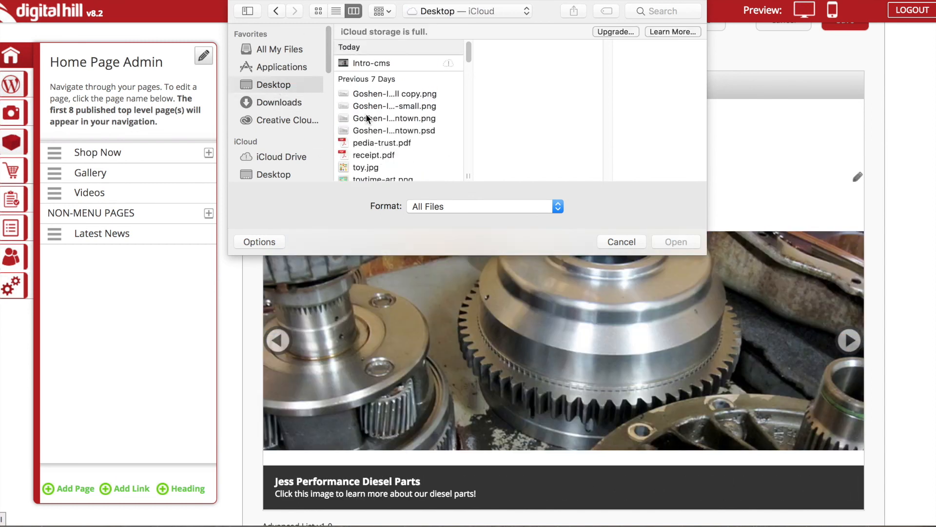
left_click(615, 242)
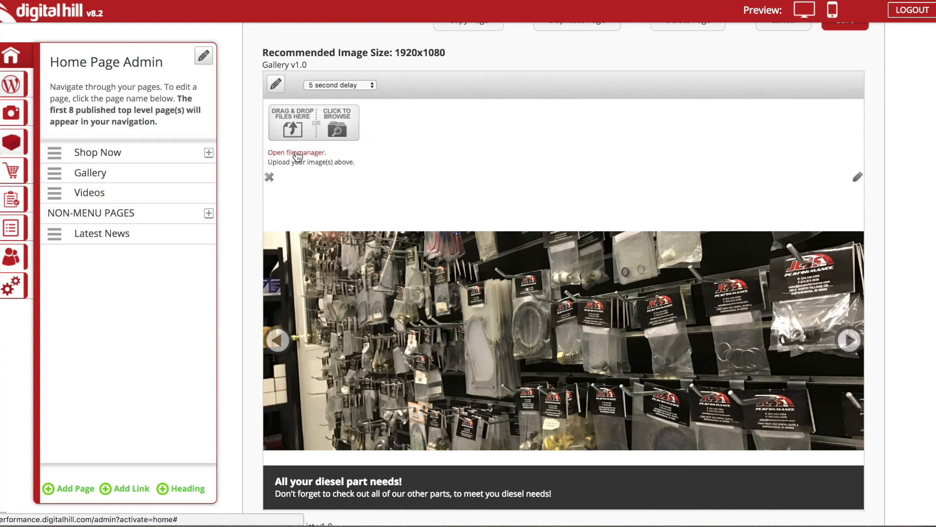
- Open the gallery's file manager and look through the Dodge, Dodge Parts and Sliders folders
left_click(297, 153)
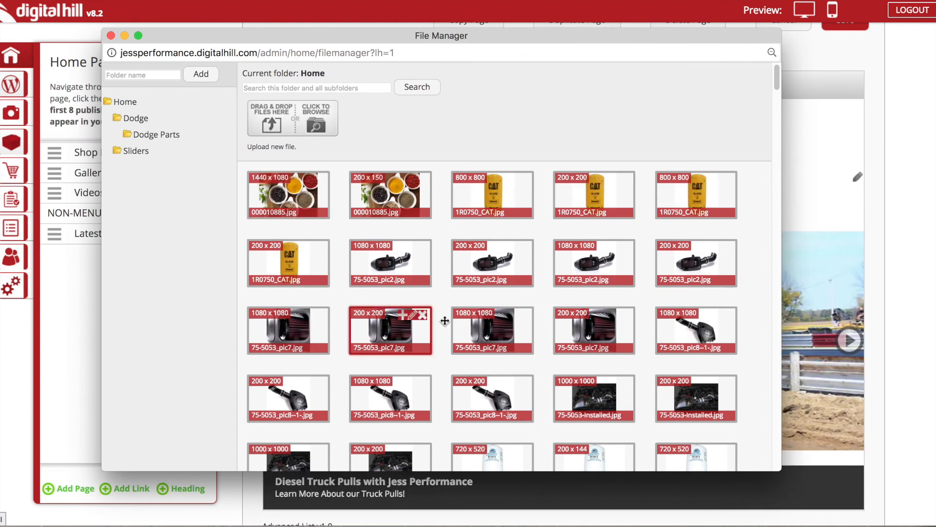
left_click(135, 118)
left_click(144, 130)
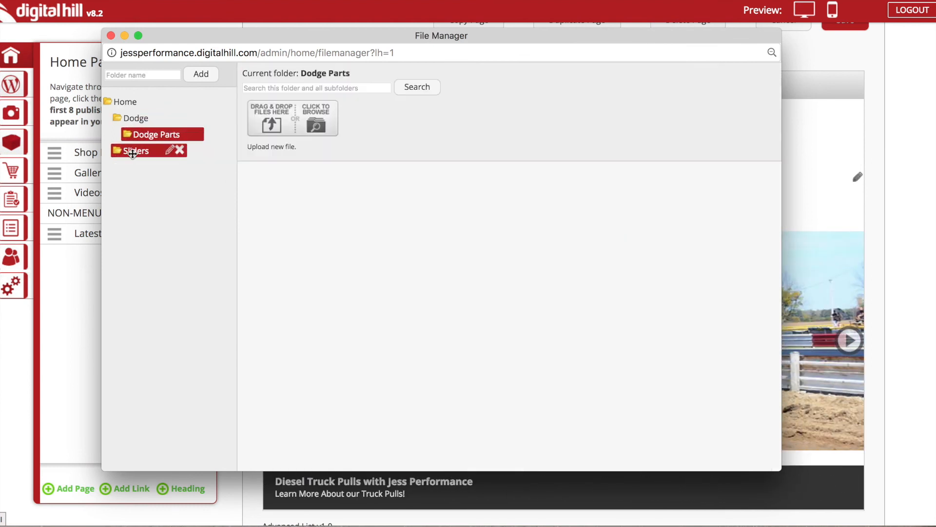
left_click(131, 150)
- Add a folder named test in the file manager
left_click(145, 75)
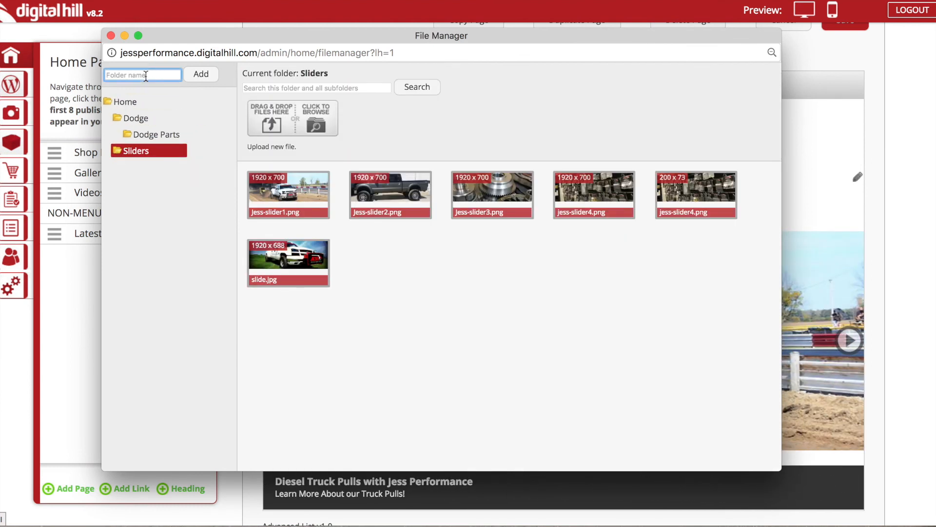
type("test")
left_click(201, 74)
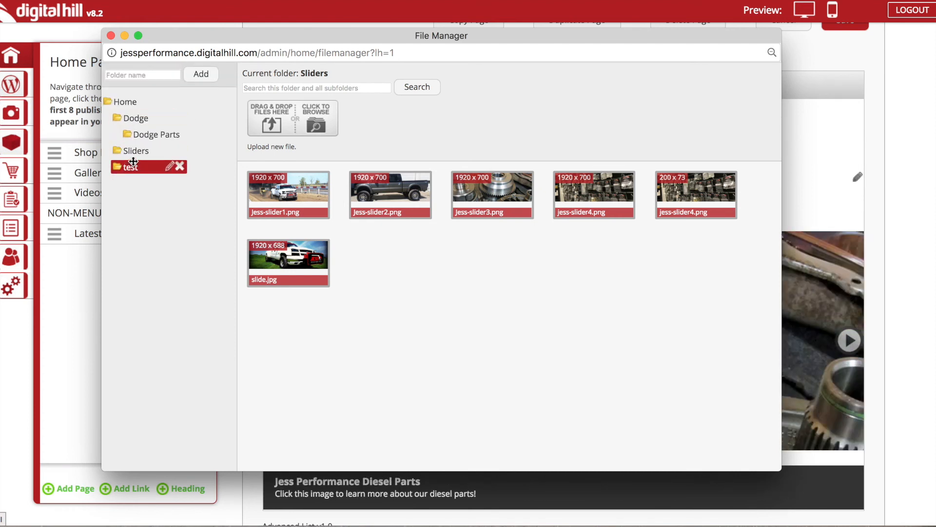
- Add slide.jpg from the Sliders folder to the home page gallery
left_click(132, 150)
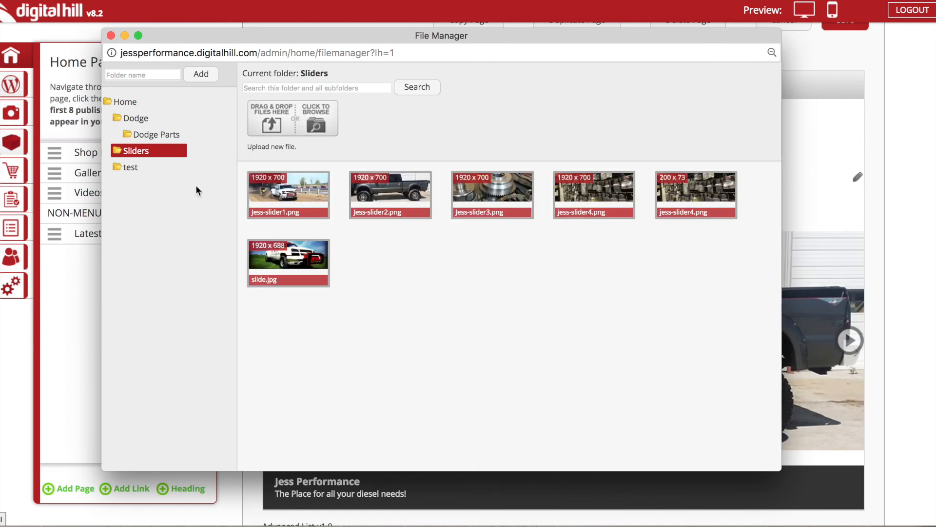
mouse_move(310, 186)
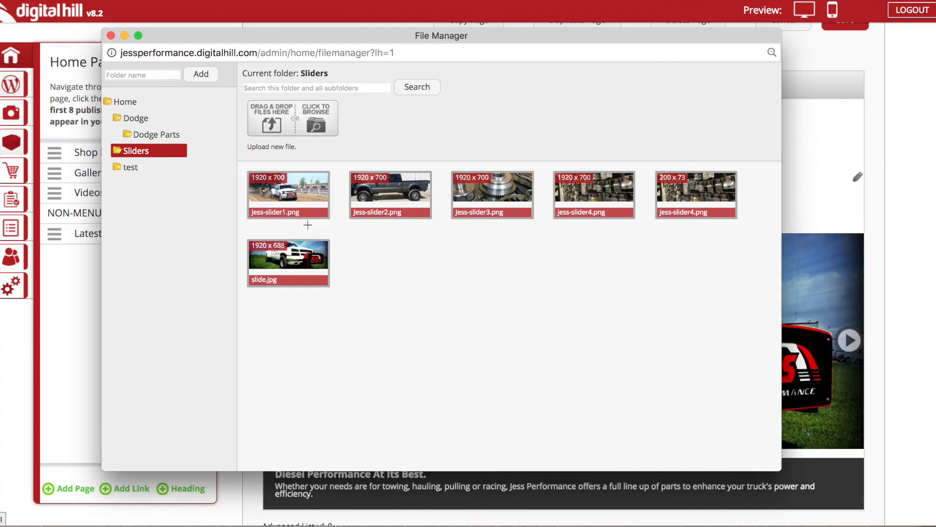
mouse_move(301, 251)
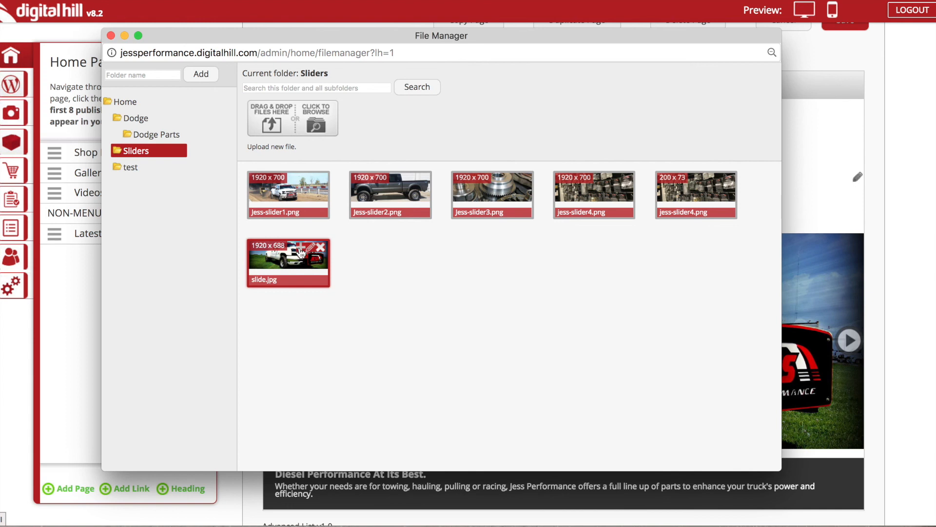
left_click(301, 249)
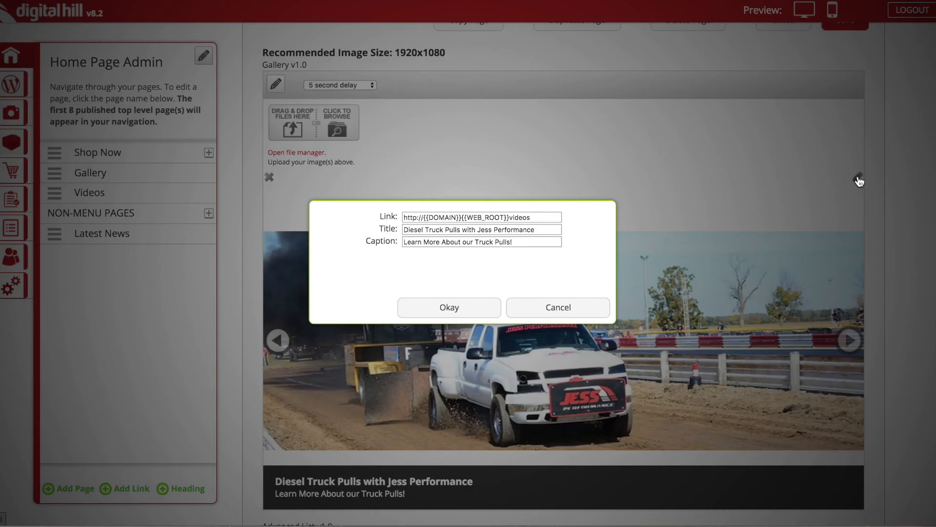
- Open the properties of the truck pull slide, review its link, title and caption, and accept them as they are
left_click(858, 178)
left_click_drag(539, 218, 418, 216)
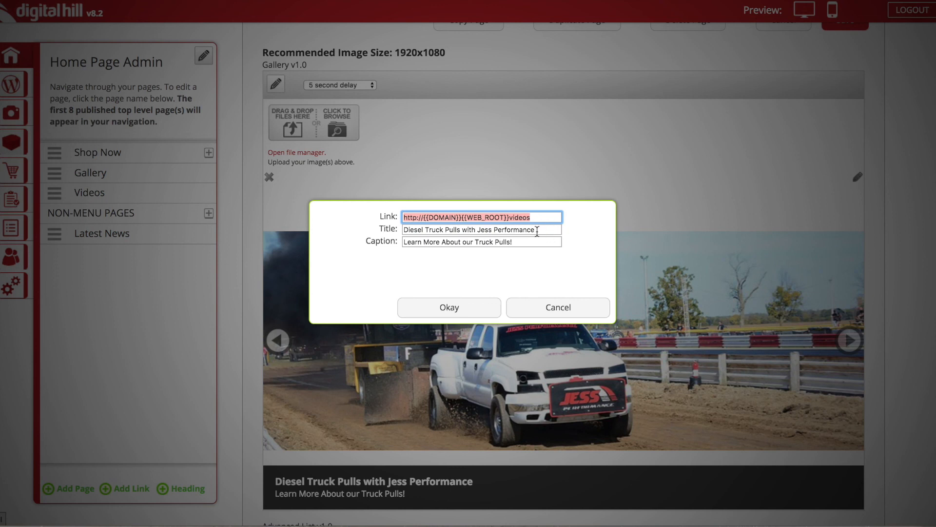
left_click_drag(544, 230, 373, 217)
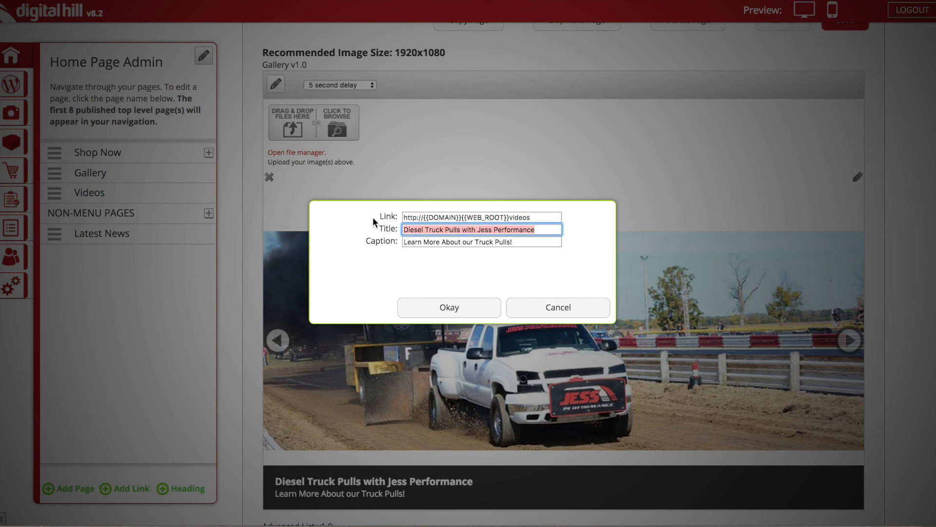
left_click(515, 242)
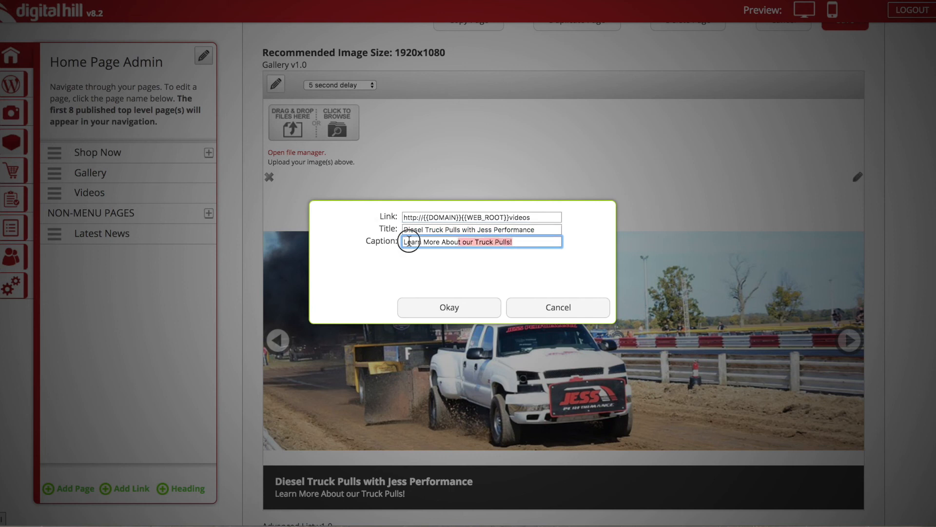
double_click(436, 242)
double_click(441, 234)
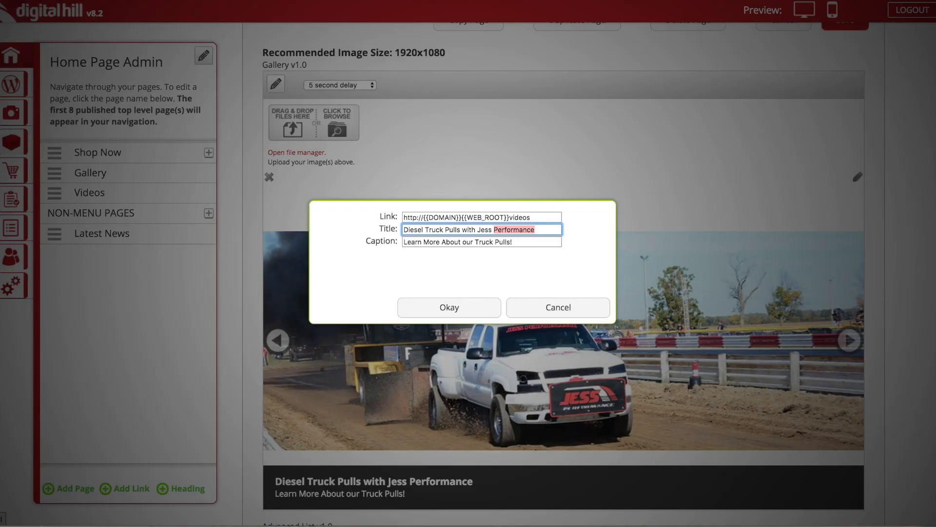
left_click(445, 307)
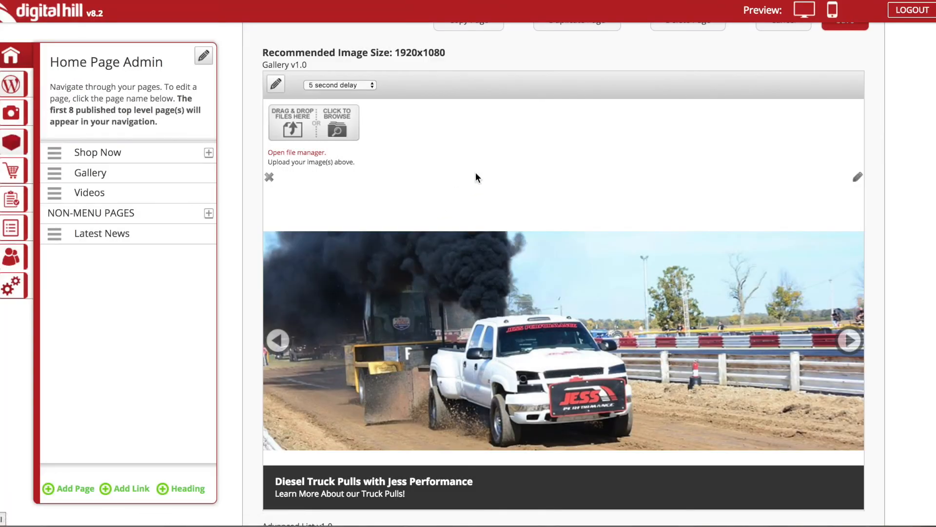
- Open the gallery's image list and review the link, title and caption fields of the last image
left_click(277, 85)
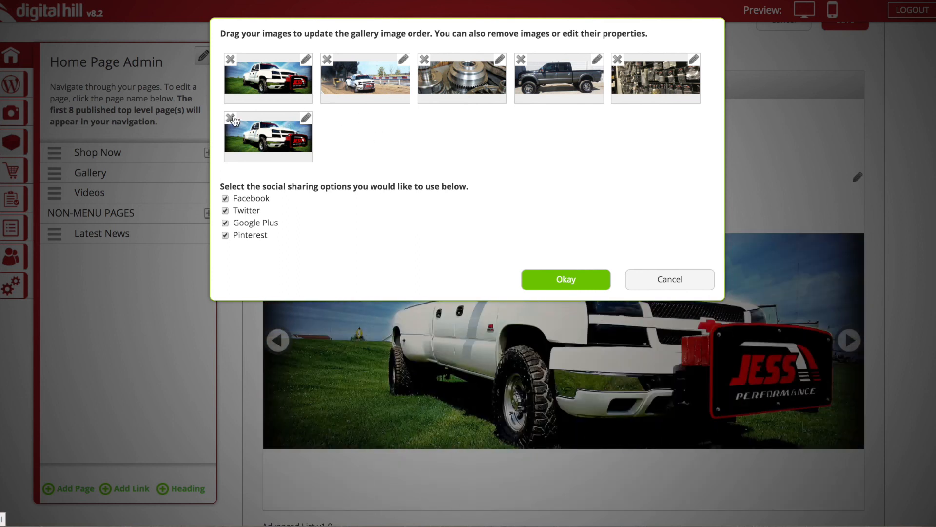
left_click(305, 119)
left_click(410, 217)
left_click(412, 229)
left_click(415, 241)
left_click(437, 308)
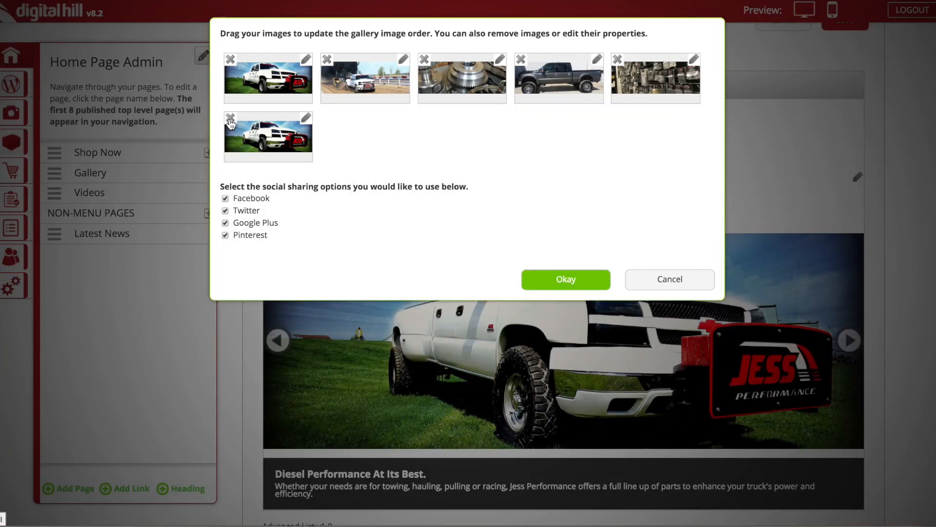
- Remove the duplicate white truck image at the end of the gallery and confirm the gallery changes
left_click(231, 119)
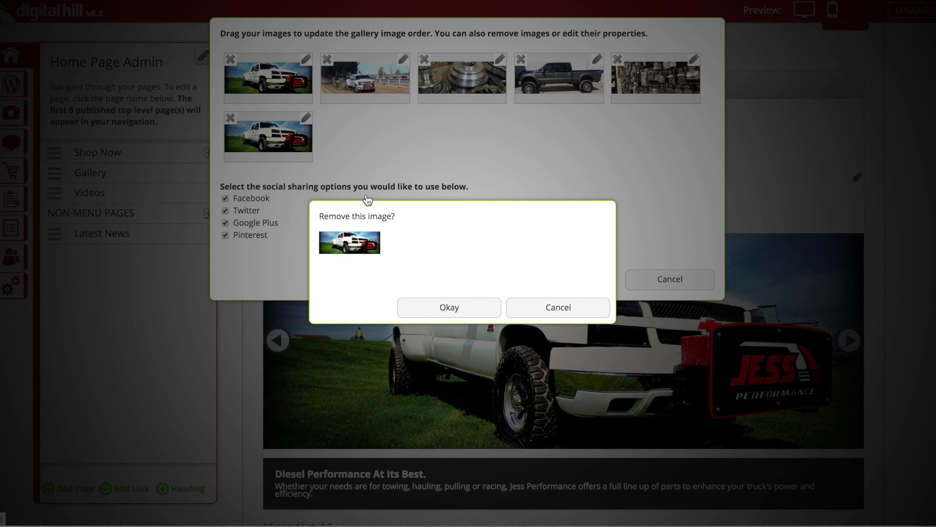
left_click(455, 306)
left_click(566, 221)
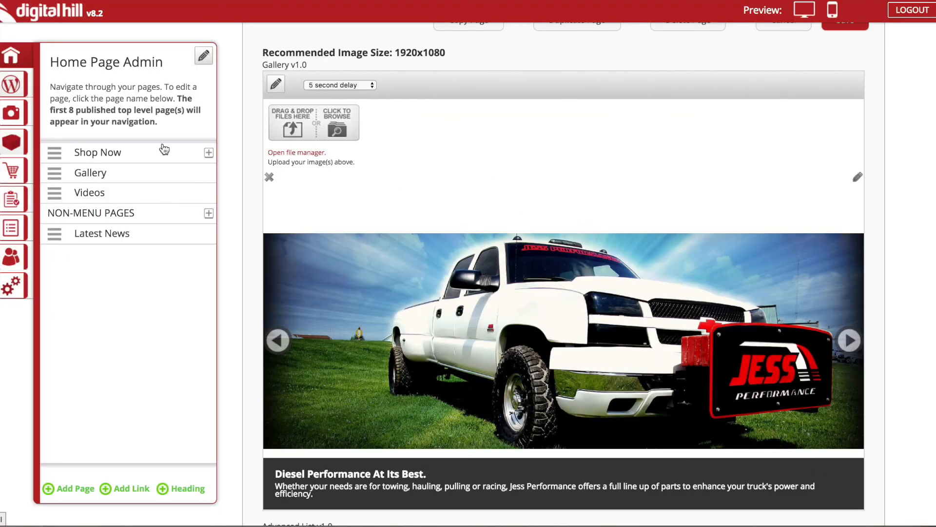
- Save the Home page and choose a 5 second delay for the gallery
scroll(522, 164, "up", 2)
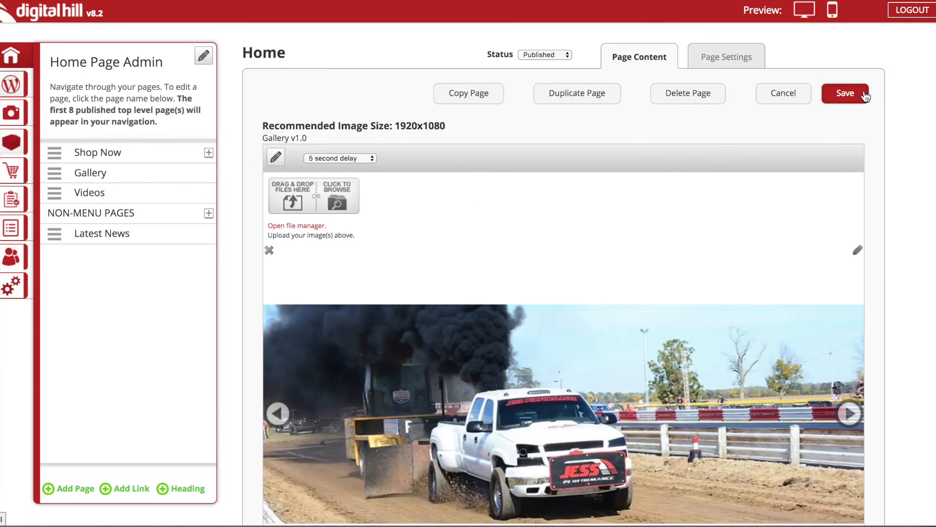
left_click(866, 96)
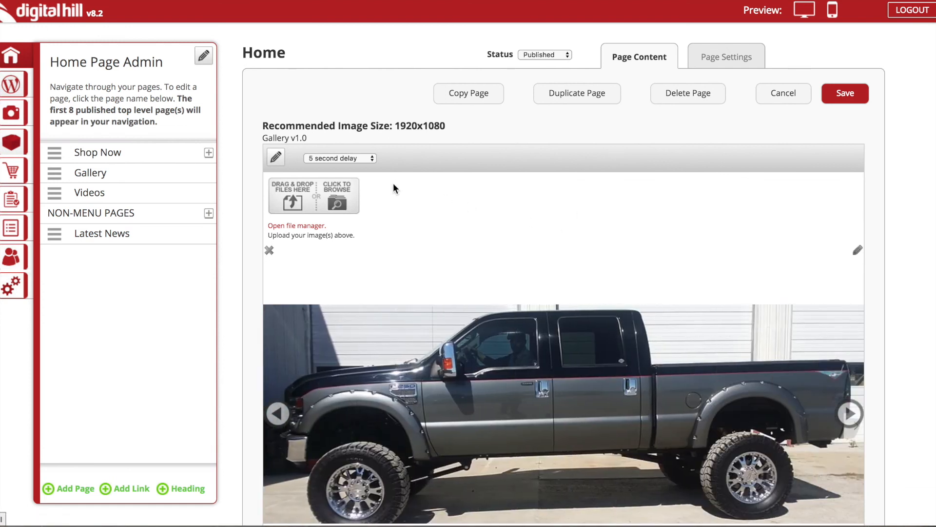
left_click(308, 158)
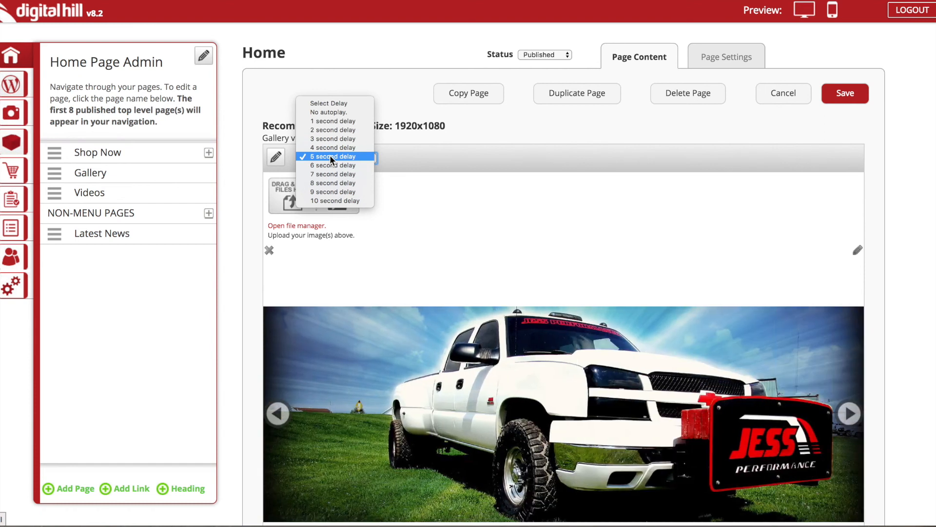
left_click(330, 156)
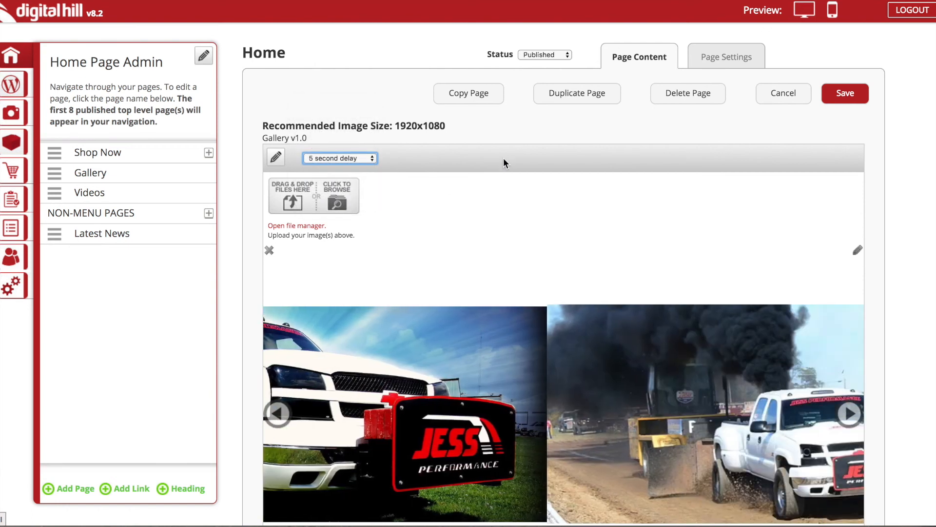
- Examine the Advanced List items below the gallery, including the Diesel Parts heading, content and link, down to the welcome content
scroll(915, 264, "down", 8)
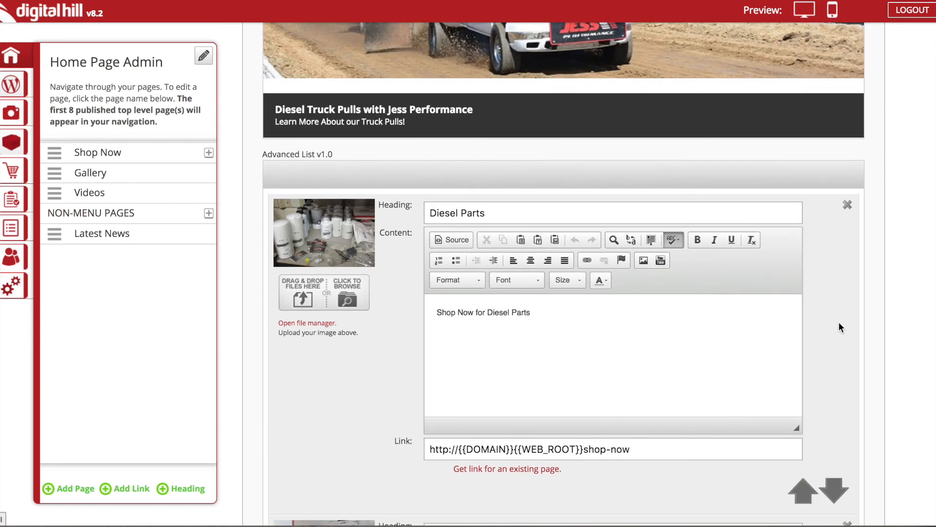
scroll(853, 273, "down", 5)
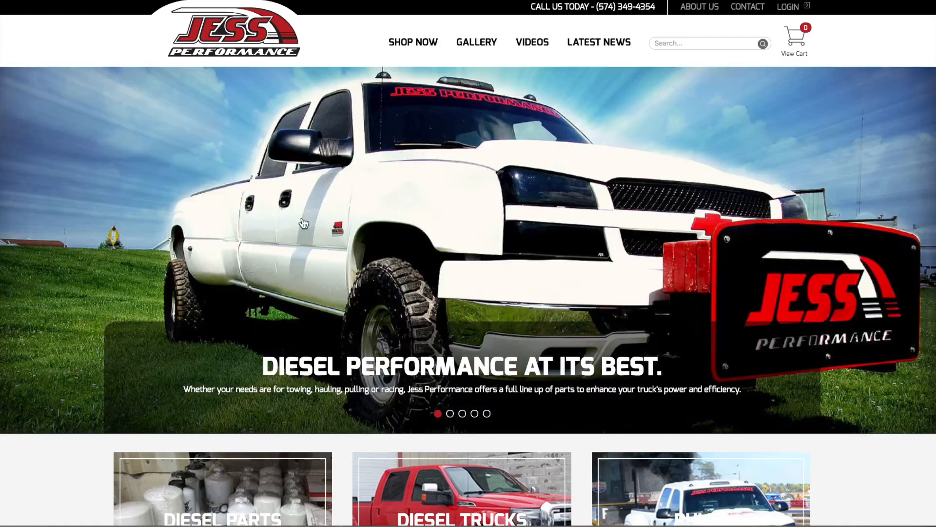
scroll(668, 393, "down", 3)
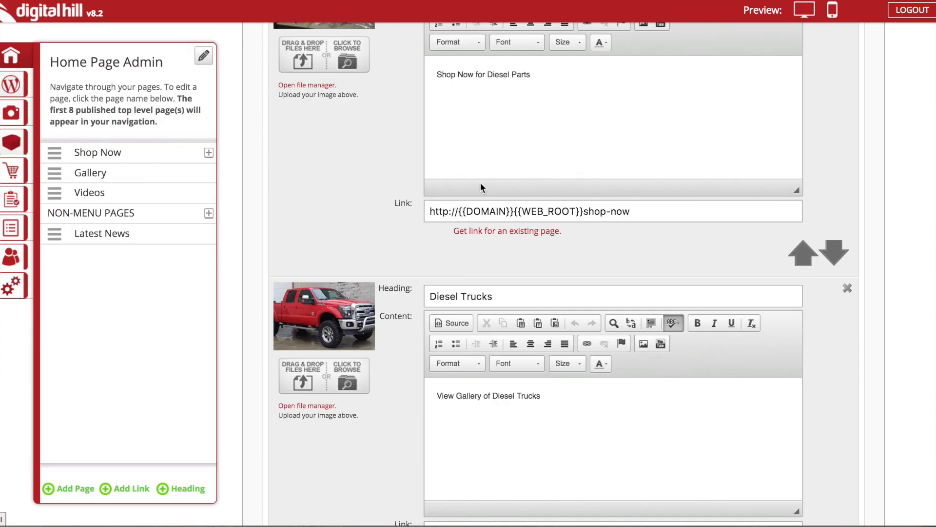
scroll(481, 188, "up", 5)
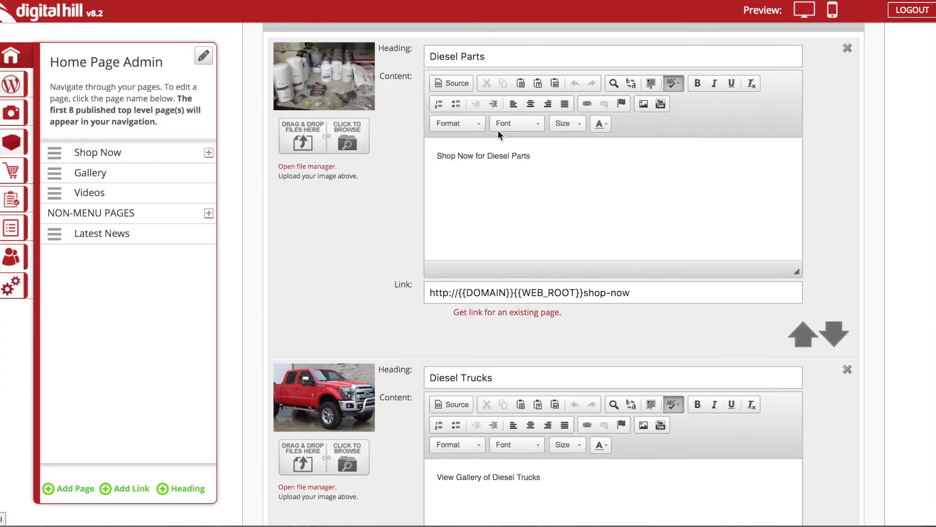
left_click_drag(502, 192, 405, 193)
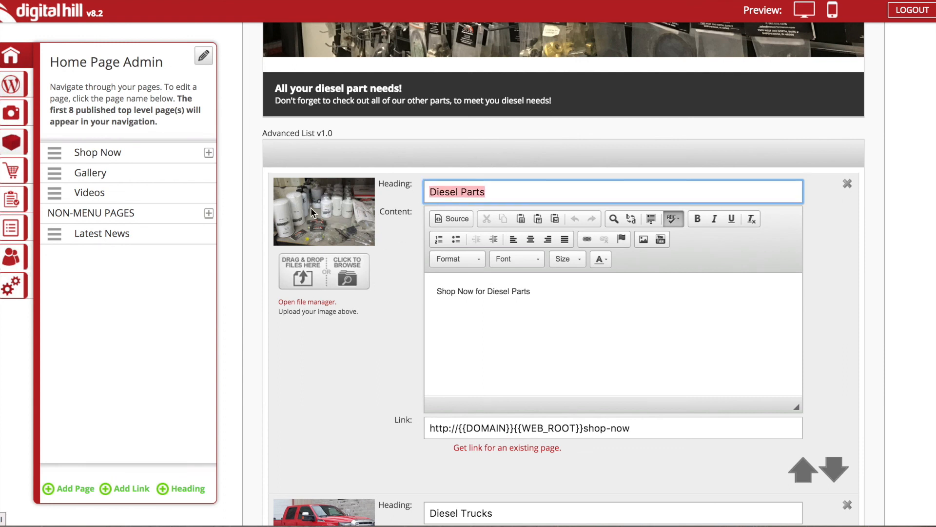
left_click_drag(542, 292, 368, 288)
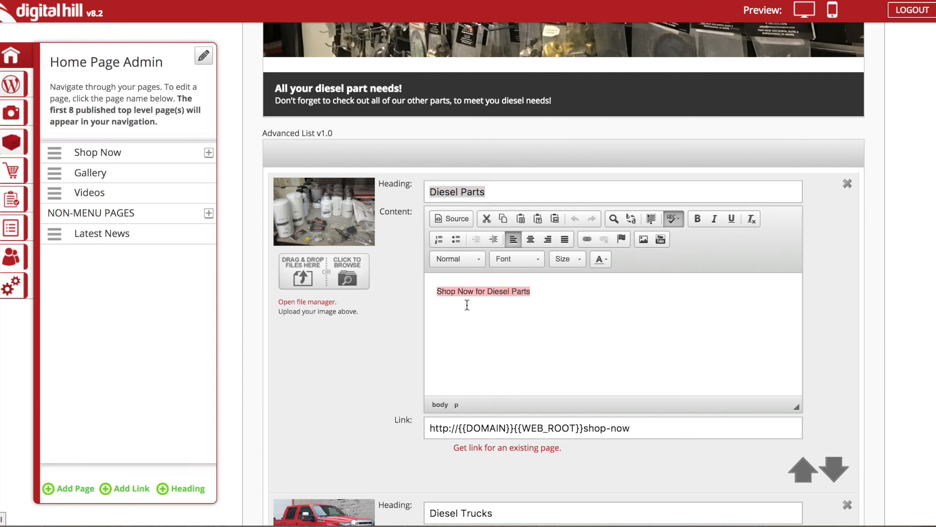
left_click(486, 437)
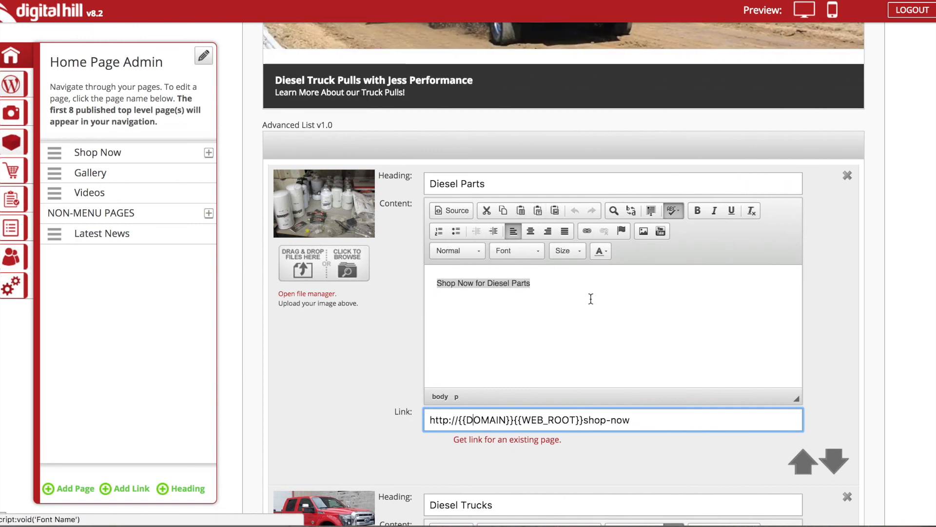
scroll(595, 300, "down", 5)
scroll(598, 303, "down", 15)
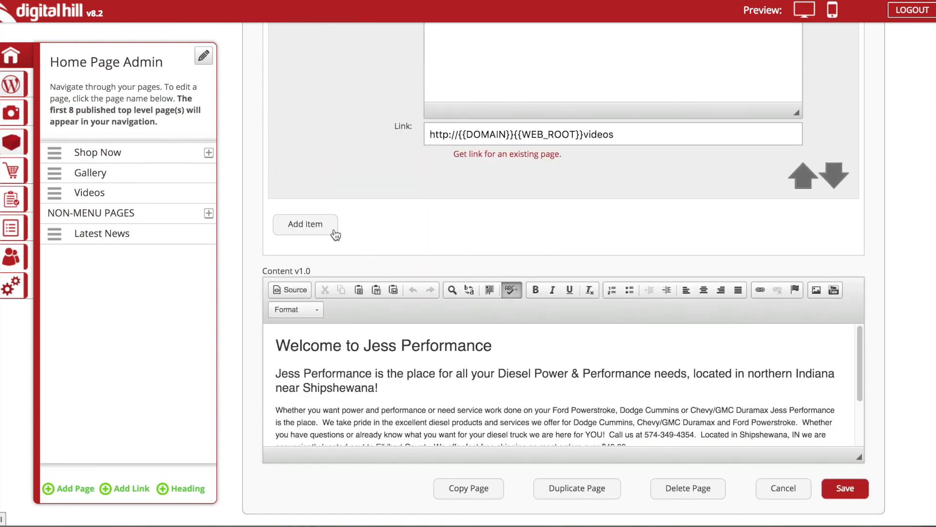
- Move the Pulls item one place up in the Advanced List, above the Diesel Trucks item
scroll(809, 359, "up", 4)
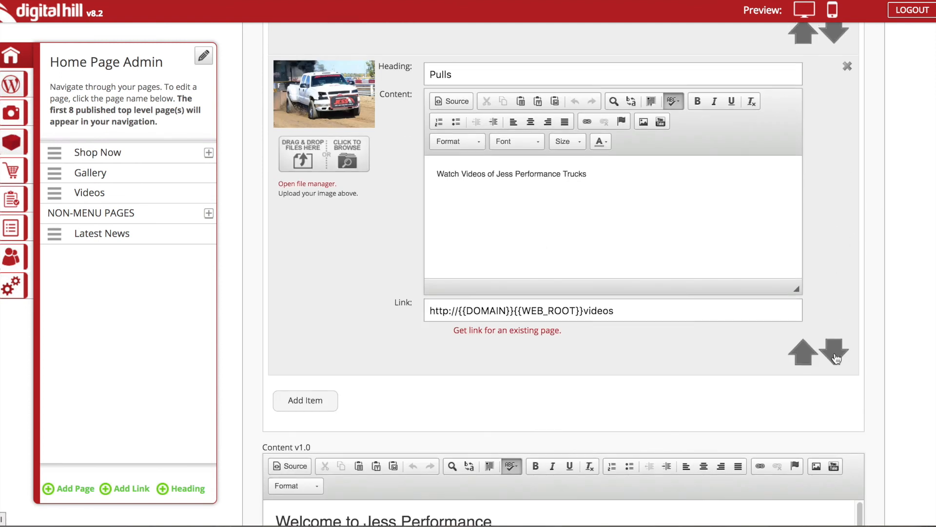
left_click(803, 355)
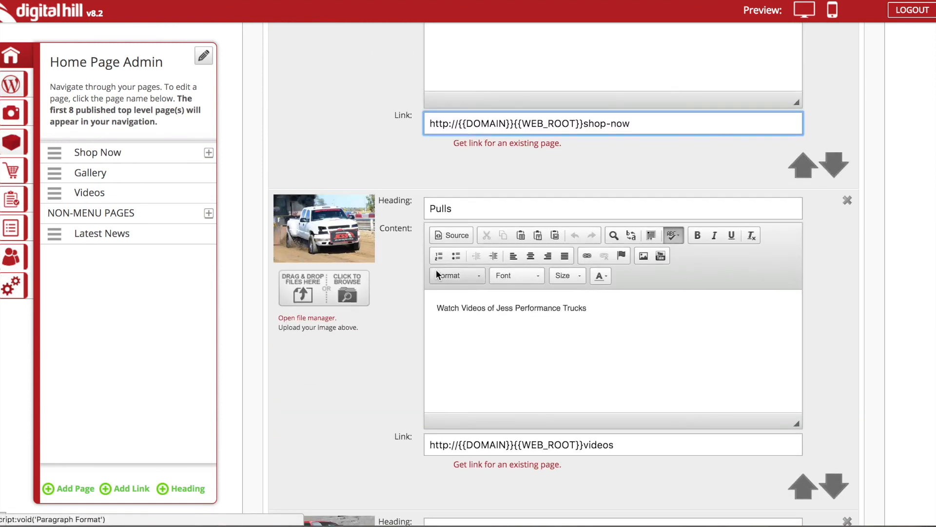
scroll(409, 259, "down", 6)
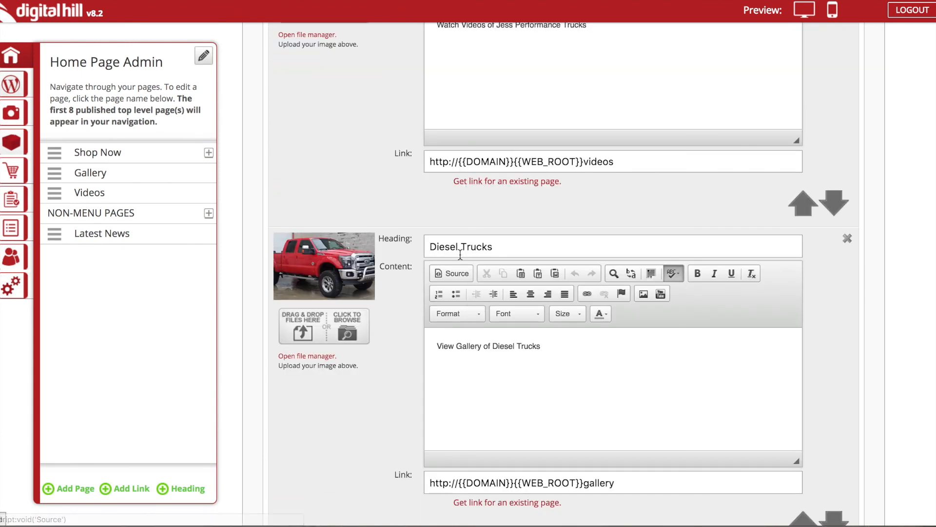
scroll(458, 273, "up", 4)
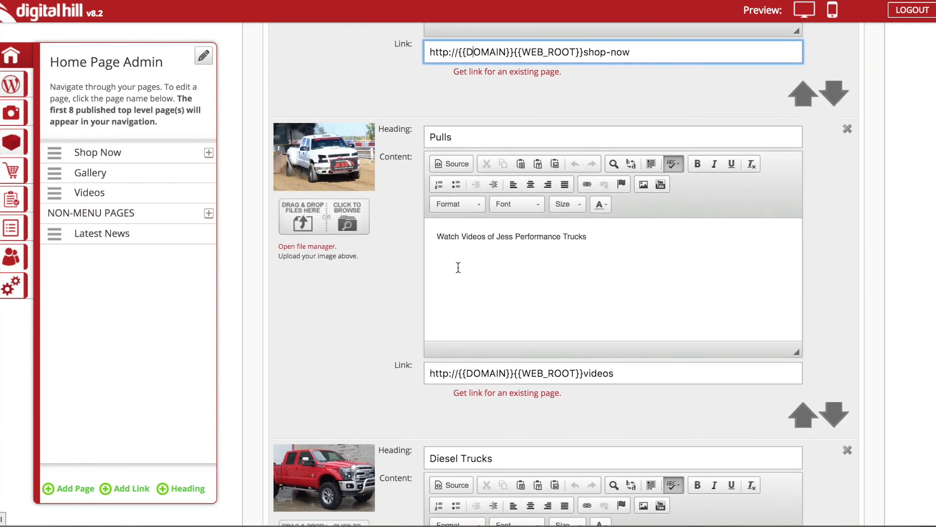
- Move the Pulls item back down below Diesel Trucks, to the end of the Advanced List
scroll(458, 263, "down", 1)
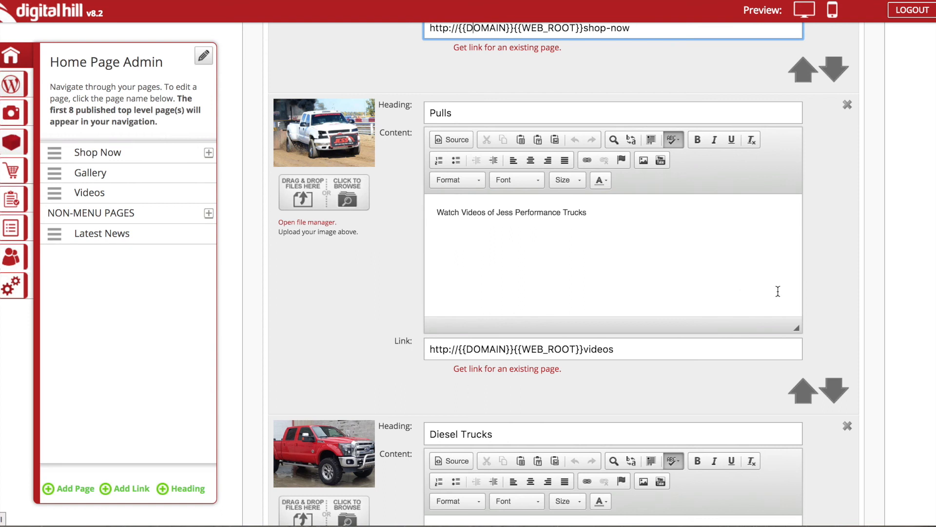
left_click(834, 394)
scroll(308, 350, "down", 10)
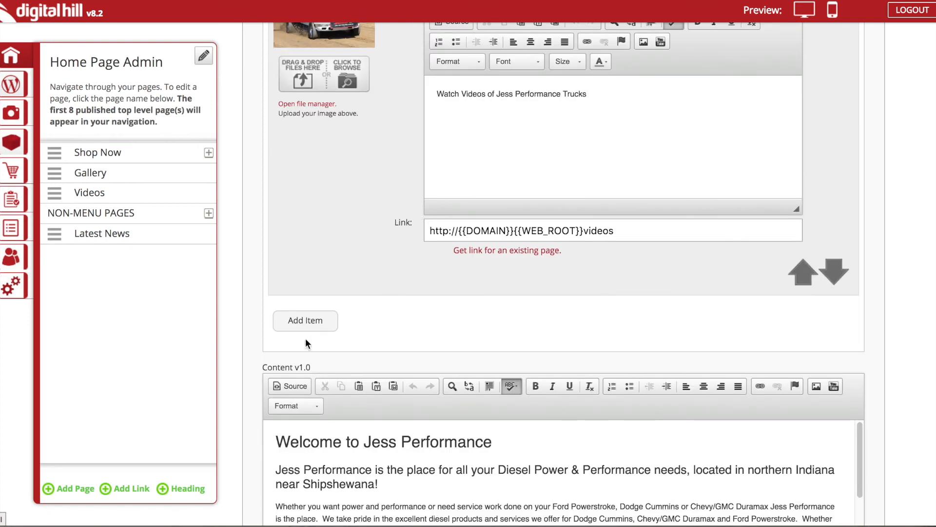
- Add a blank item at the end of the Advanced List and delete it again
left_click(309, 321)
scroll(439, 324, "down", 2)
scroll(416, 334, "down", 3)
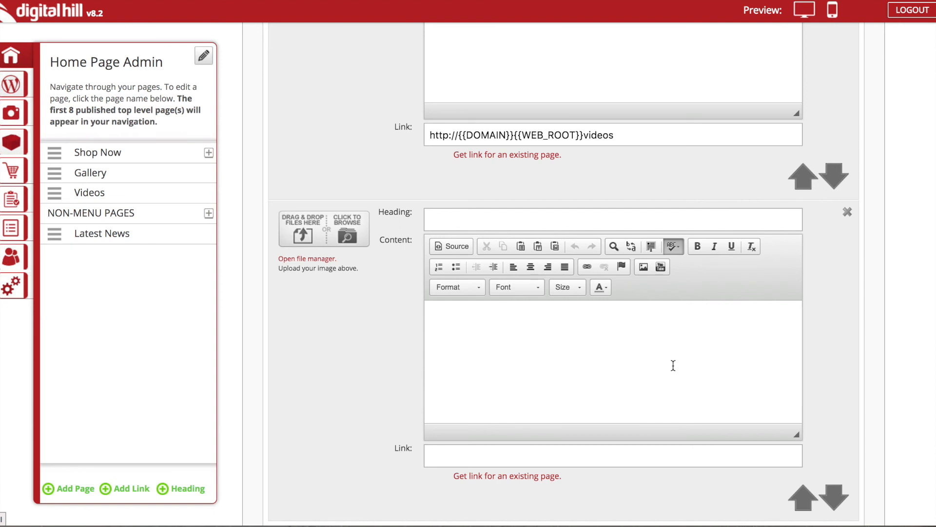
left_click(847, 214)
left_click(425, 312)
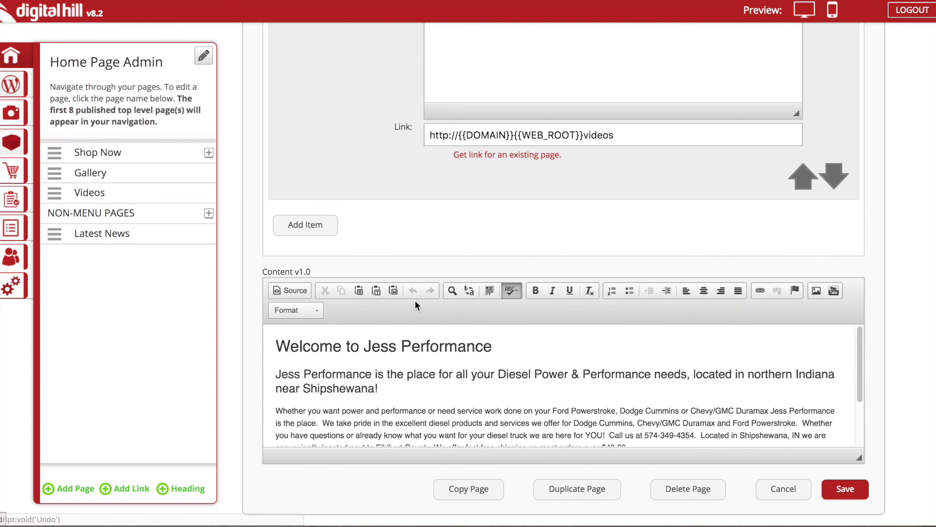
- Enlarge the welcome content editor downward until all of its text fits, and place the cursor after the linked phone number
scroll(835, 390, "down", 3)
left_click_drag(860, 459, 859, 521)
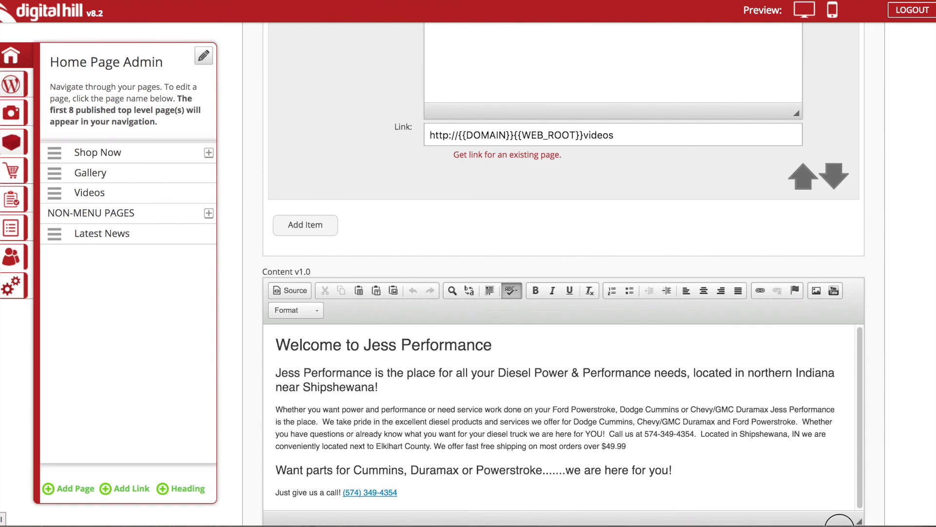
scroll(792, 320, "down", 2)
left_click(405, 424)
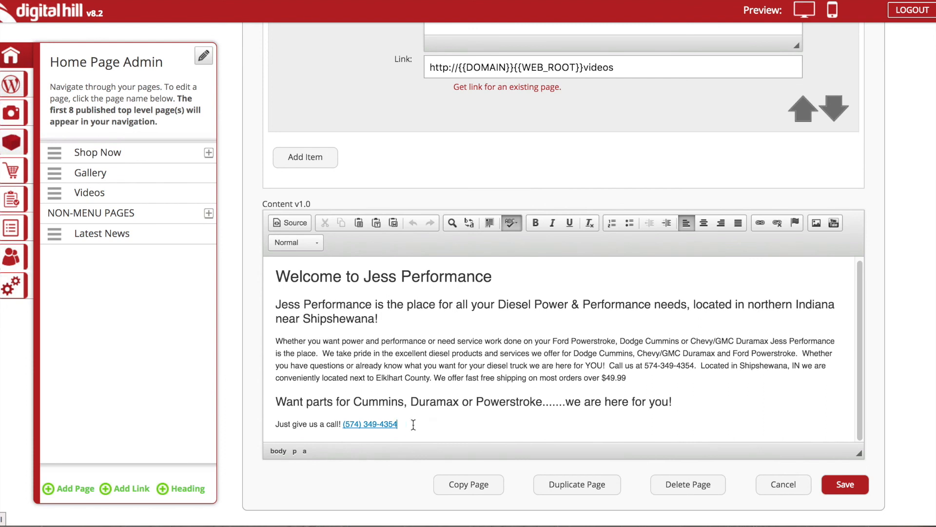
- Examine the paragraph formats of the welcome heading, the line beneath it and the body text, including the available format options
left_click_drag(502, 276, 603, 294)
left_click(300, 281)
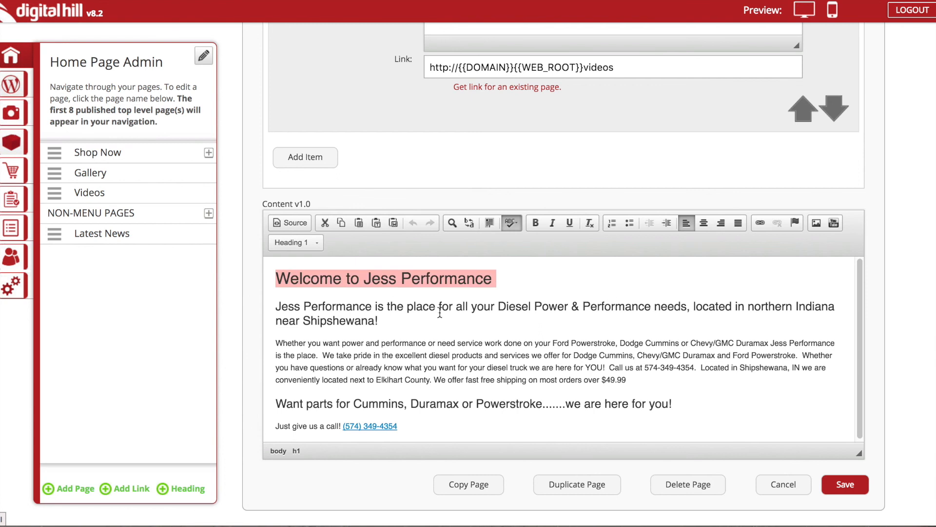
left_click(344, 313)
left_click_drag(382, 319, 274, 305)
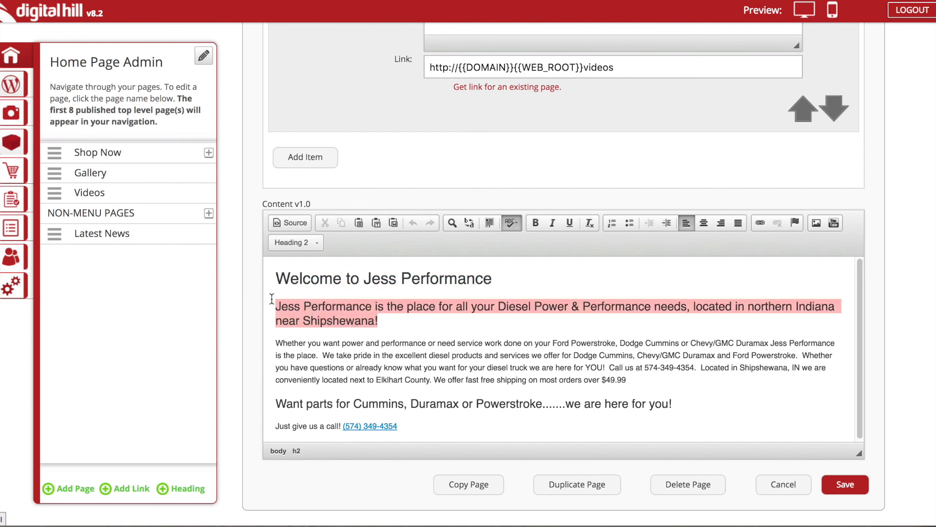
left_click(295, 244)
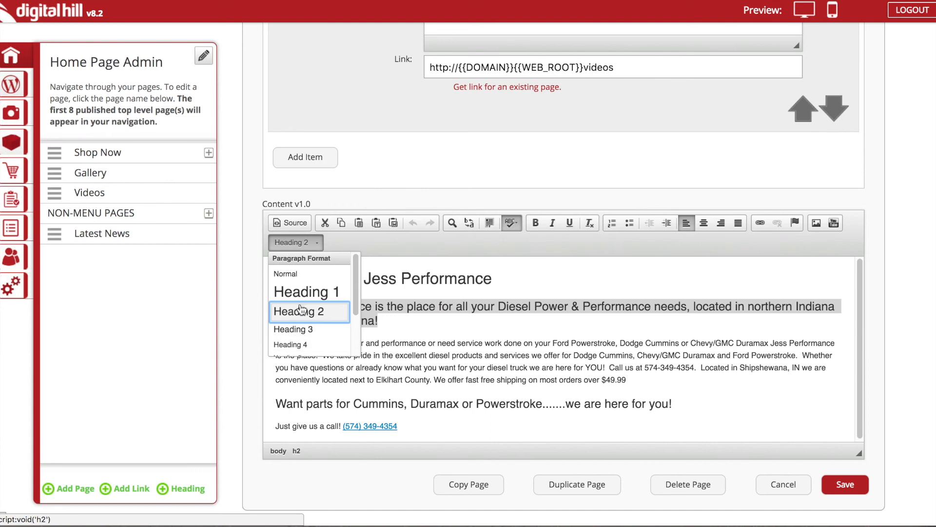
left_click(341, 313)
left_click_drag(289, 342, 383, 356)
left_click(381, 368)
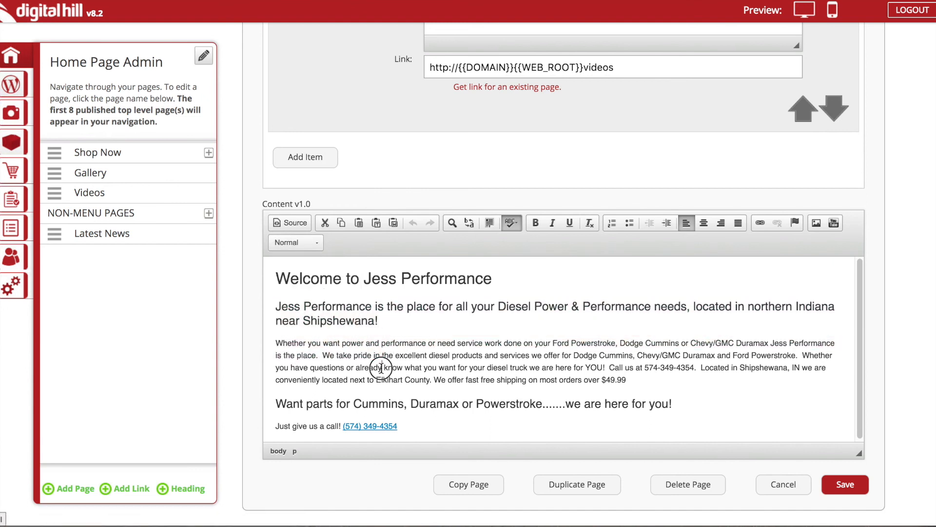
left_click_drag(678, 383, 494, 374)
left_click(353, 403)
left_click(288, 424)
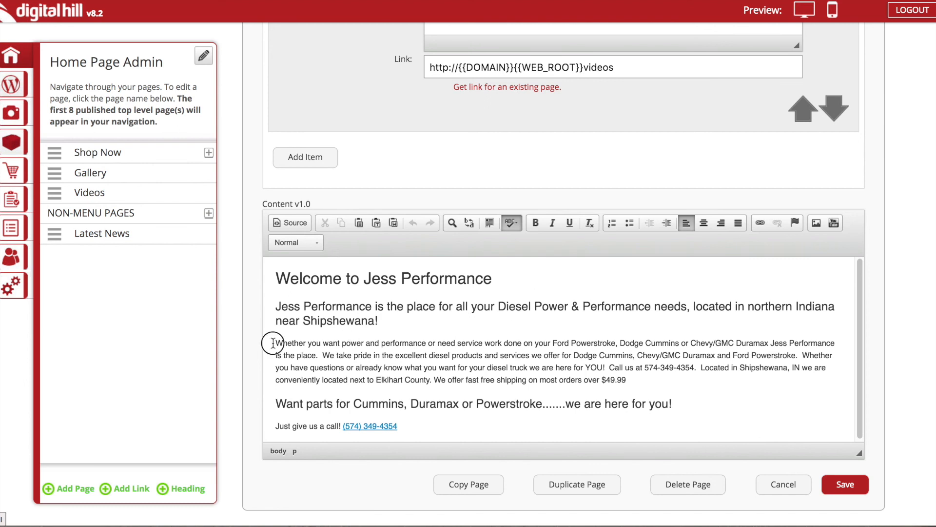
- Select the first paragraph's opening words "Whether you want power and performa", make them bold and italic, and clear that formatting
left_click_drag(273, 342, 422, 344)
left_click(535, 222)
left_click(553, 222)
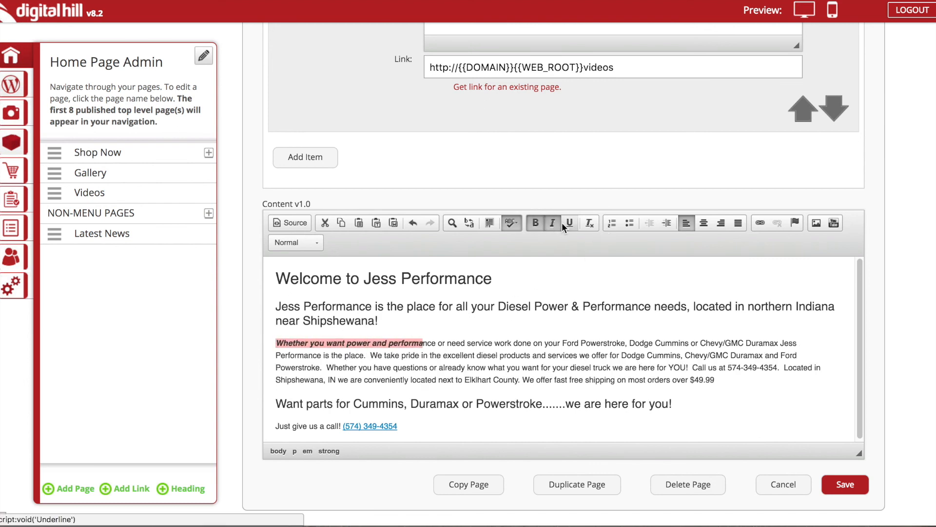
left_click(591, 223)
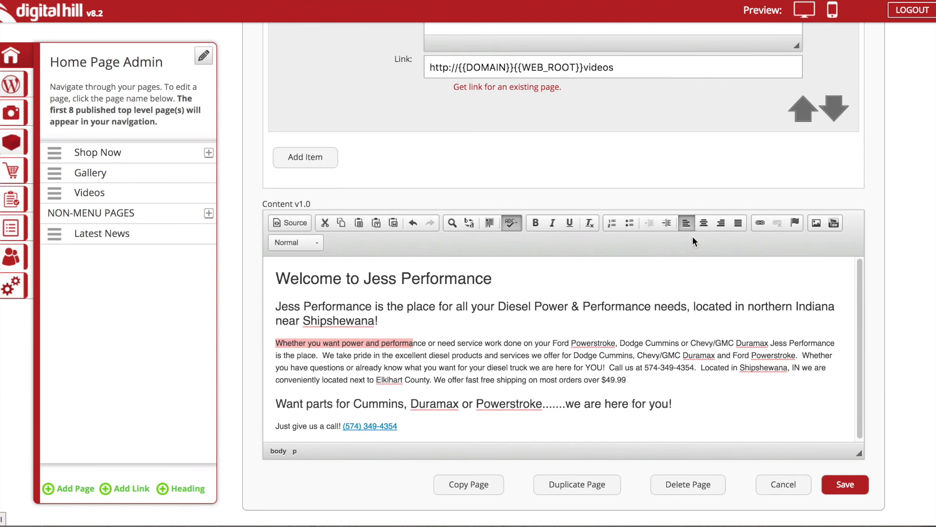
- Open the link settings for the selected opening words and review the available link targets
left_click(760, 222)
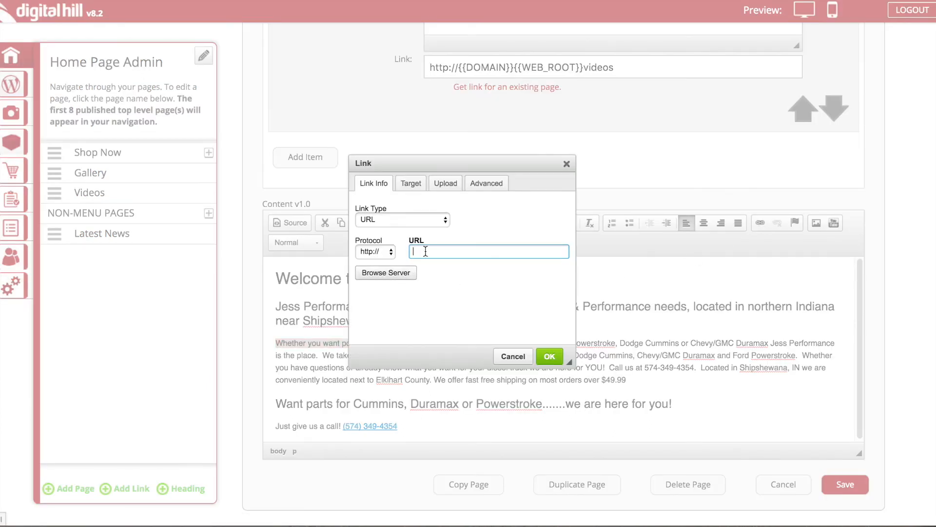
left_click(412, 188)
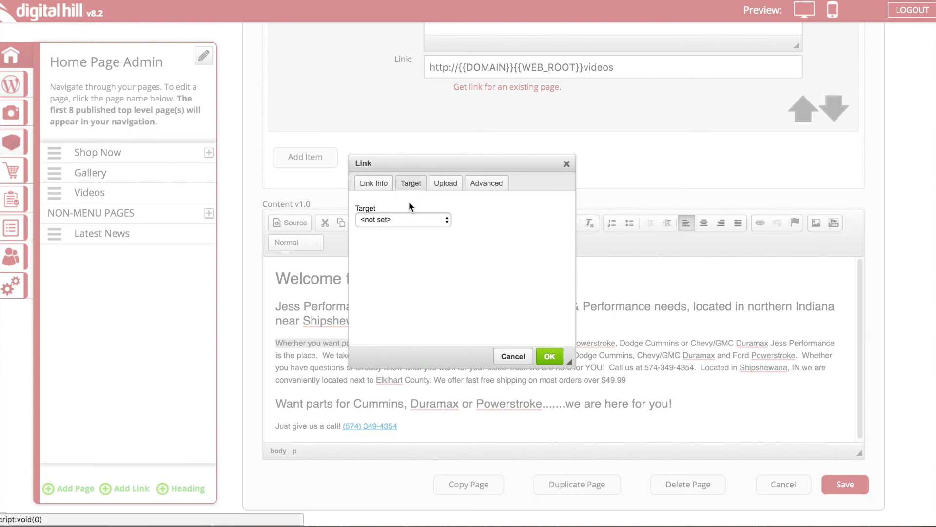
left_click(408, 217)
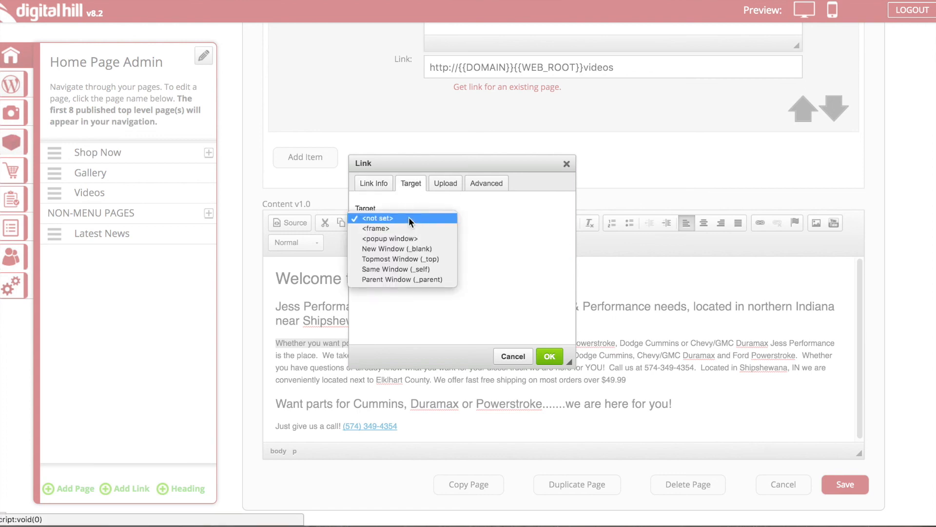
left_click(408, 248)
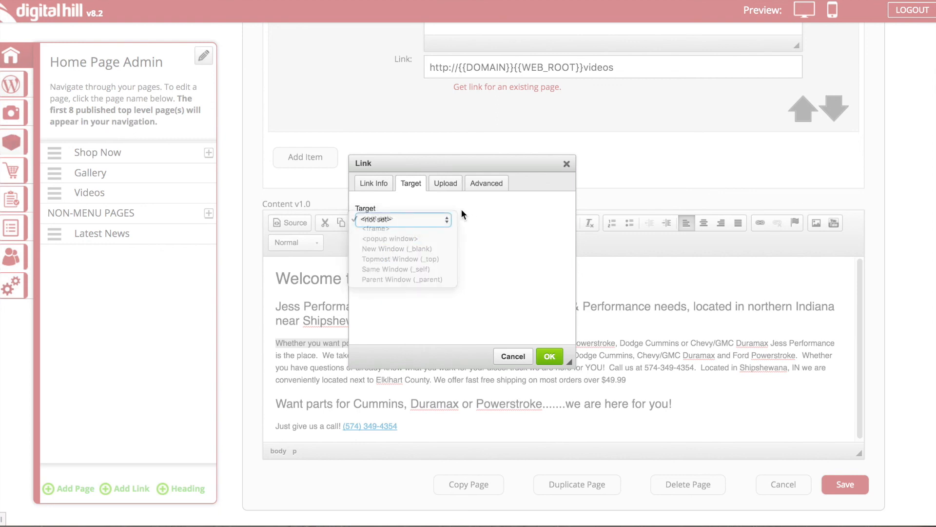
left_click(383, 184)
- Browse the file manager folders and choose the 916 x 611 Nikon-1-V3-sample-photo image from the Home folder as the link destination
left_click(386, 273)
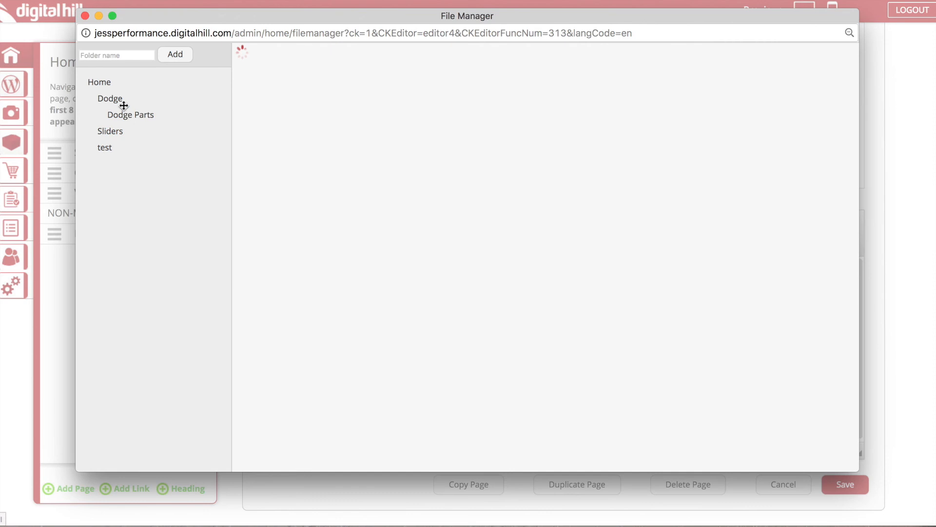
left_click(116, 99)
left_click(120, 115)
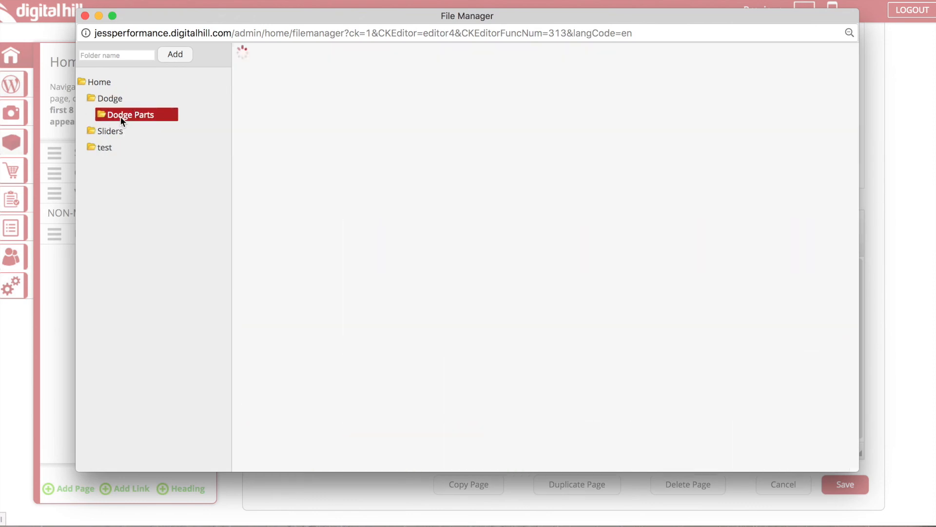
left_click(116, 130)
left_click(99, 82)
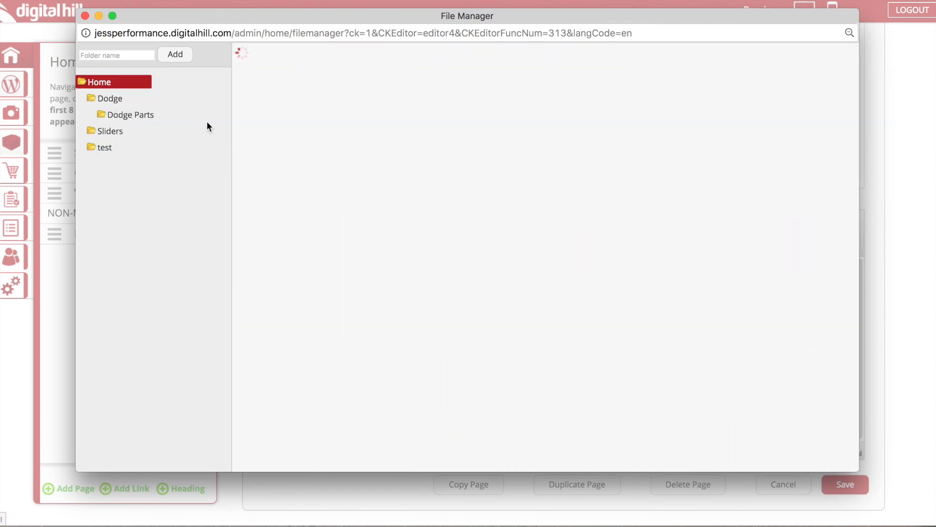
scroll(528, 227, "down", 5)
scroll(528, 227, "down", 20)
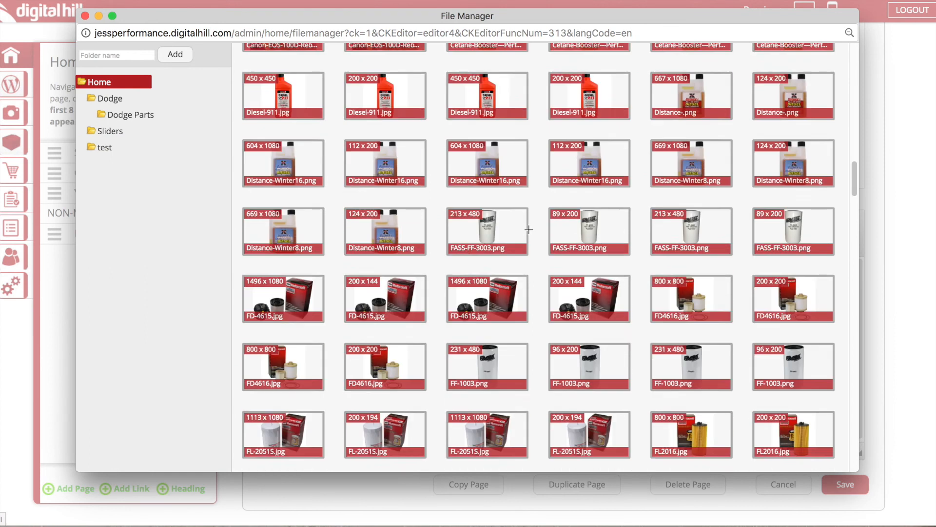
scroll(529, 229, "down", 10)
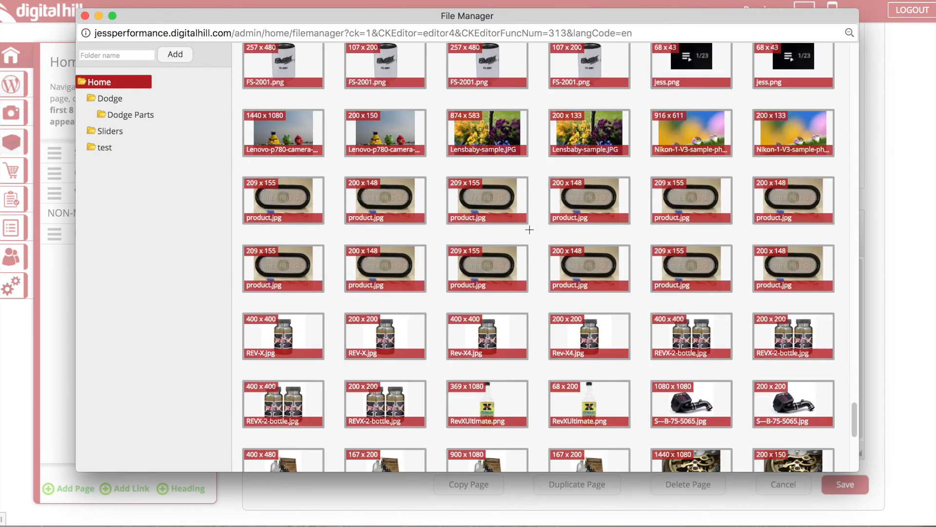
mouse_move(704, 140)
left_click(703, 118)
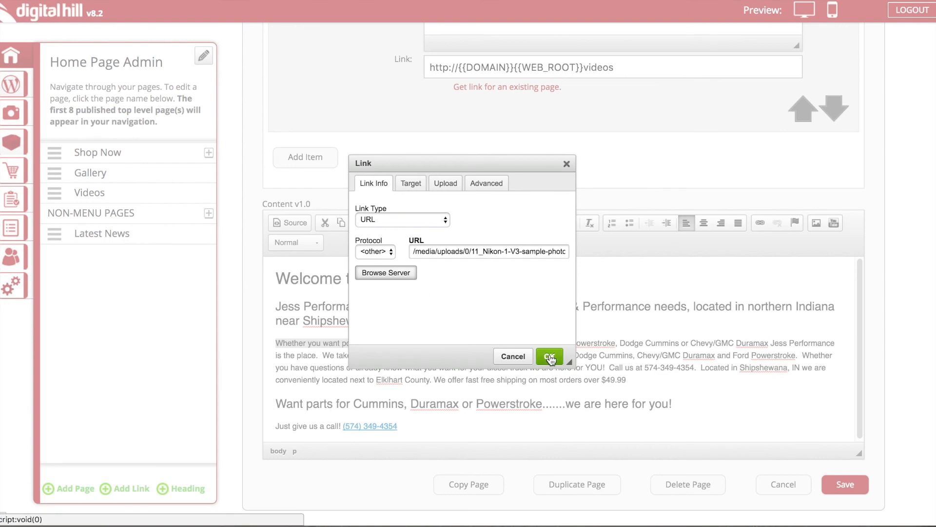
- Set the link target to New Window (_blank), apply the link and save the Home page
left_click(413, 183)
left_click(420, 218)
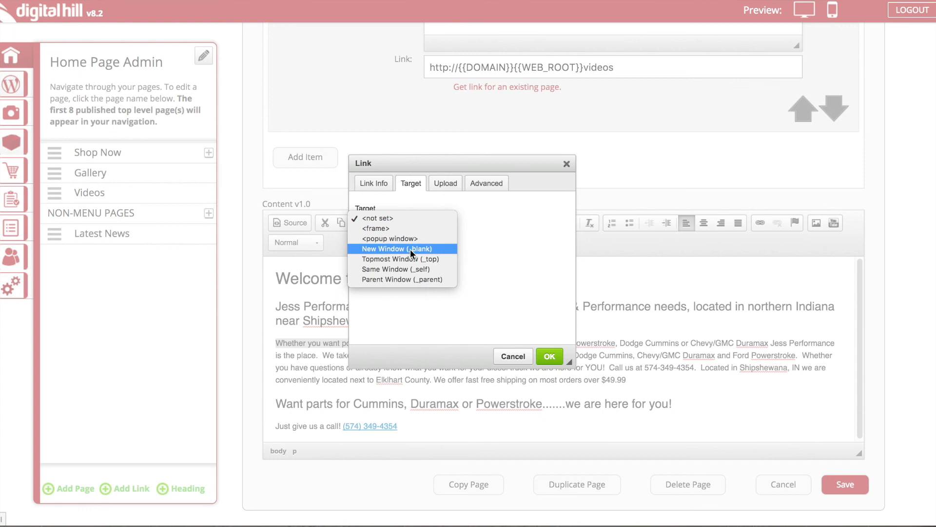
left_click(411, 248)
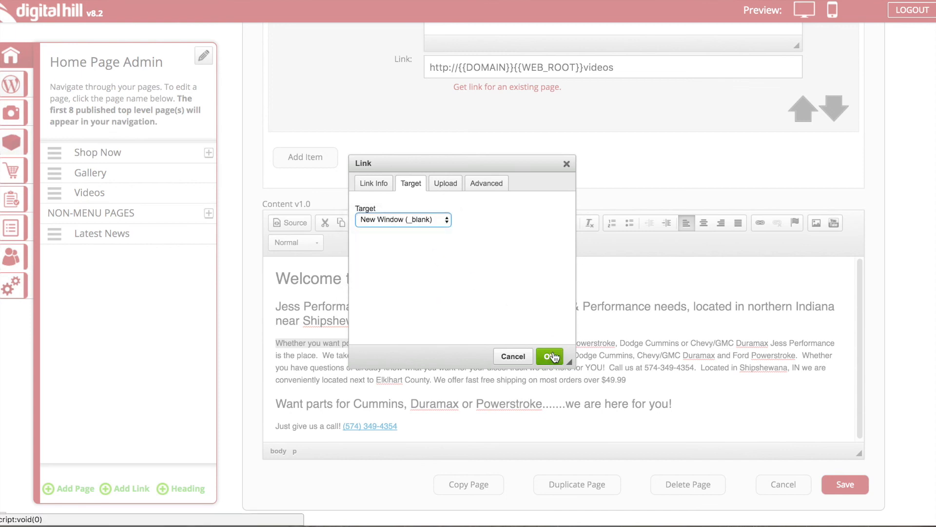
left_click(553, 360)
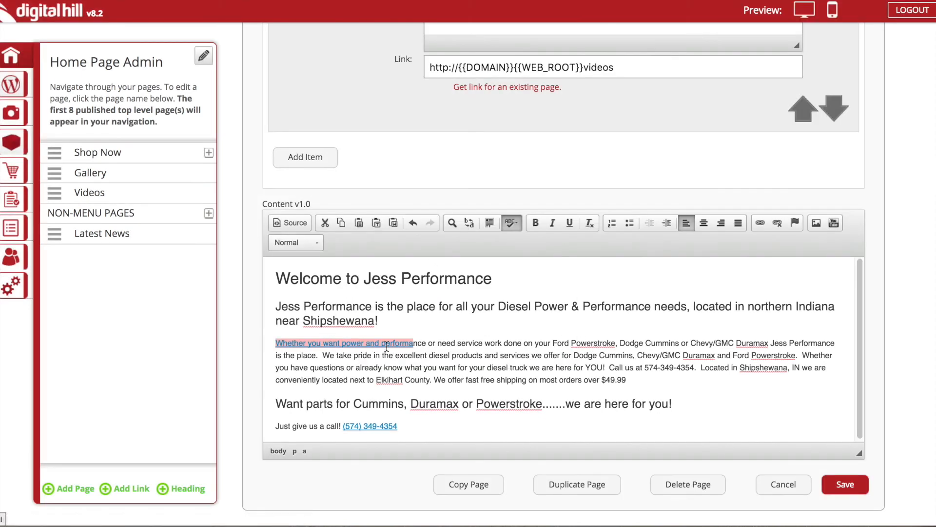
left_click(845, 484)
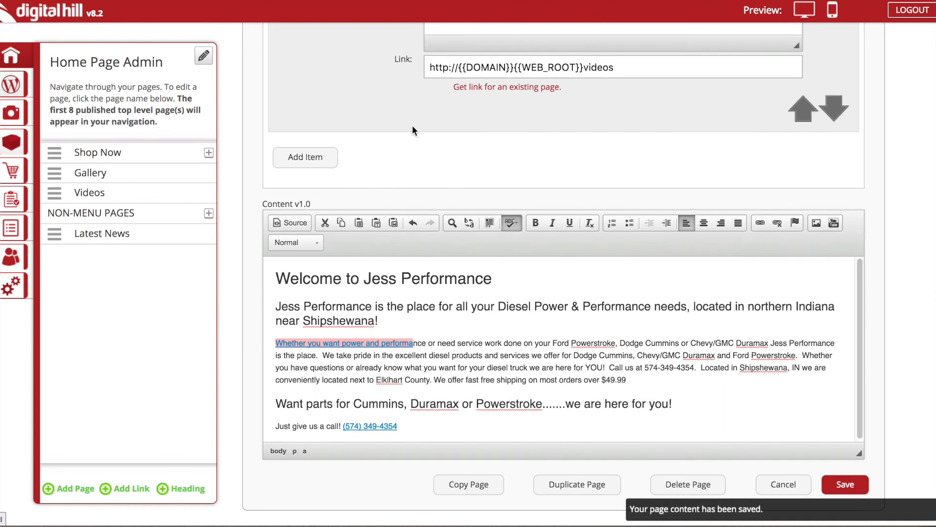
- Preview the page in desktop view, test the new link in the welcome paragraph and return to the preview
left_click(806, 11)
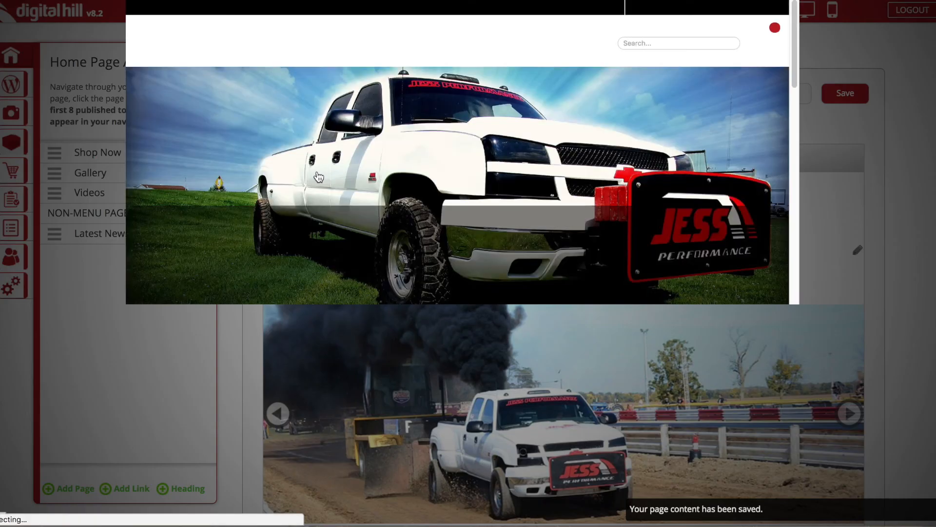
scroll(405, 205, "down", 5)
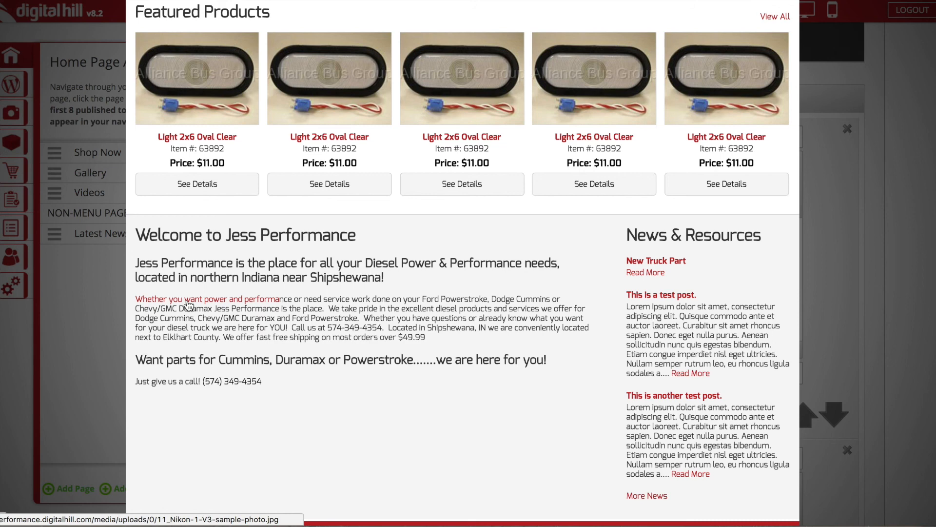
left_click(191, 298)
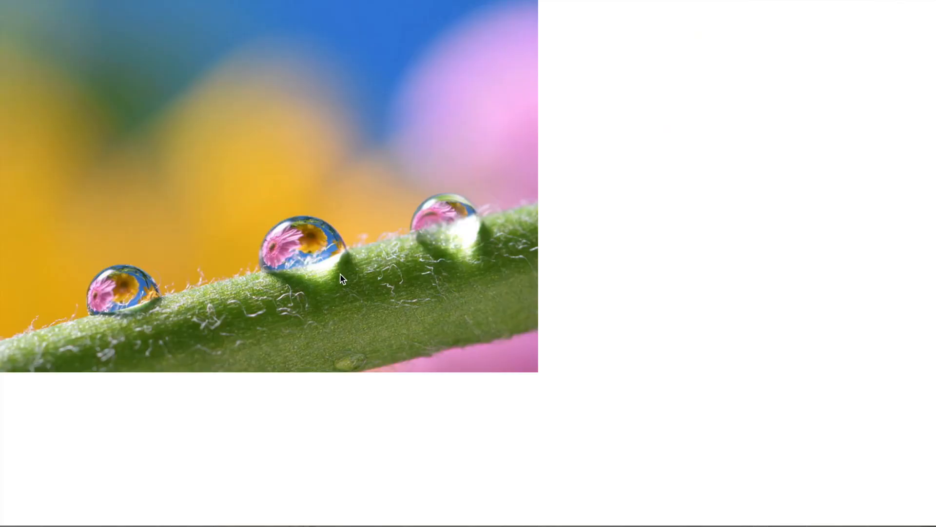
key("alt+Left")
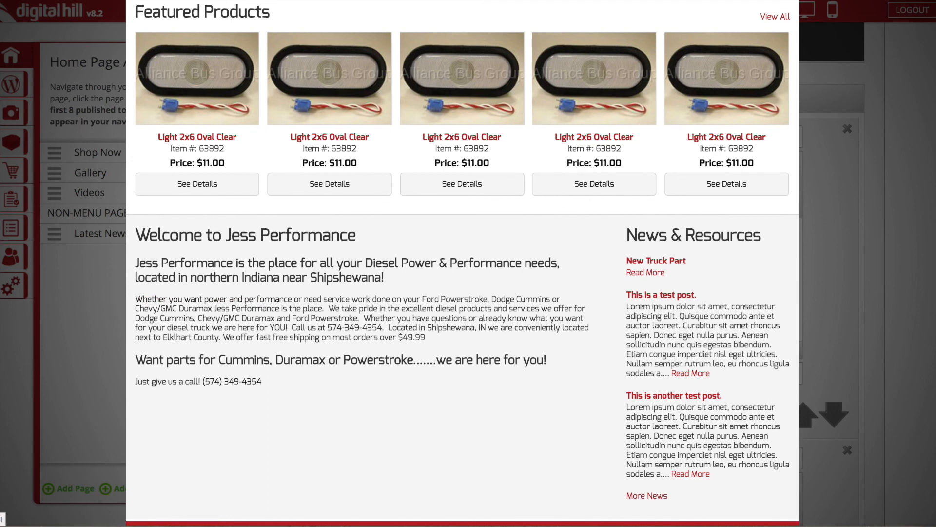
- Look over the desktop preview of the Home page, from the gallery and featured products to the footer, and close the preview
scroll(561, 253, "up", 10)
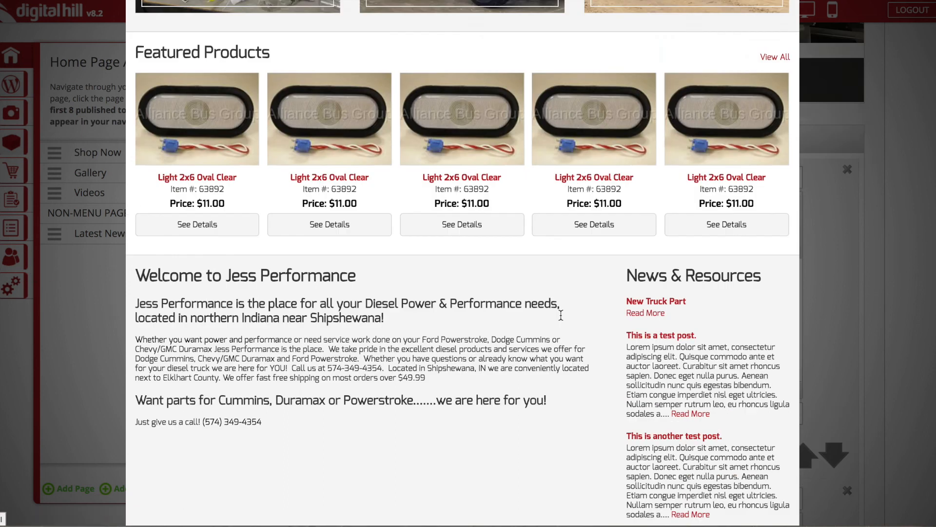
scroll(487, 235, "down", 15)
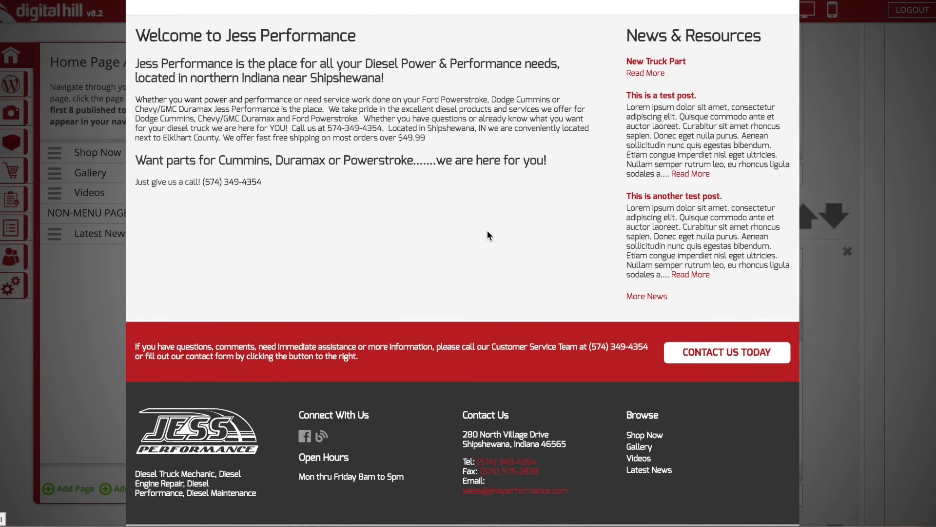
scroll(487, 230, "up", 15)
scroll(469, 232, "down", 8)
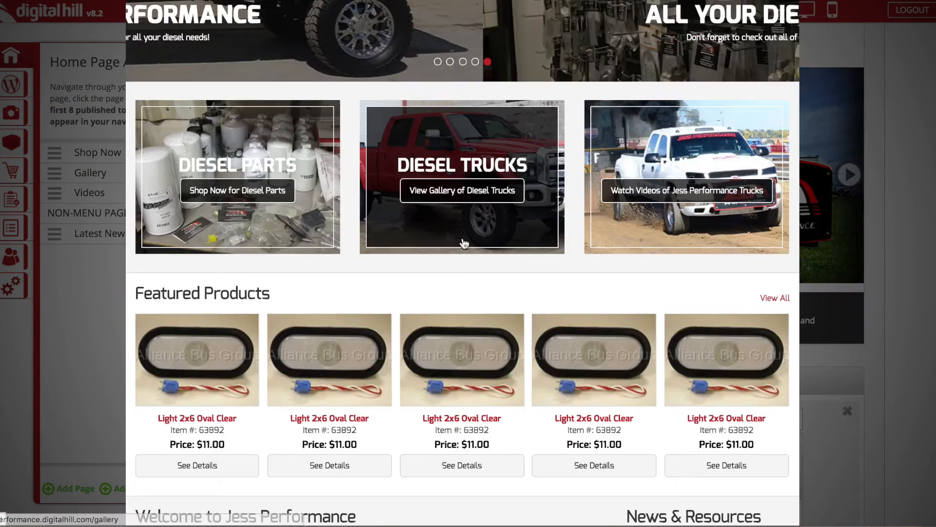
scroll(546, 287, "down", 8)
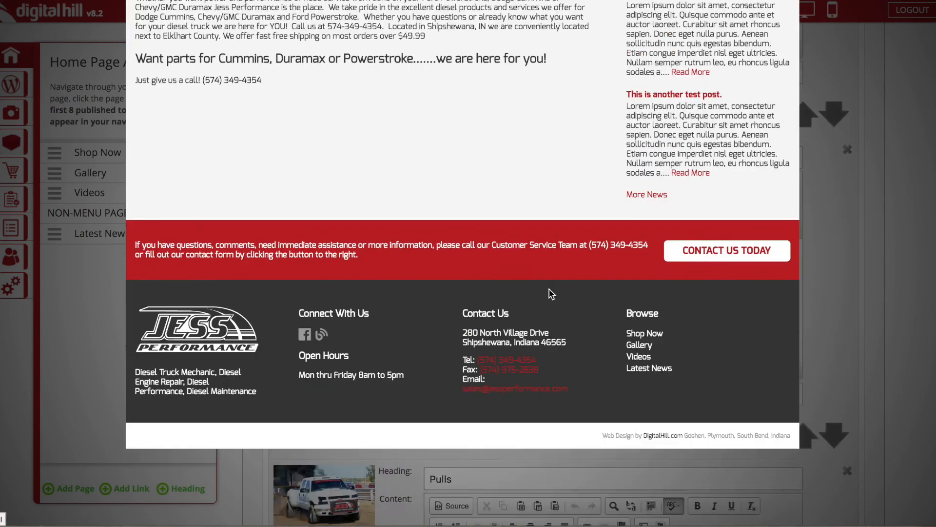
scroll(546, 293, "up", 6)
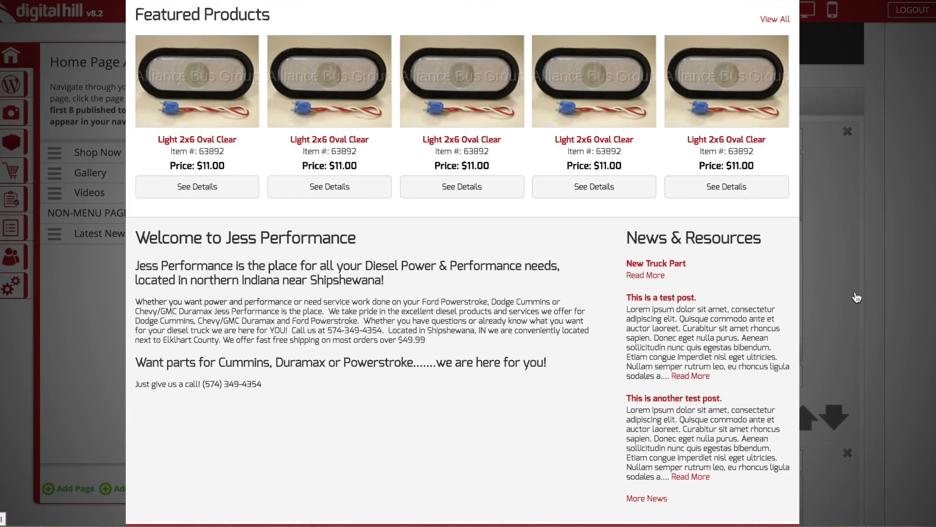
left_click(853, 230)
- Remove the link from the opening words of the welcome paragraph and save the Home page
scroll(566, 381, "down", 10)
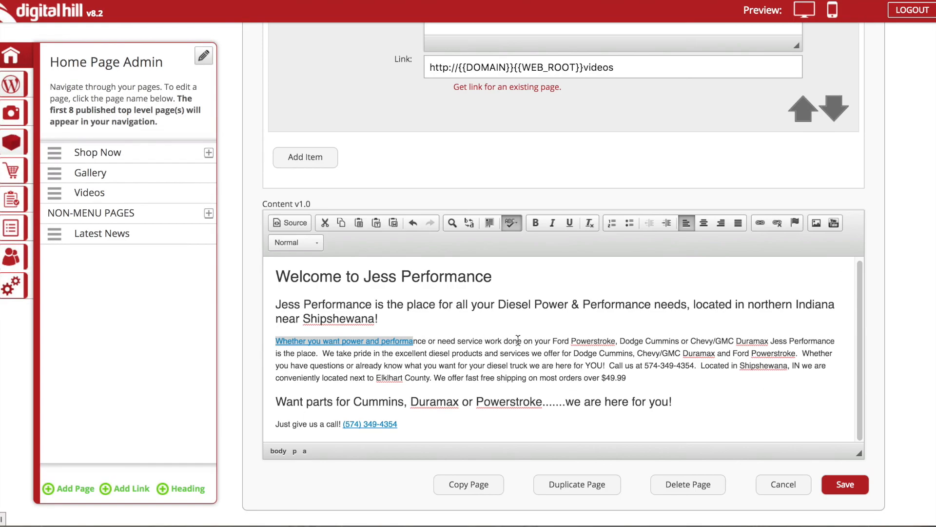
left_click(590, 226)
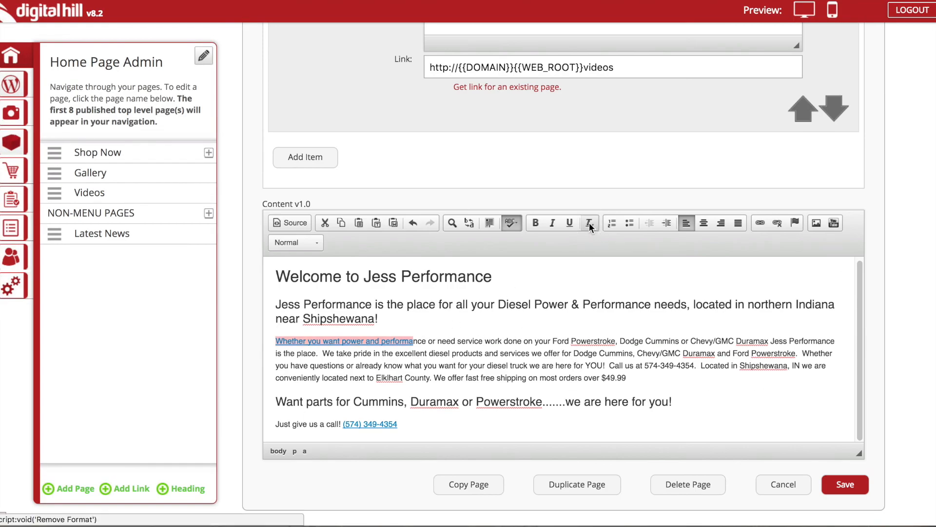
right_click(404, 343)
left_click(431, 409)
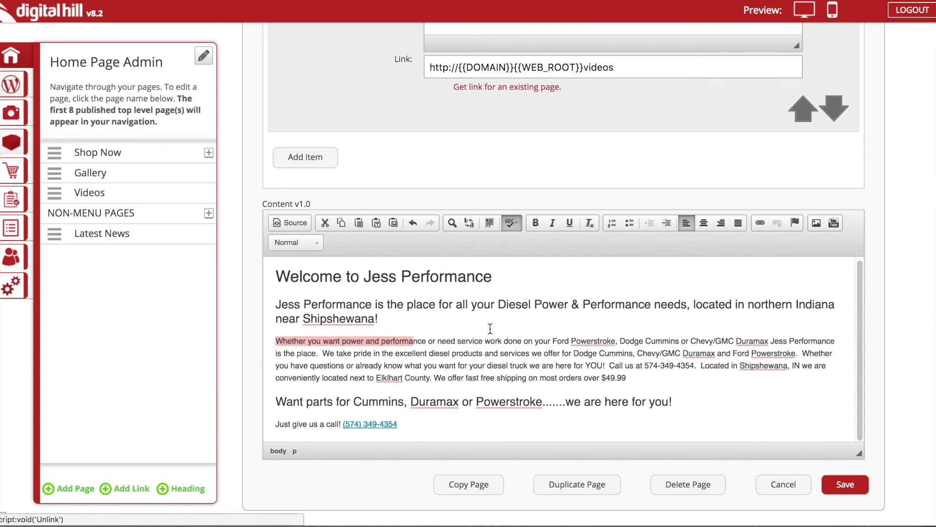
left_click(835, 486)
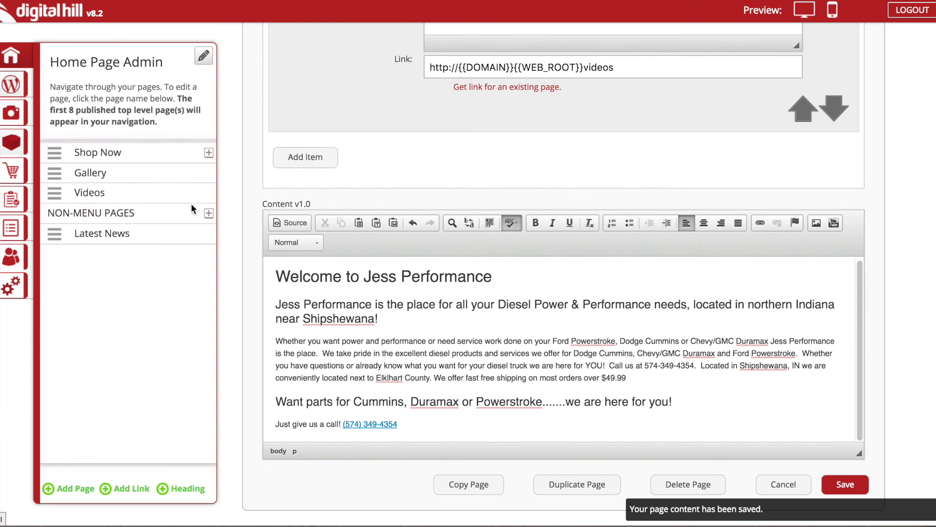
- Review the available publishing status options for the Home page, leaving it Published
scroll(230, 240, "up", 10)
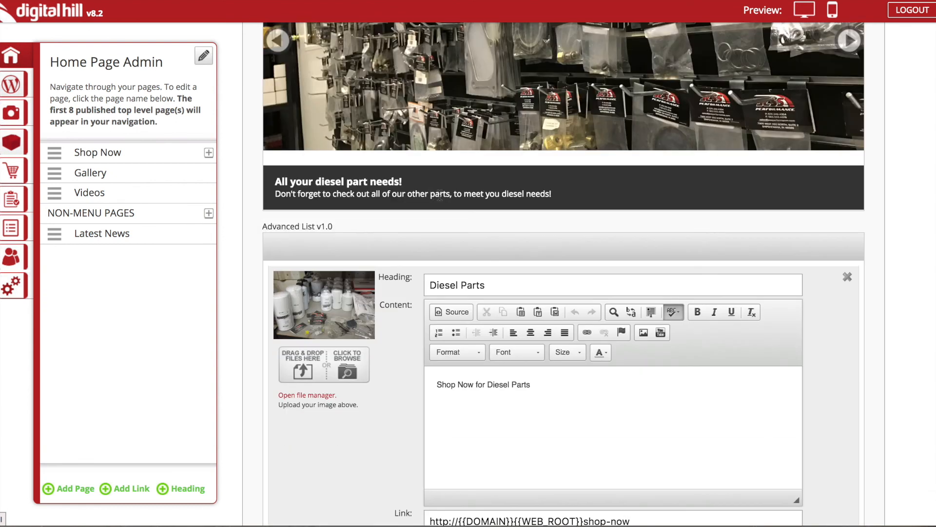
scroll(440, 196, "up", 8)
left_click_drag(486, 52, 533, 57)
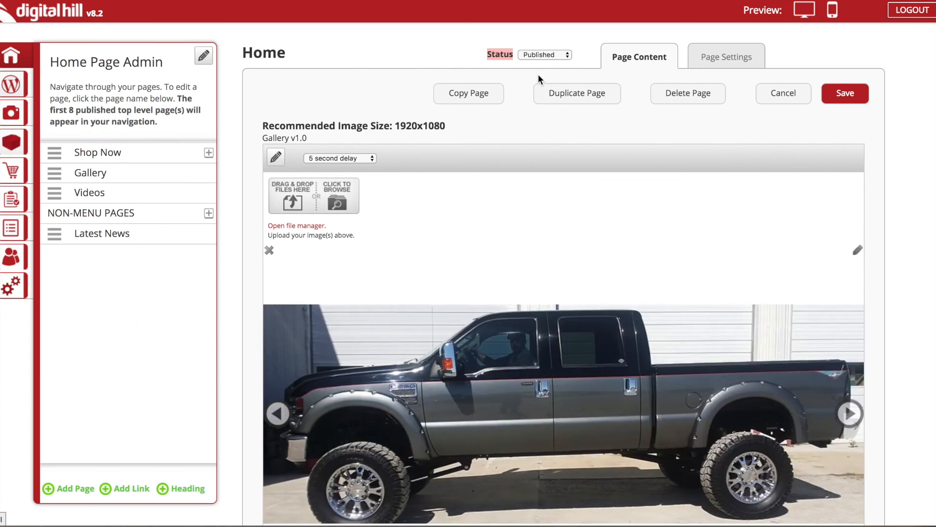
left_click(545, 54)
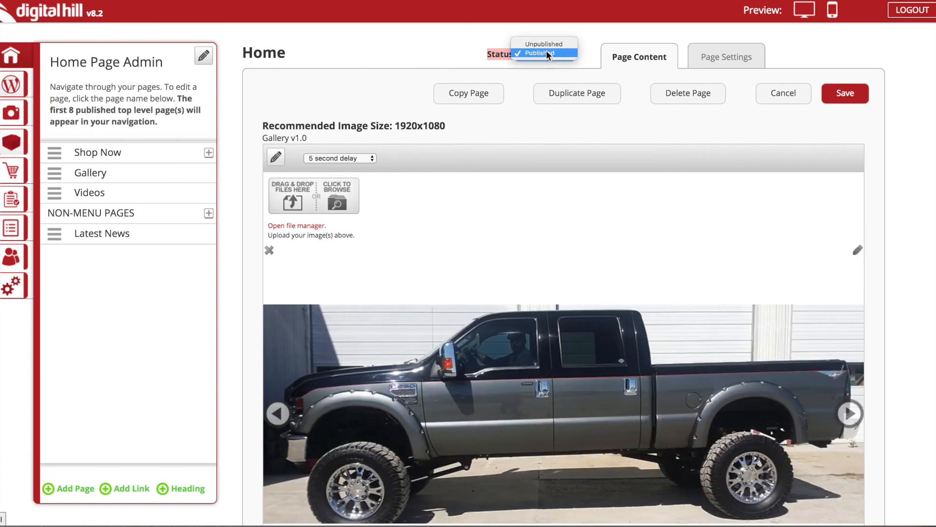
left_click(423, 61)
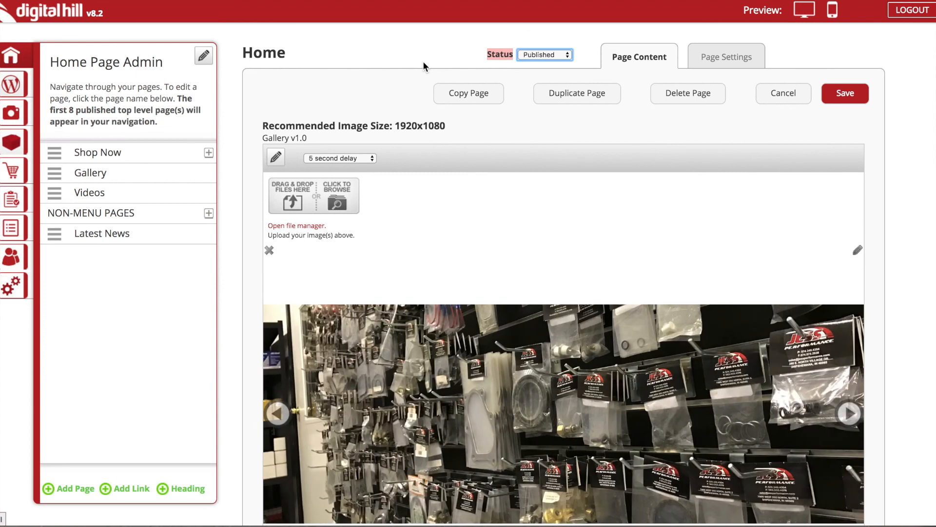
- Review the Home page's settings, examine its Keyword Density Analysis and close the analysis
left_click(731, 57)
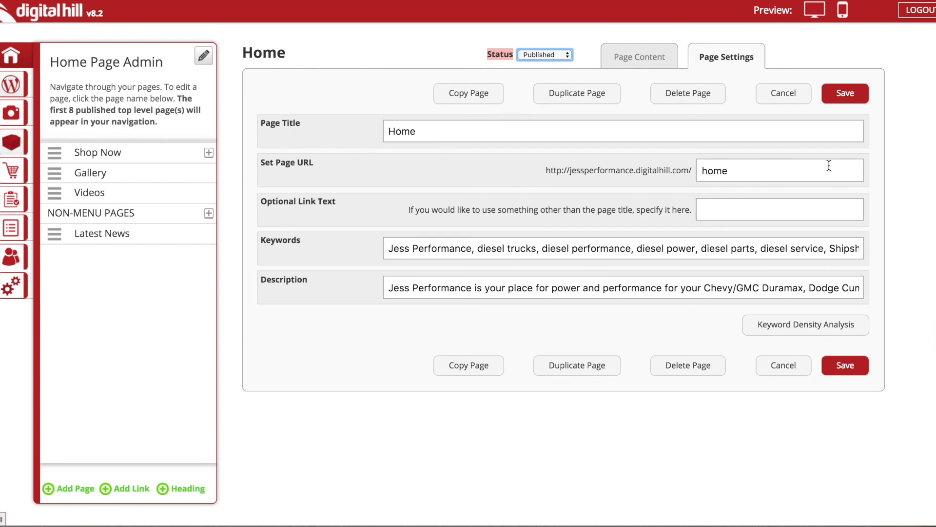
left_click(824, 331)
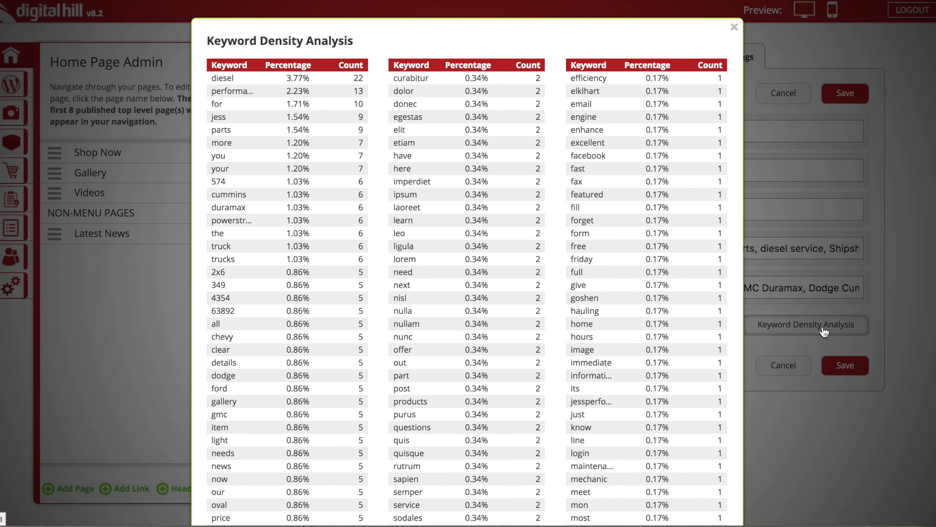
mouse_move(210, 77)
left_mouse_down()
mouse_move(234, 87)
mouse_move(211, 92)
left_mouse_up()
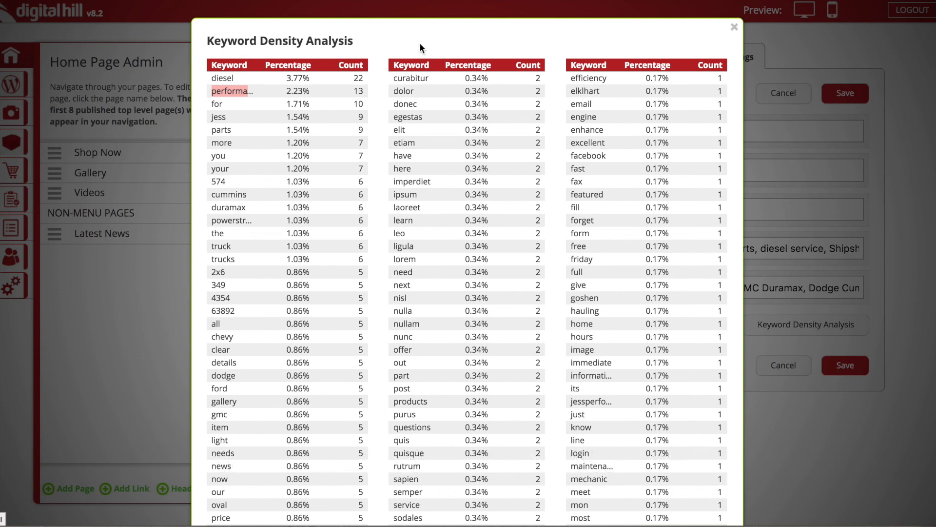
left_click(734, 30)
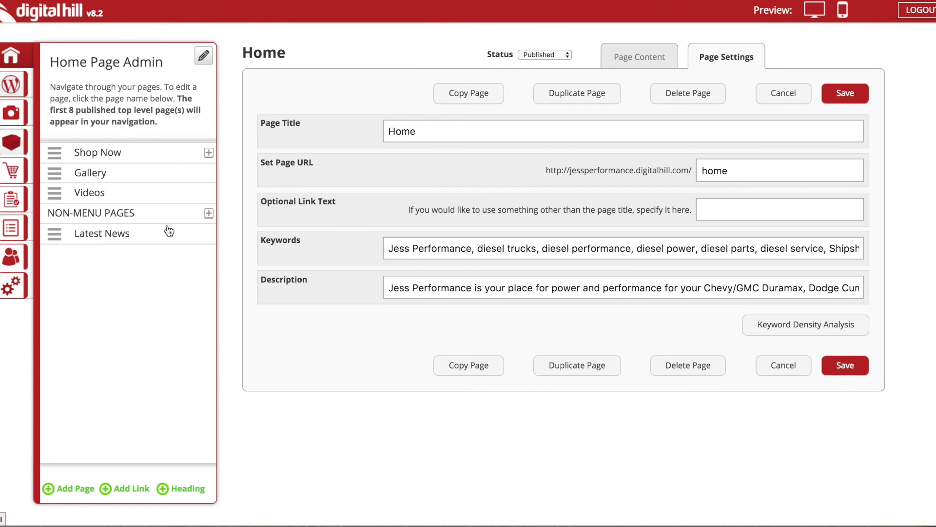
- Open the Shop Now page and view its Chevy / GMC Duramax, Dodge / Cummins and Ford / Powerstroke subpages, then collapse the list
left_click(146, 154)
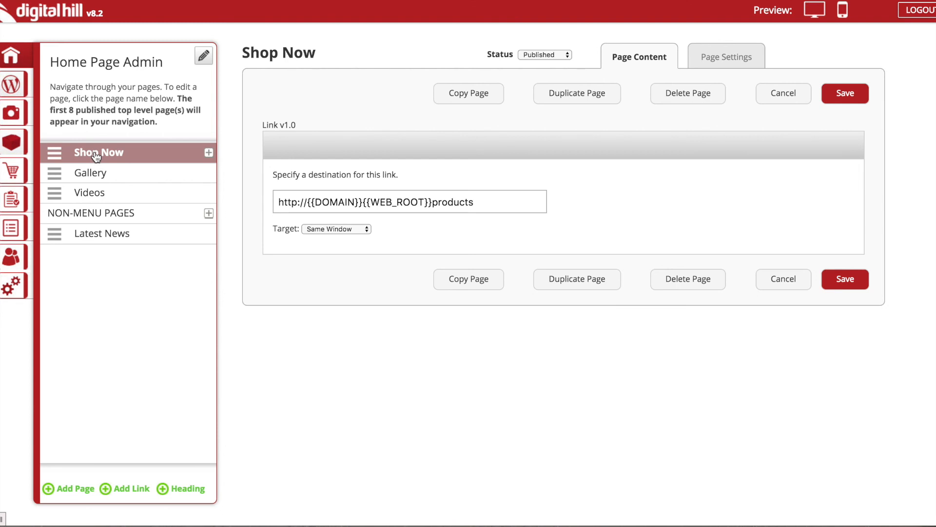
left_click(209, 153)
left_click(167, 179)
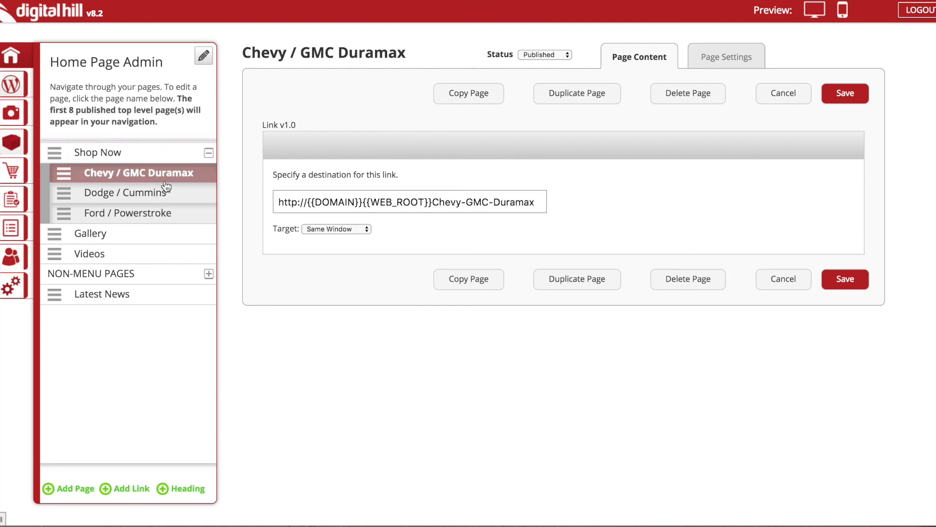
left_click(164, 191)
left_click(154, 211)
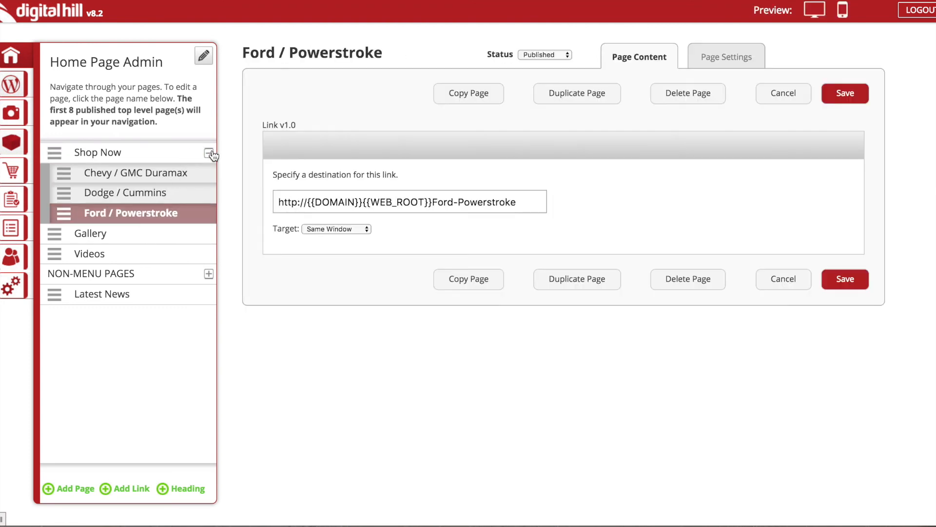
left_click(209, 154)
- Open the Videos page, enlarge its content editor, expand the non-menu pages and select the embedded video iframe
left_click(157, 200)
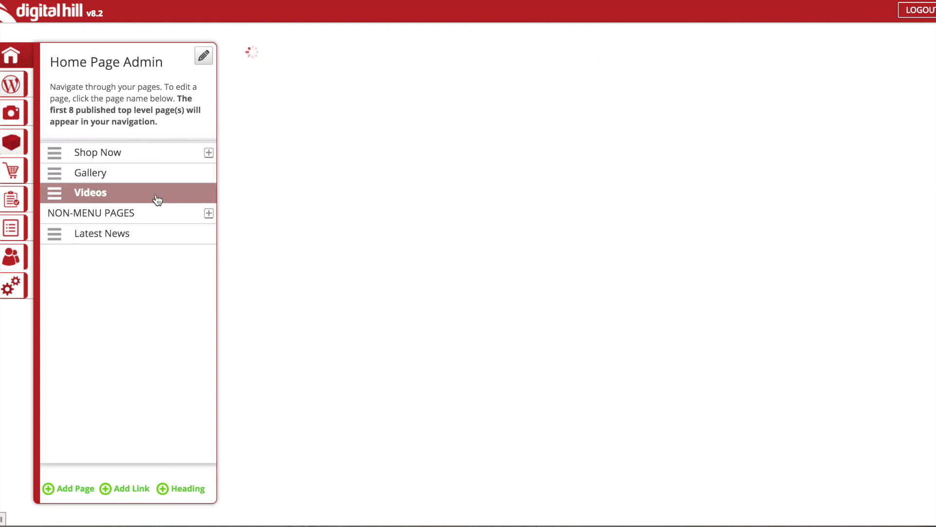
left_click(849, 344)
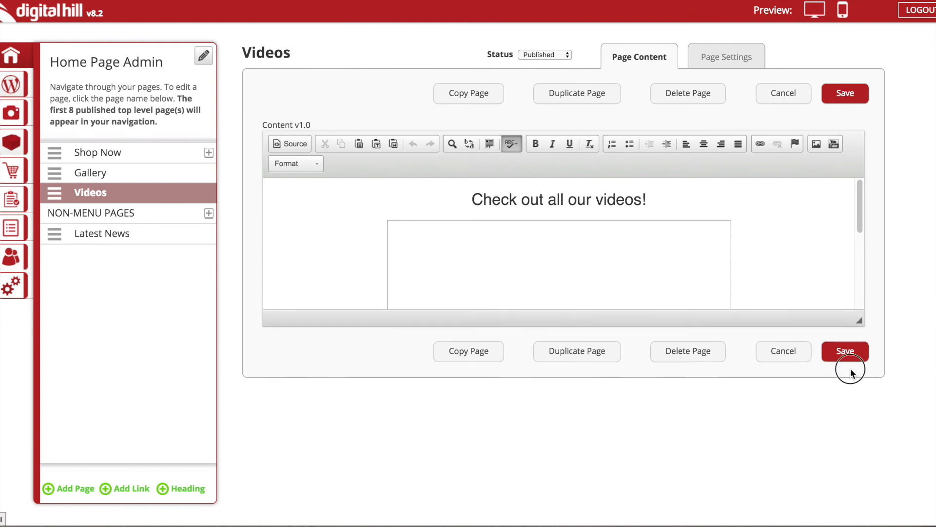
left_click(209, 213)
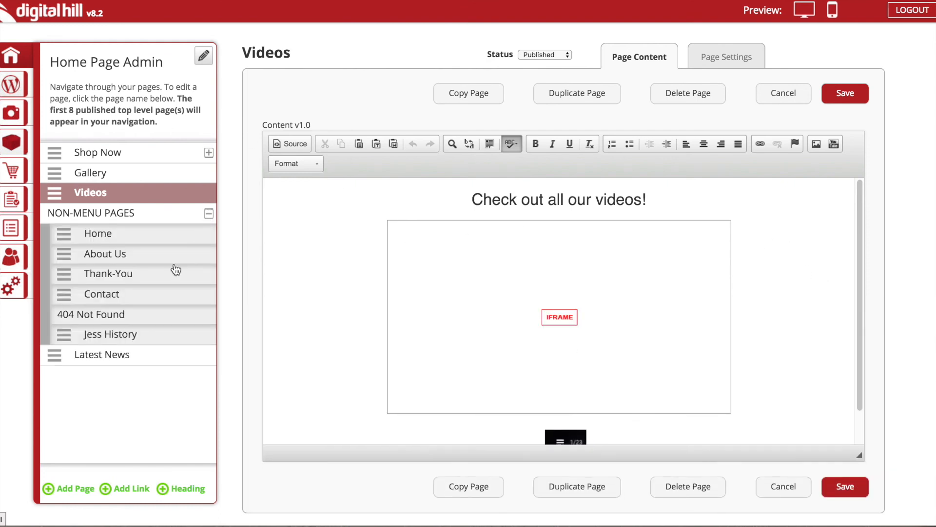
left_click(594, 263)
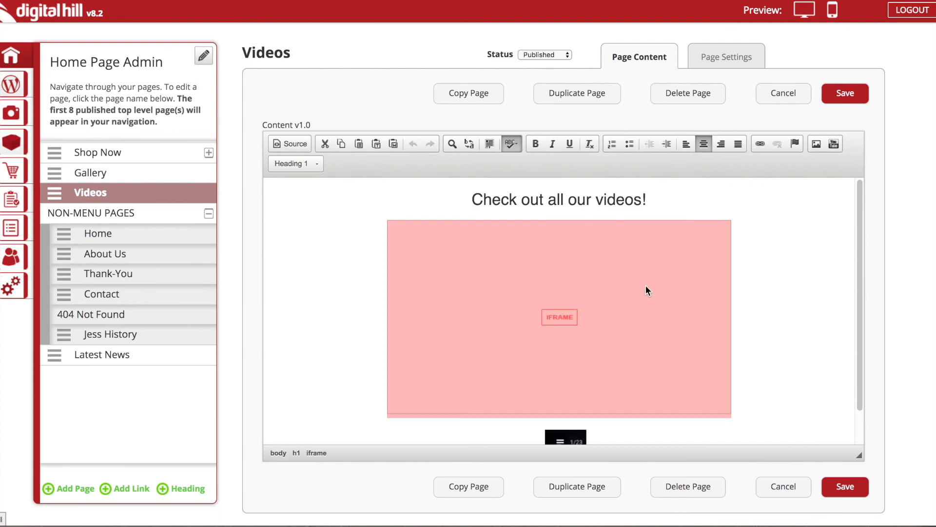
scroll(653, 291, "down", 2)
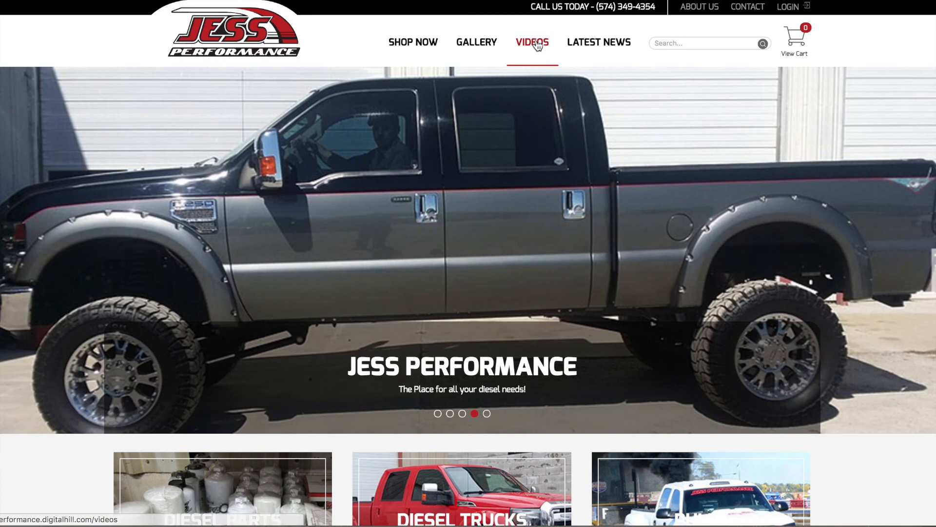
- Visit the Videos page on the live site, browse the embedded player's full playlist and close the playlist
left_click(534, 43)
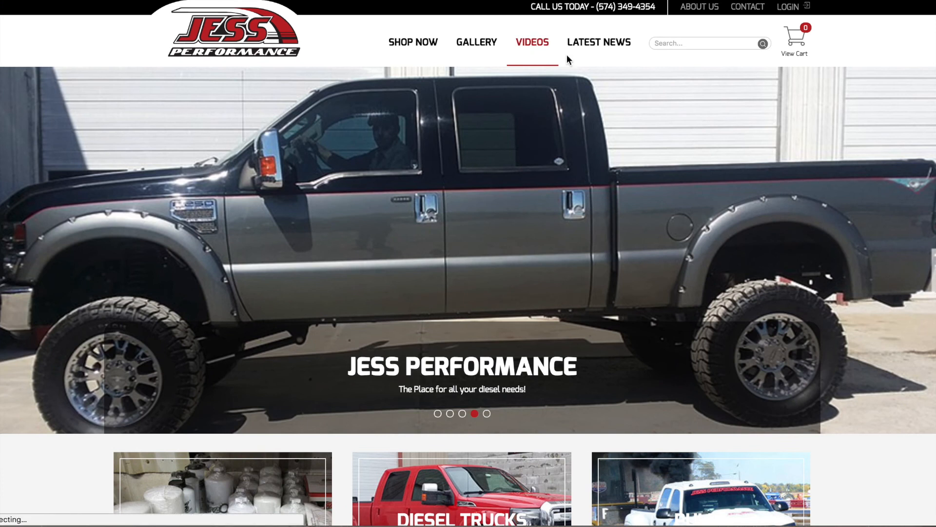
scroll(903, 214, "down", 1)
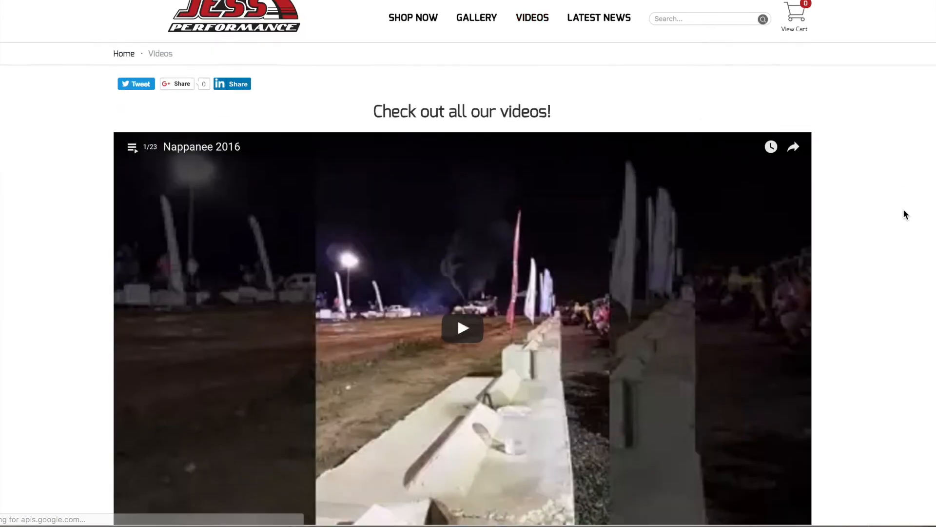
scroll(903, 214, "down", 2)
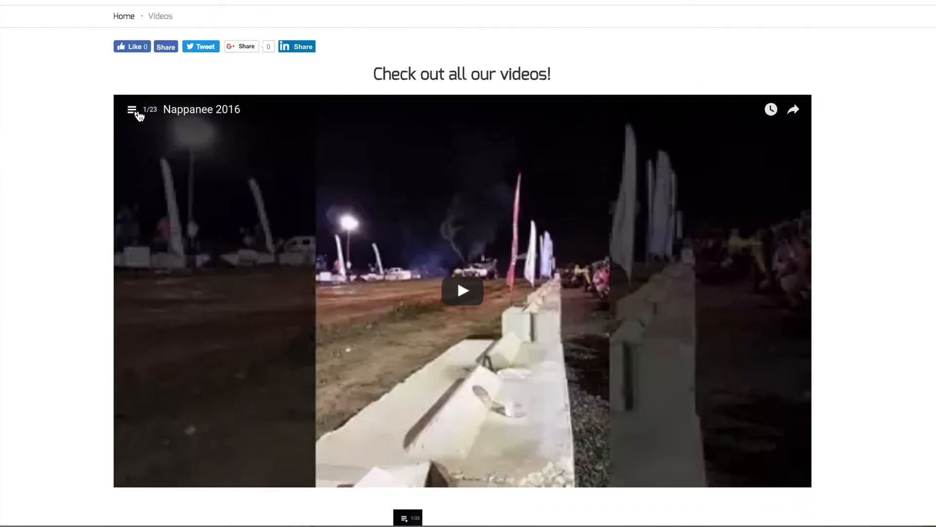
left_click(133, 110)
scroll(243, 216, "down", 8)
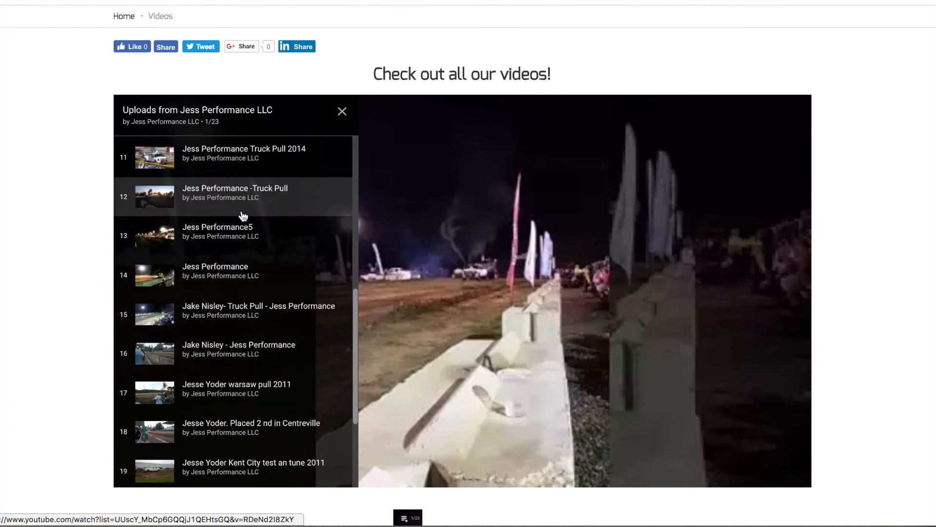
scroll(243, 216, "down", 10)
scroll(236, 126, "up", 15)
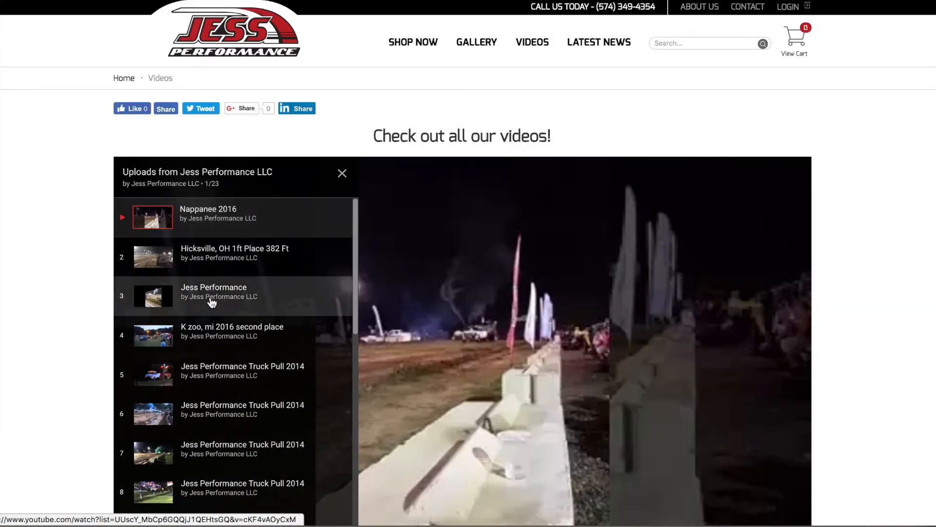
scroll(872, 209, "down", 1)
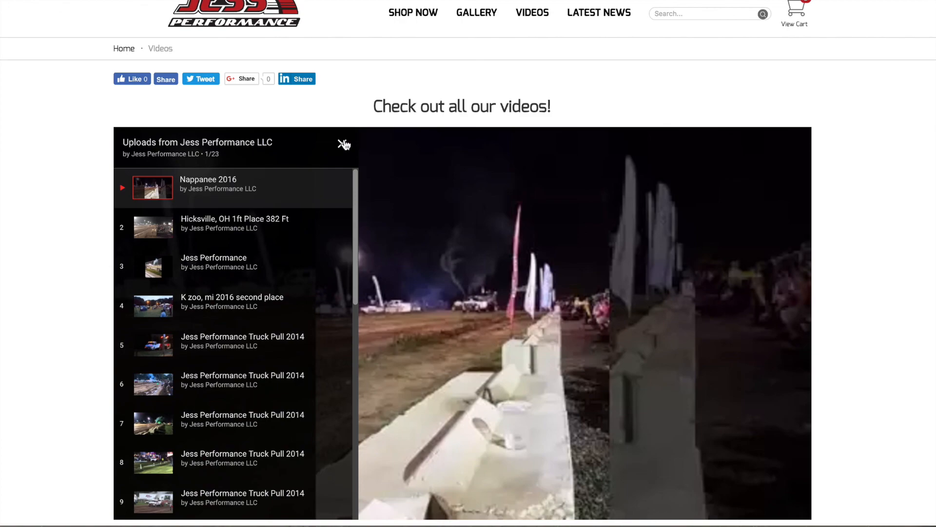
left_click(344, 144)
- Highlight the instruction text below the video player about viewing all YouTube channel videos, and clear the selection
scroll(299, 117, "down", 10)
left_click_drag(266, 140, 115, 126)
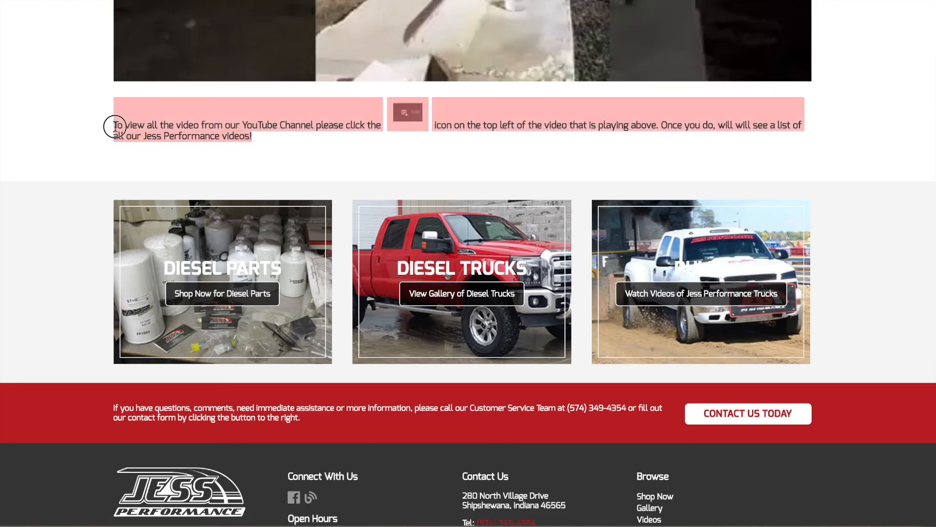
left_click(298, 141)
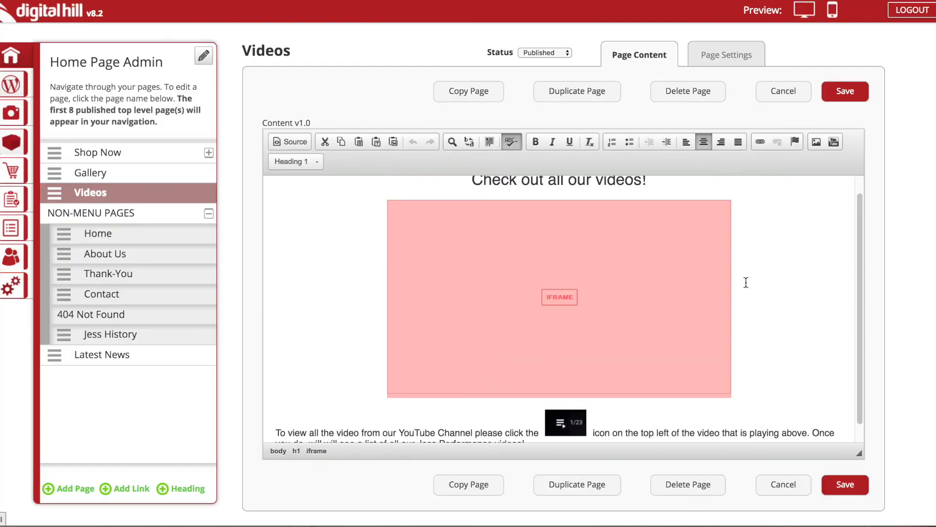
- Return to the Videos page editor, review the Embed Youtube Video options beside the iframe and cancel without embedding
left_click(746, 283)
left_click(832, 142)
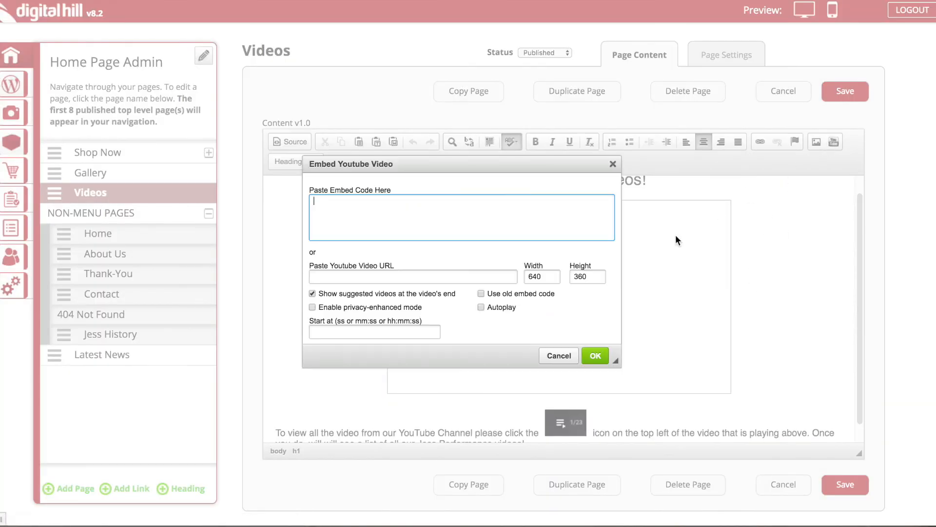
left_click(555, 360)
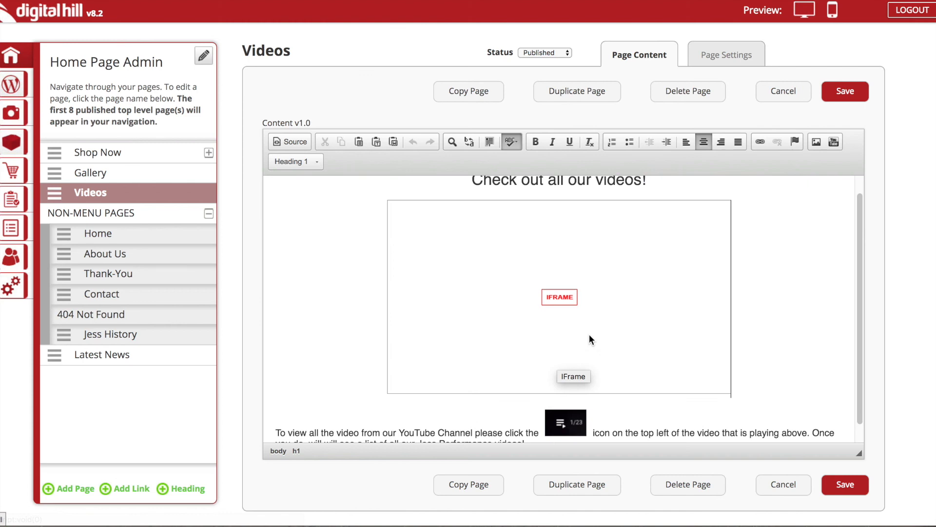
- Move the Videos page above Gallery in the page order, save, and check the refreshed navigation on the live site
scroll(692, 320, "down", 1)
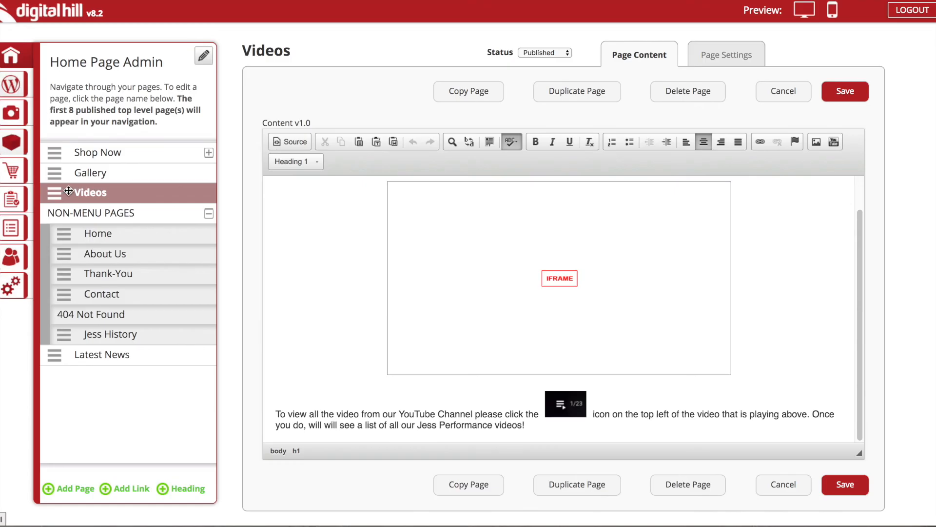
left_click_drag(54, 191, 60, 171)
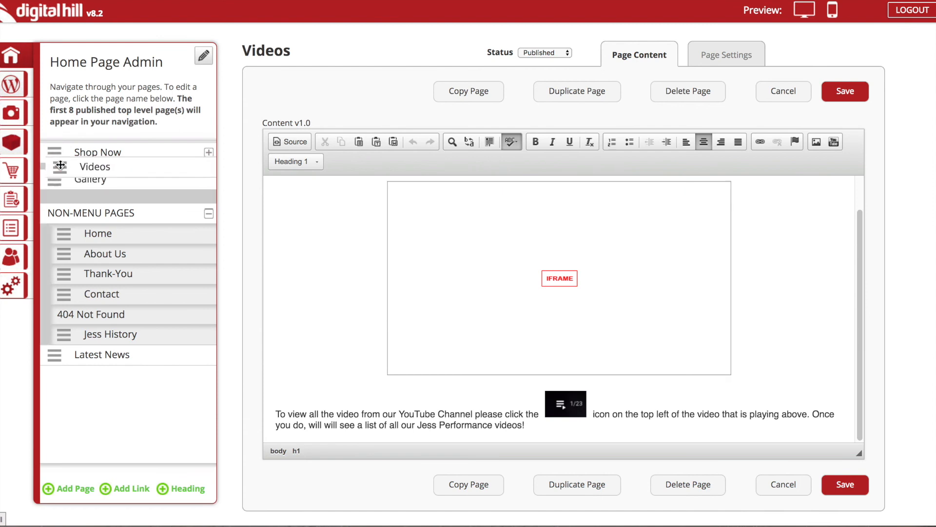
left_click(852, 96)
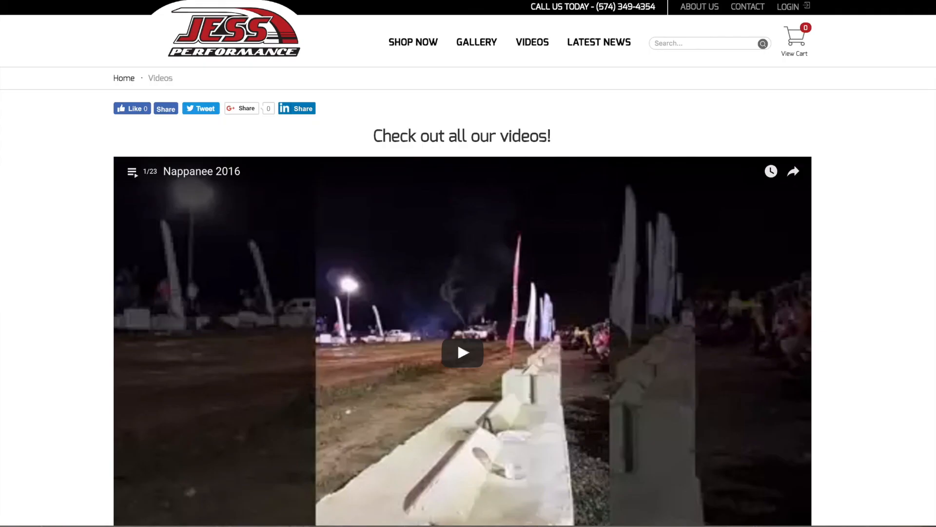
key("super+r")
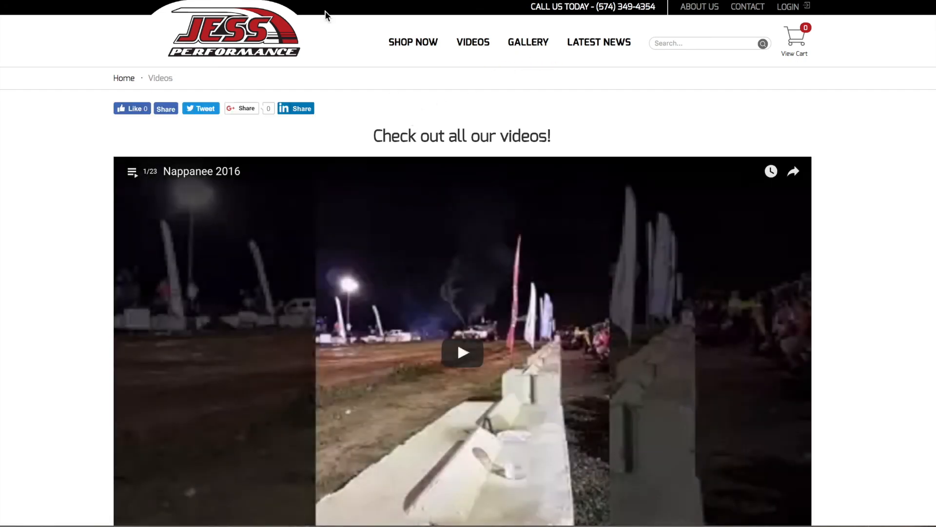
left_click(302, 0)
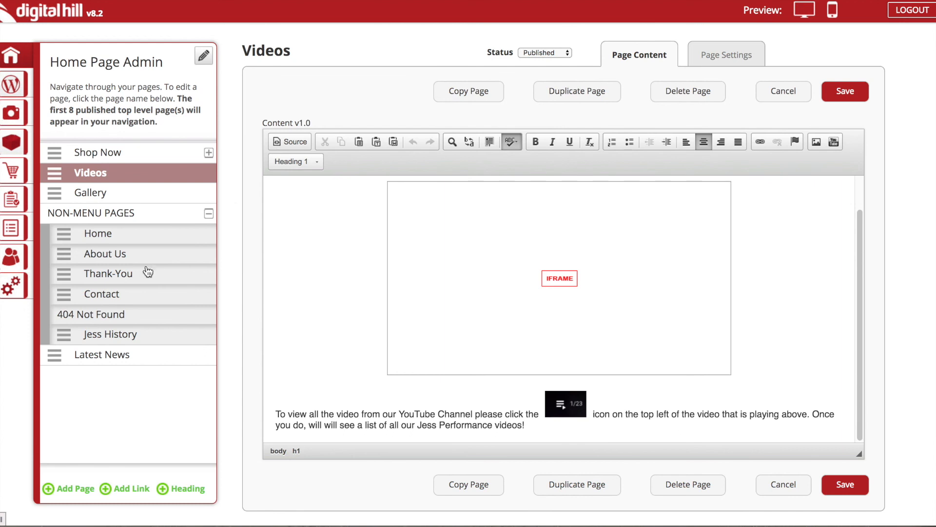
- Look through the content of the non-menu pages About Us, Thank-You and Contact, returning to About Us
left_click(133, 259)
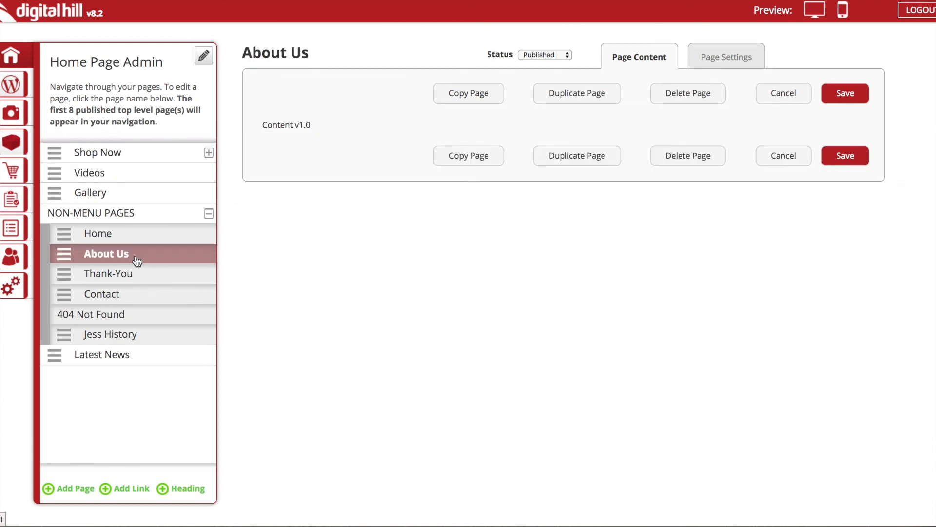
left_click(150, 279)
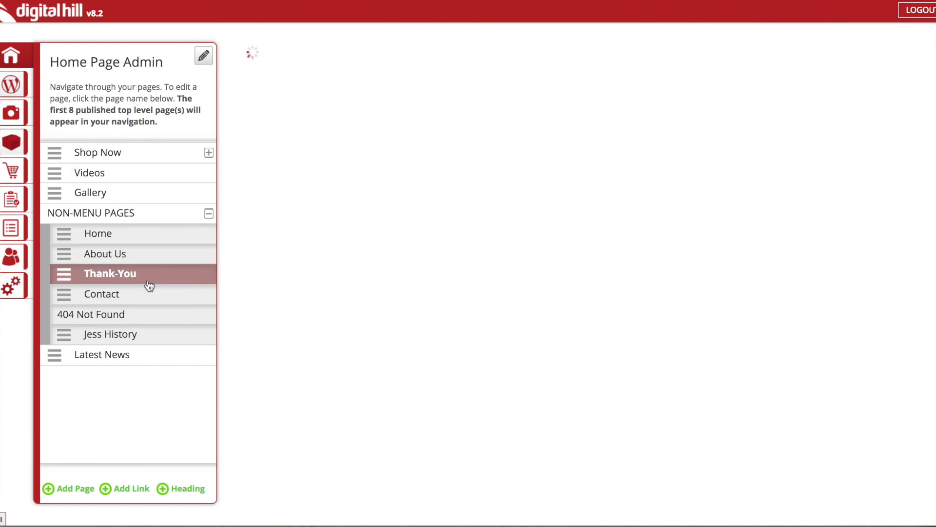
left_click(112, 296)
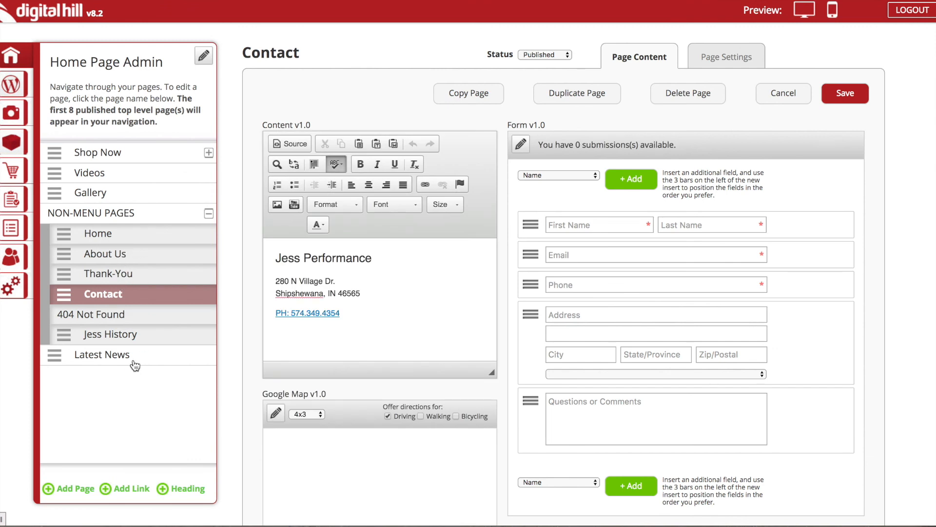
left_click(142, 260)
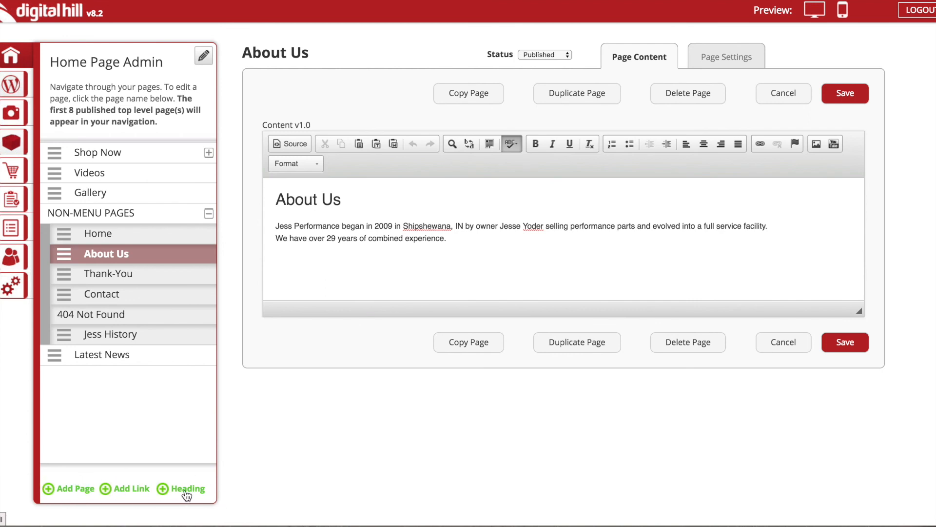
- Add a page named Test with the Three Widget layout under the videos page, and expand Videos in the page list
left_click(67, 489)
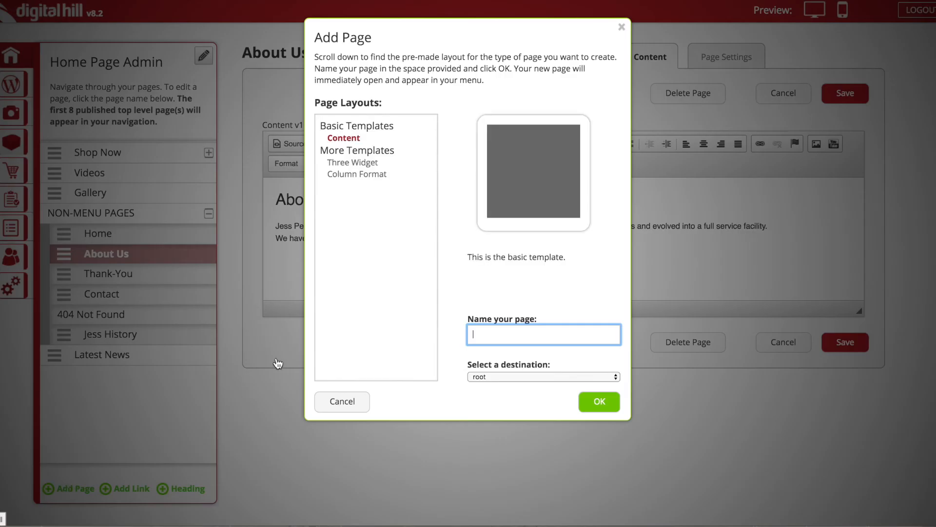
left_click(348, 174)
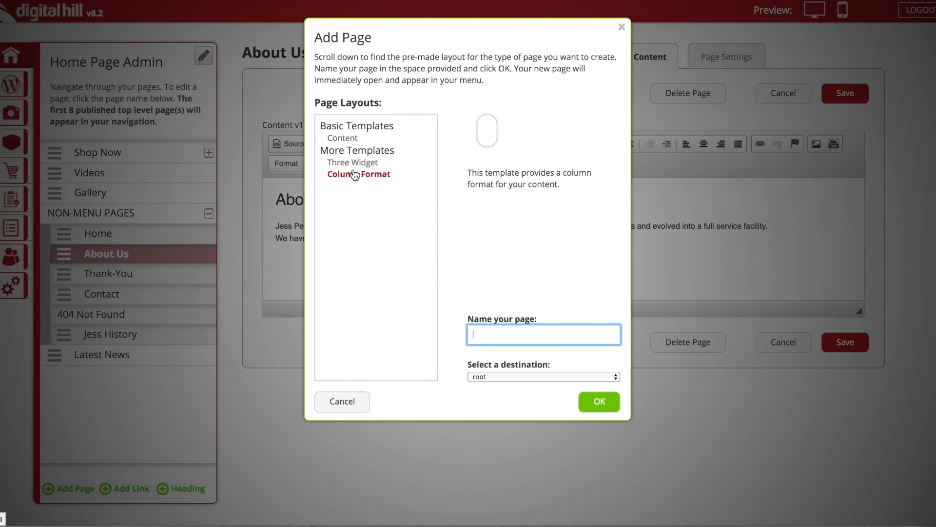
left_click(347, 141)
left_click(348, 163)
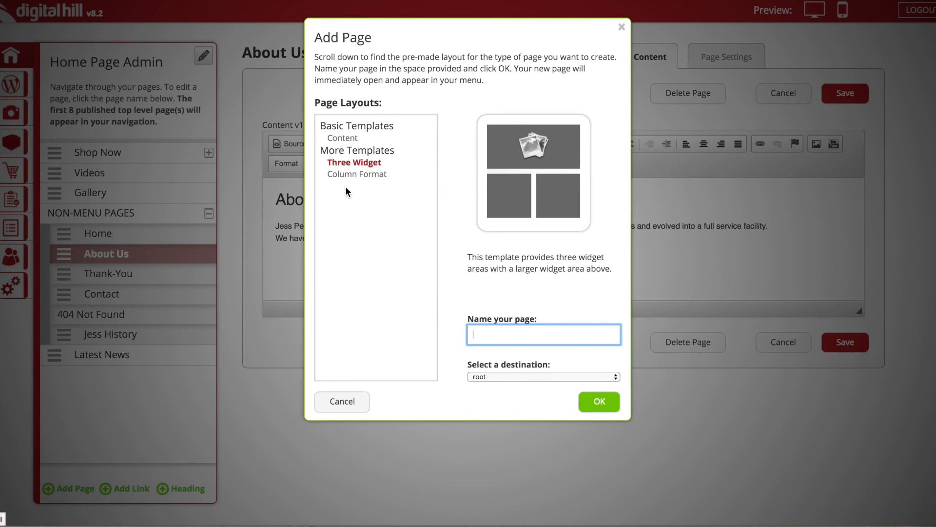
left_click(498, 337)
type("Test")
left_click(531, 378)
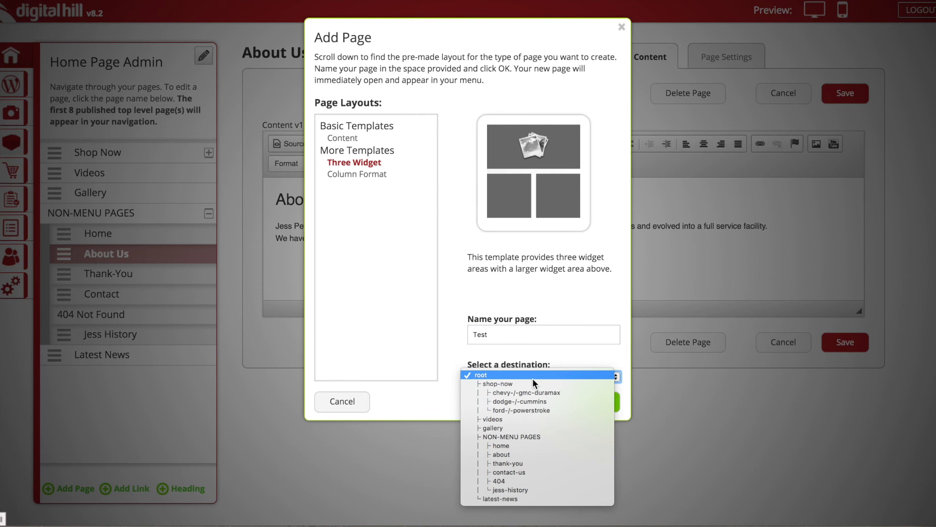
left_click(528, 418)
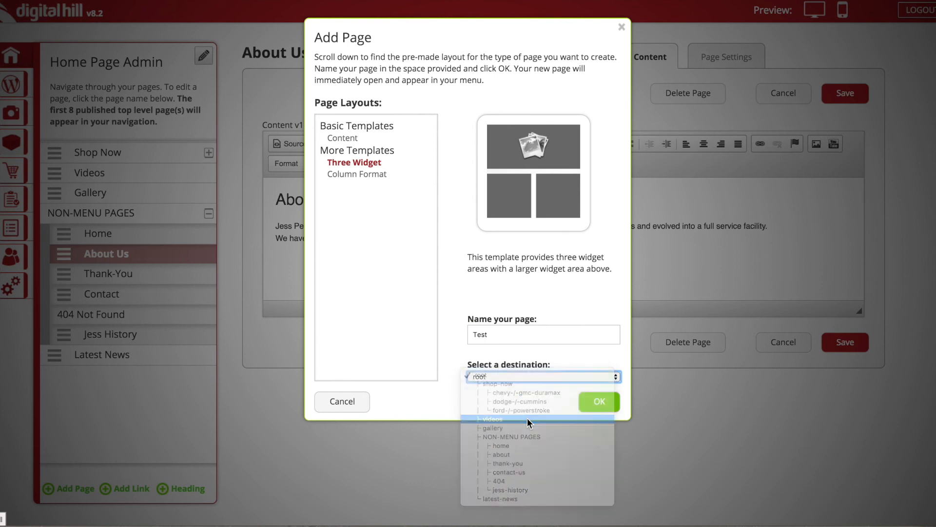
left_click(605, 405)
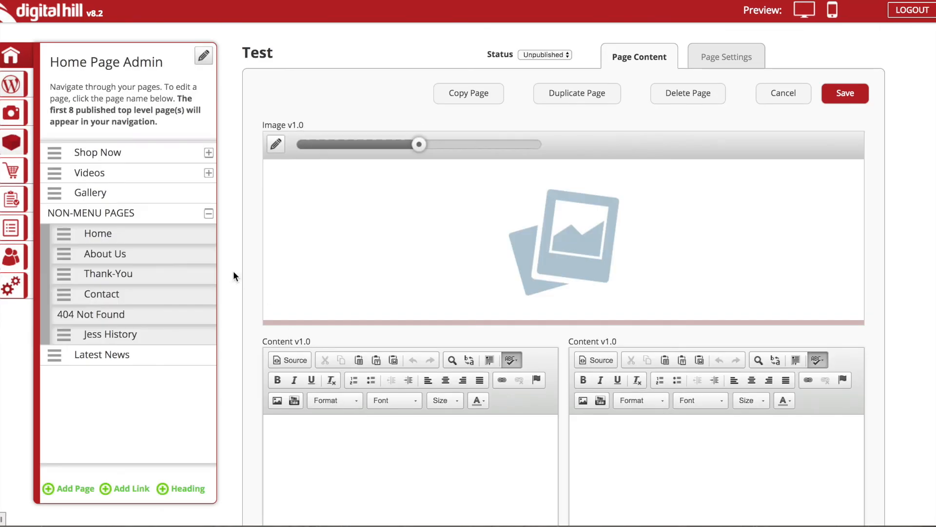
left_click(208, 173)
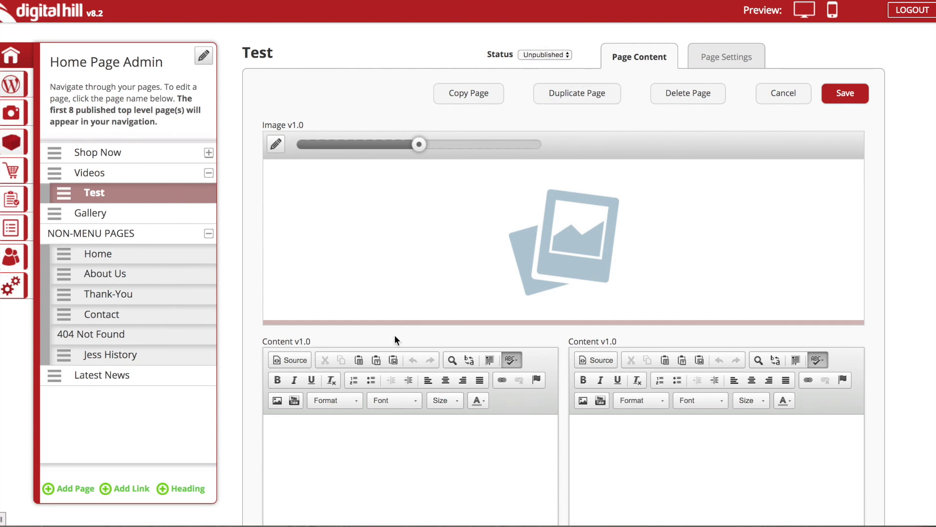
- Fill the Test page's image area with the 1920 x 700 jess-slider4.png from the Sliders folder
scroll(395, 337, "down", 3)
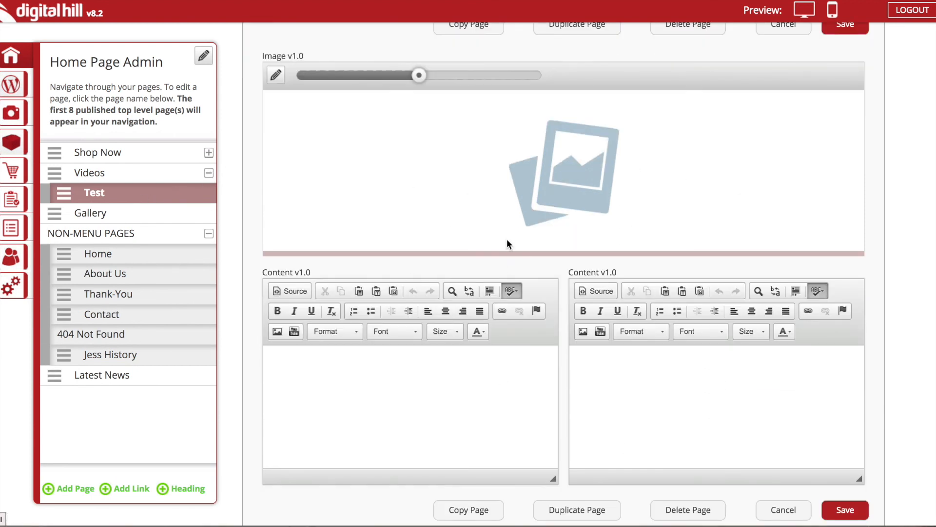
scroll(507, 244, "up", 3)
left_click(276, 144)
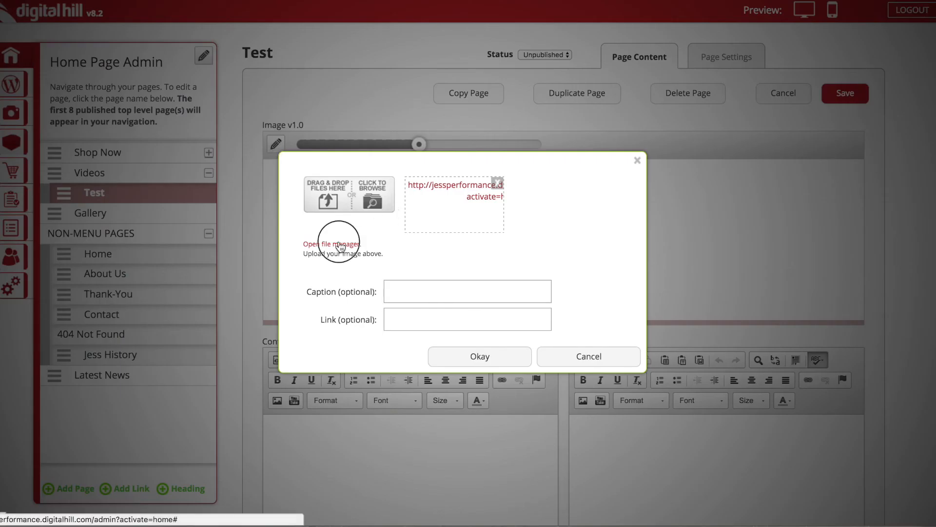
left_click(340, 245)
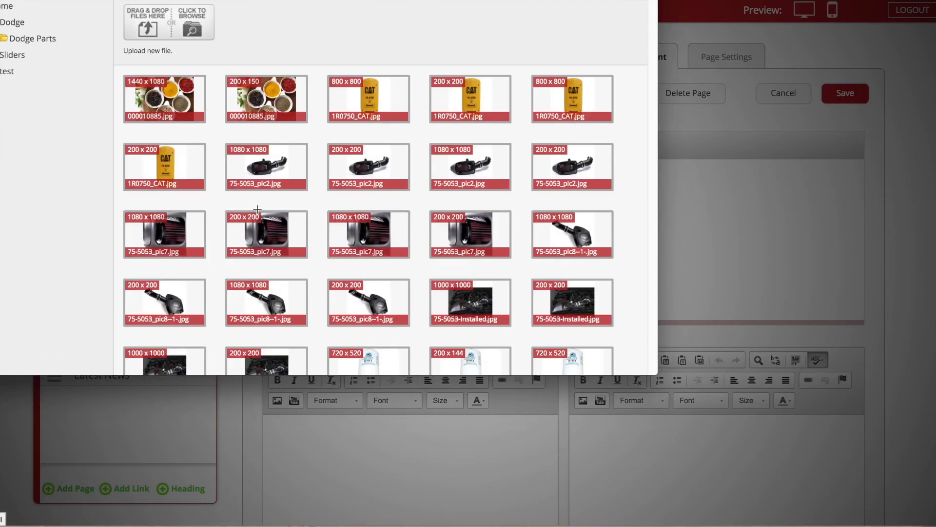
left_click(20, 55)
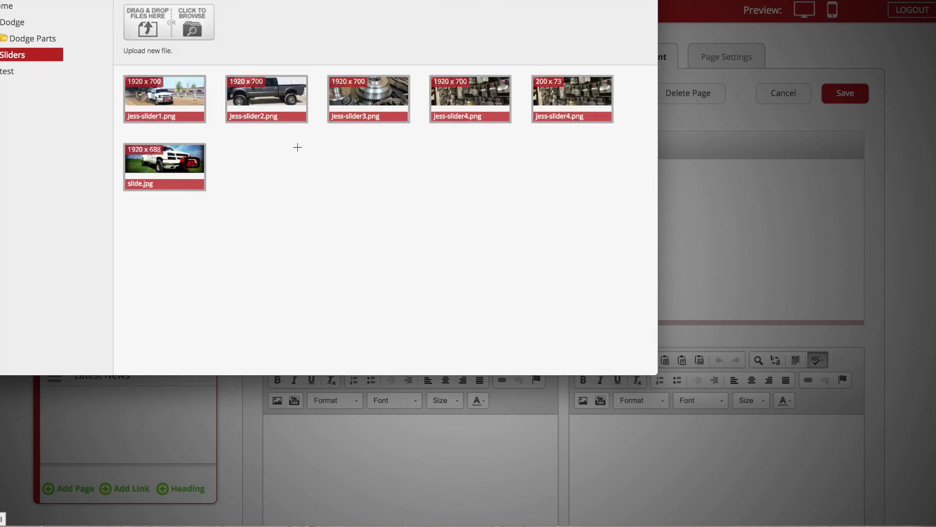
left_click(485, 89)
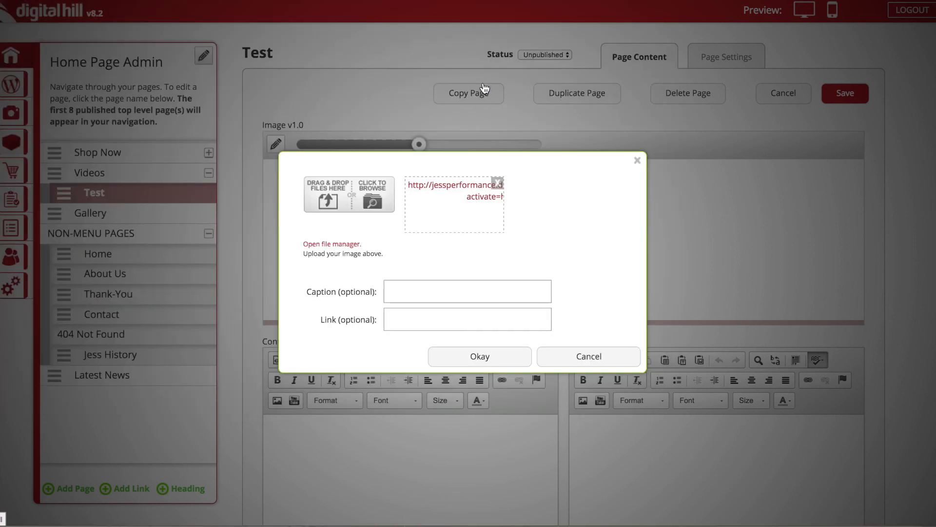
left_click(479, 356)
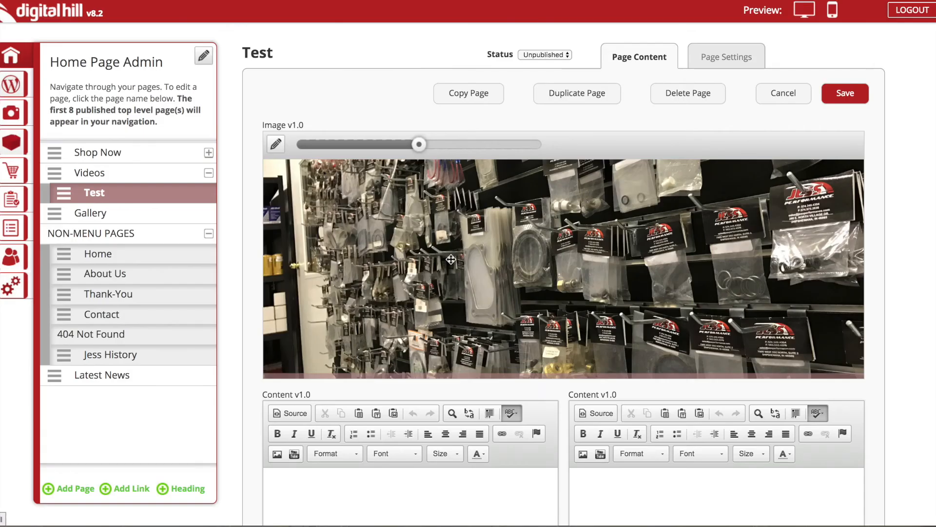
- Enter "This is content...." in the first content area of the Test page and go to the second content area
scroll(599, 310, "down", 3)
left_click(412, 347)
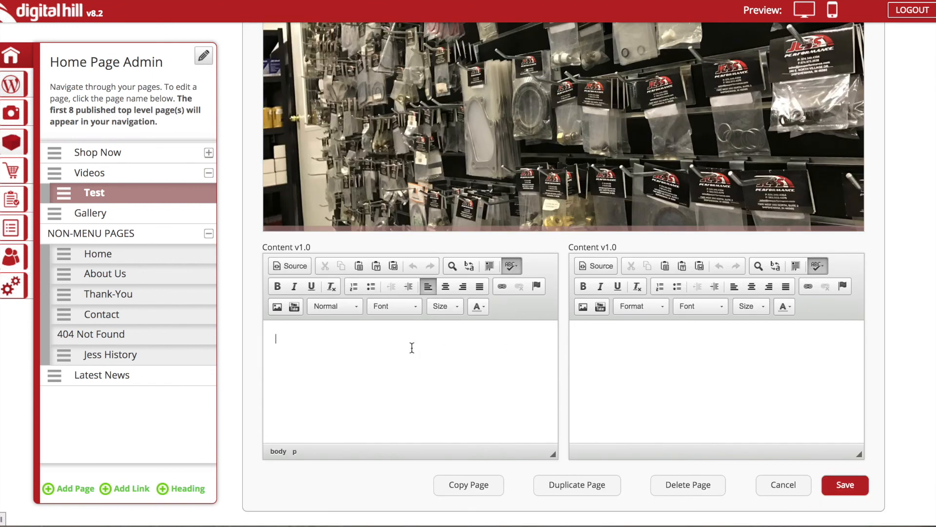
type("Th")
type("is is content....")
key("Tab")
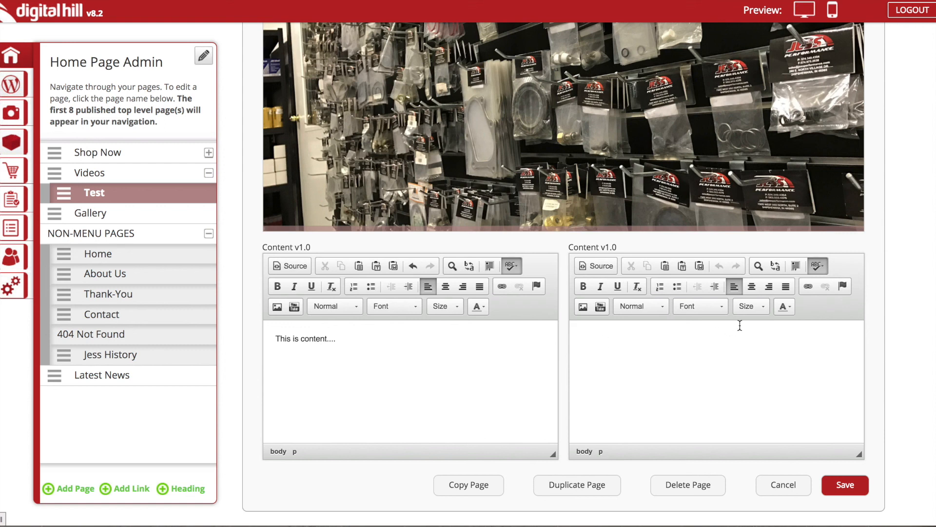
left_click(599, 307)
left_click(404, 276)
type("https://www.youtube.com/watch?v=rl3p3RAtGuE")
double_click(534, 276)
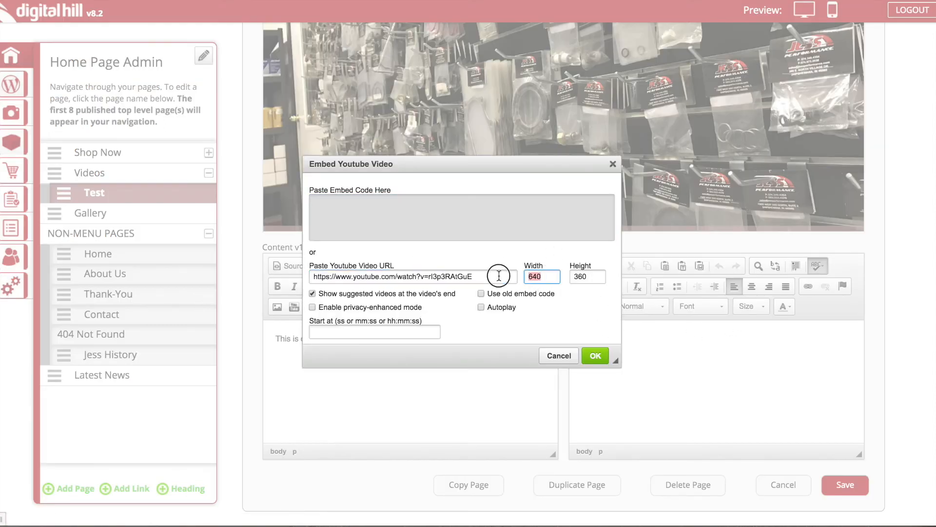
type("300")
left_click(596, 356)
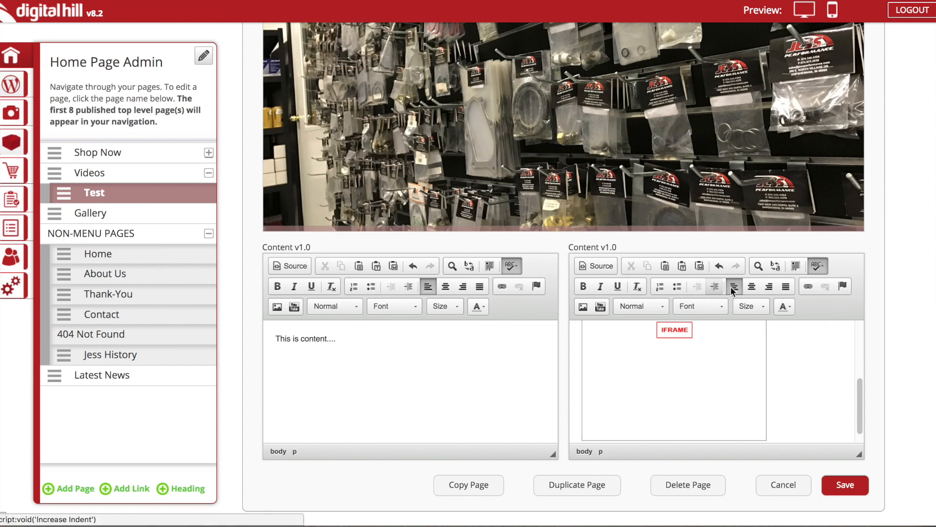
left_click(752, 287)
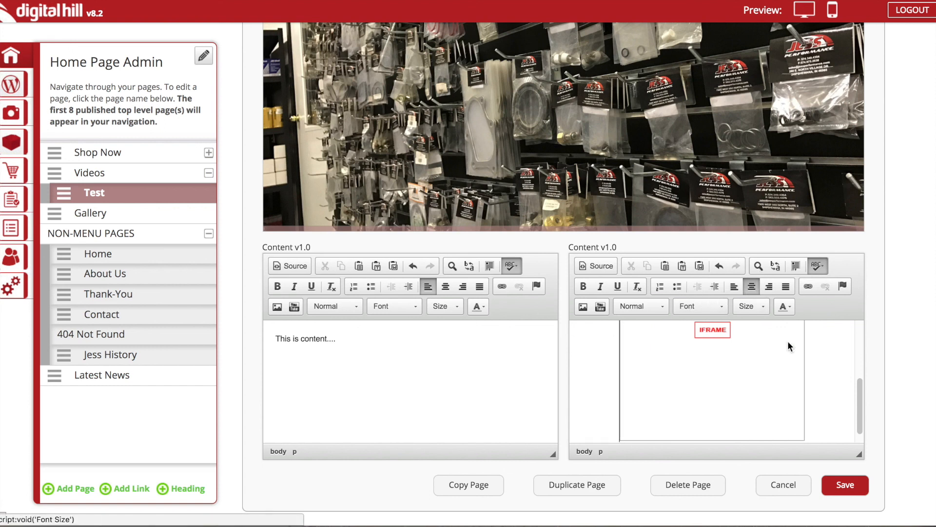
left_click(852, 489)
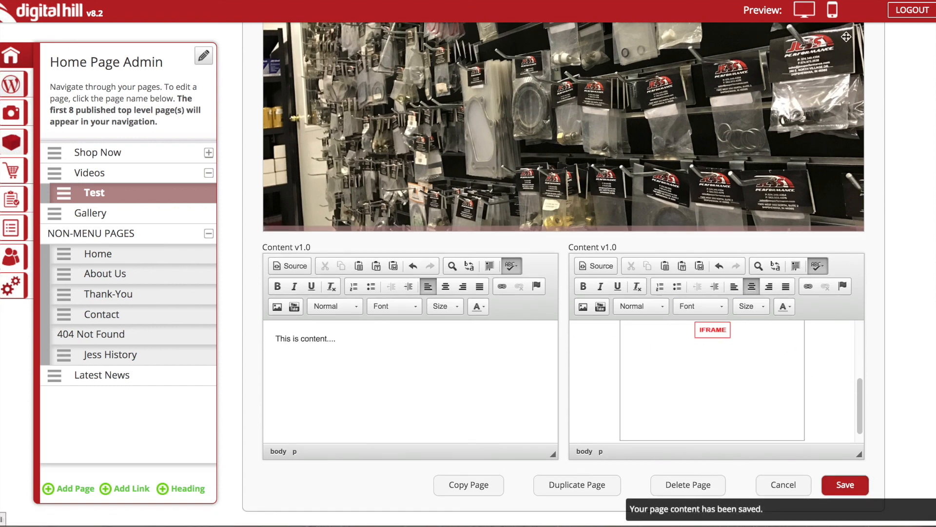
- Preview the Test page in desktop view, examine the image, text and video layout, and close the preview
left_click(799, 11)
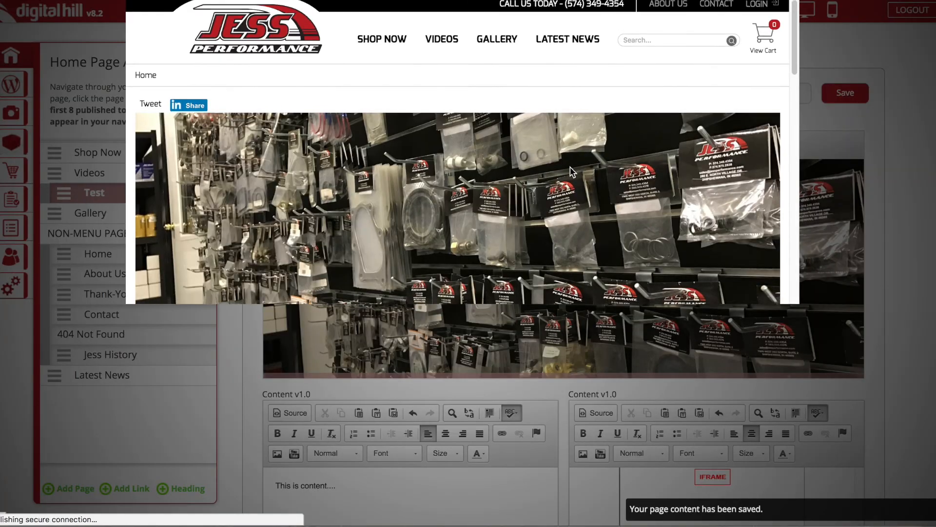
scroll(421, 142, "down", 3)
scroll(423, 142, "down", 6)
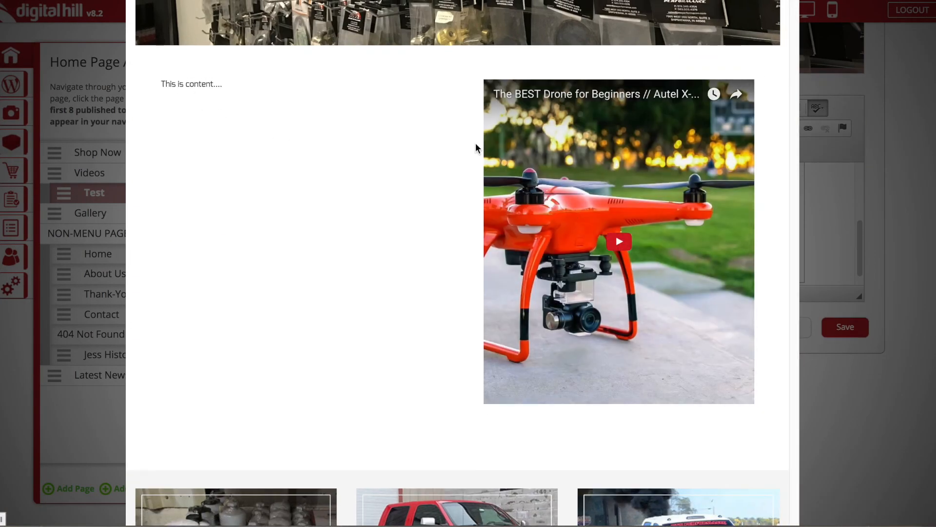
left_click_drag(161, 79, 279, 153)
scroll(371, 157, "up", 5)
scroll(408, 181, "down", 5)
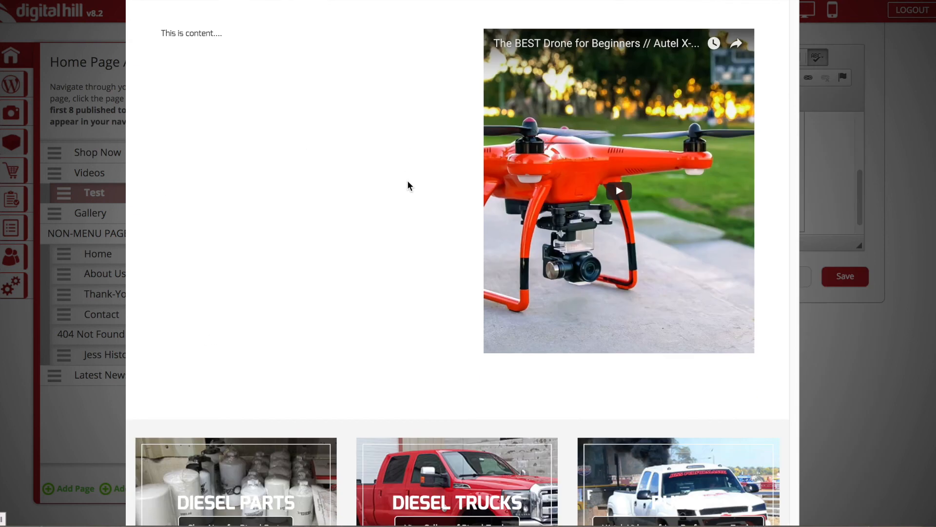
left_click(857, 327)
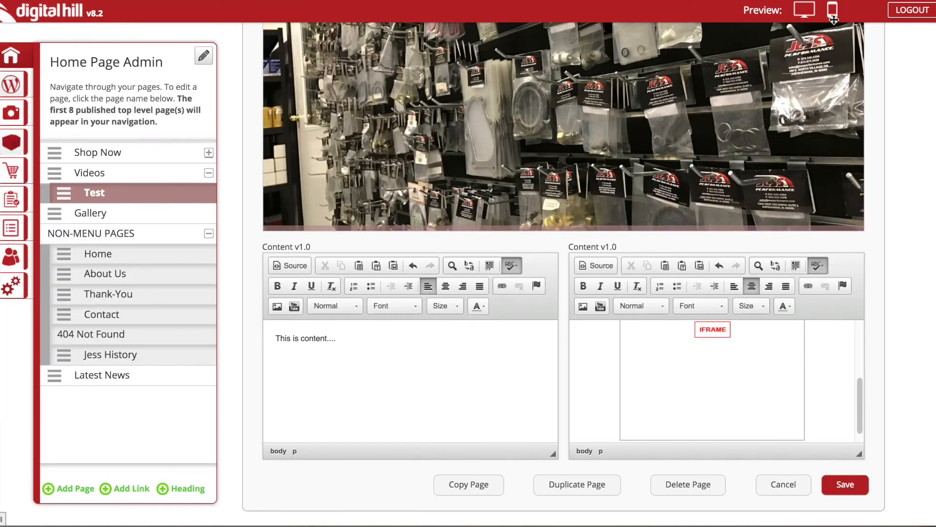
- Preview the Test page in mobile view and examine how the image, text and video stack
left_click(834, 13)
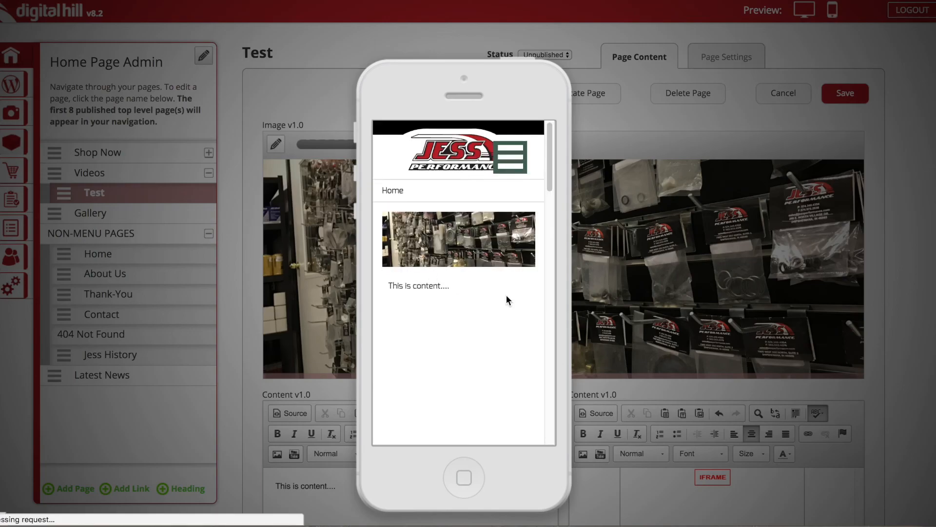
scroll(506, 295, "down", 3)
scroll(426, 196, "down", 2)
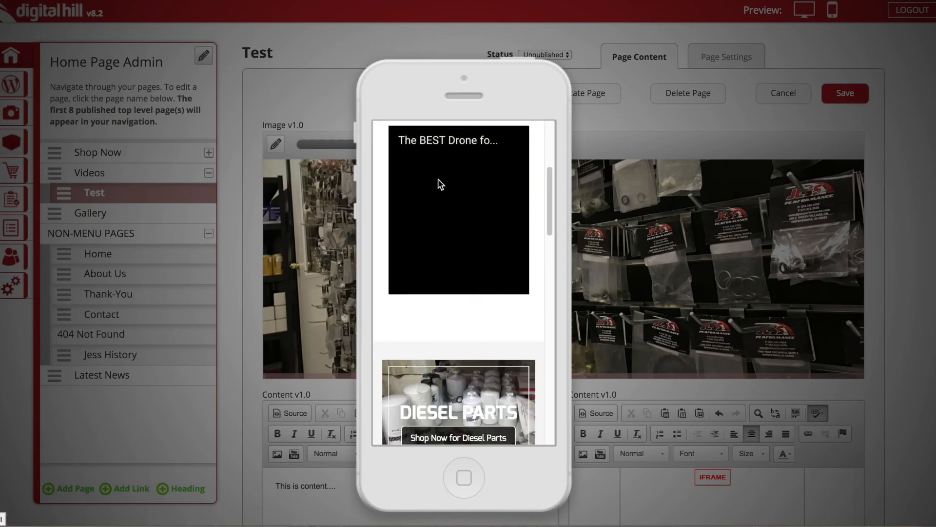
scroll(472, 233, "up", 1)
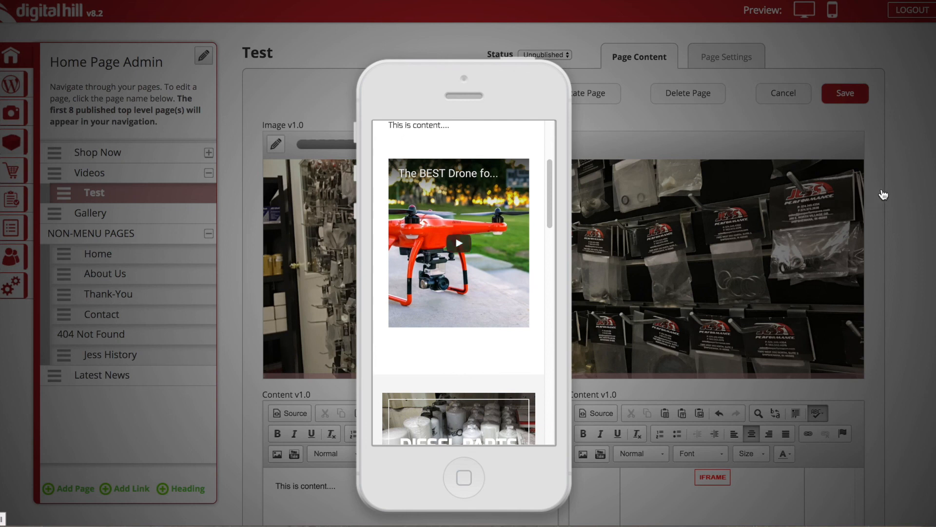
- Close the mobile preview and check the publish status options for the Test page
left_click(900, 186)
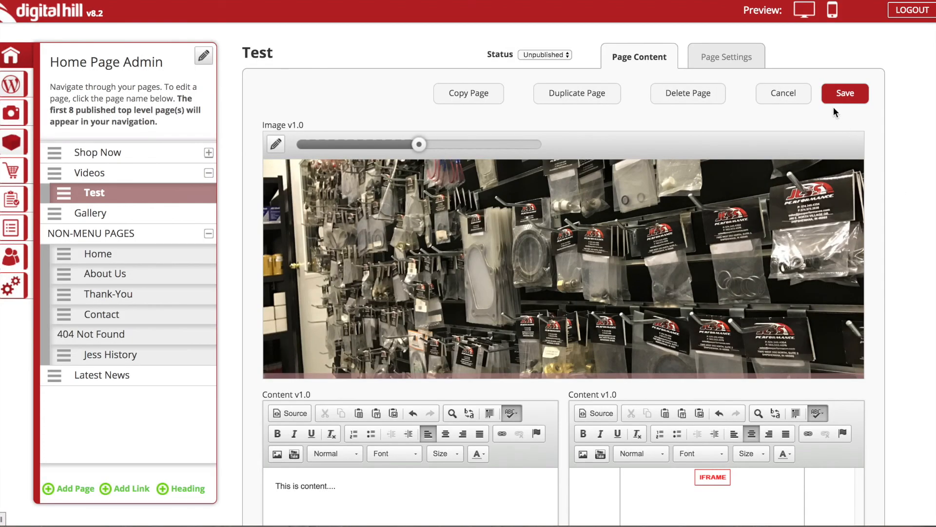
left_click(558, 54)
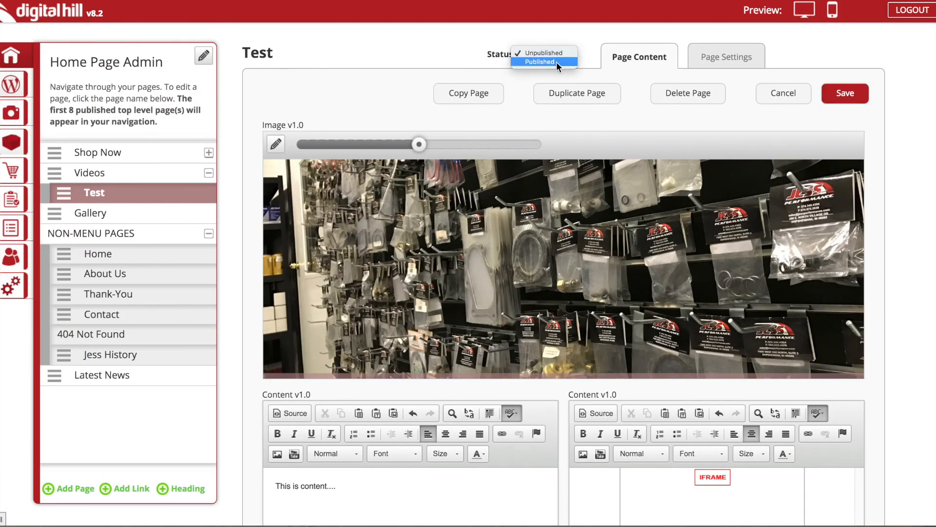
left_click(880, 56)
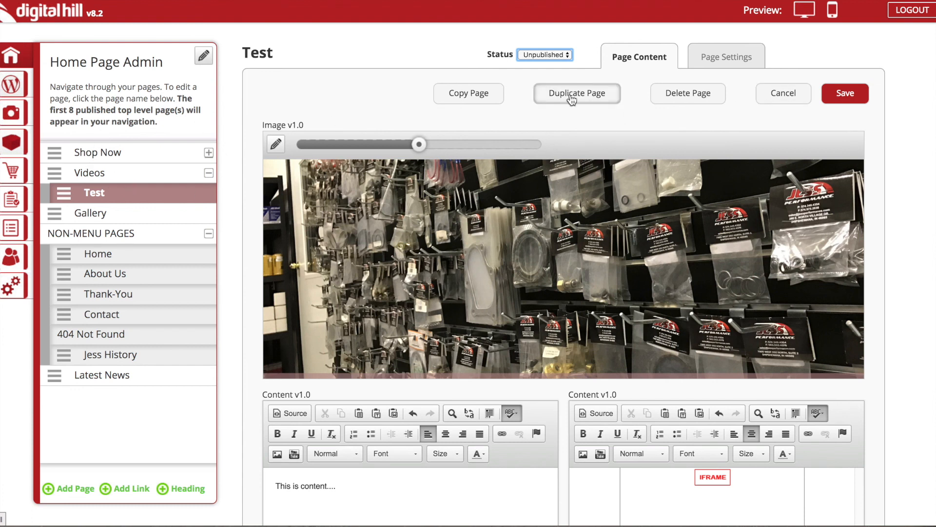
- Delete the Test page located under Videos
left_click(656, 97)
left_click(432, 308)
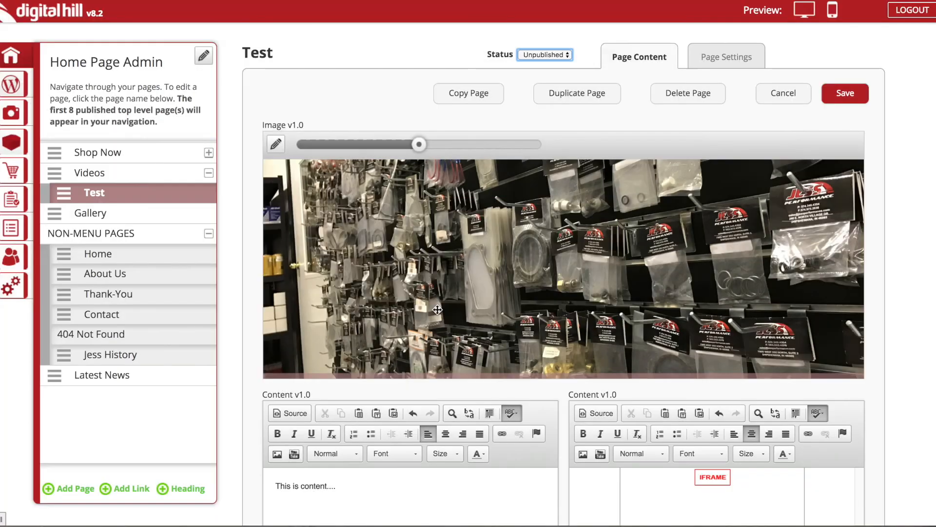
- Add a navigation link named "Test" with shop-now as its destination
left_click(129, 489)
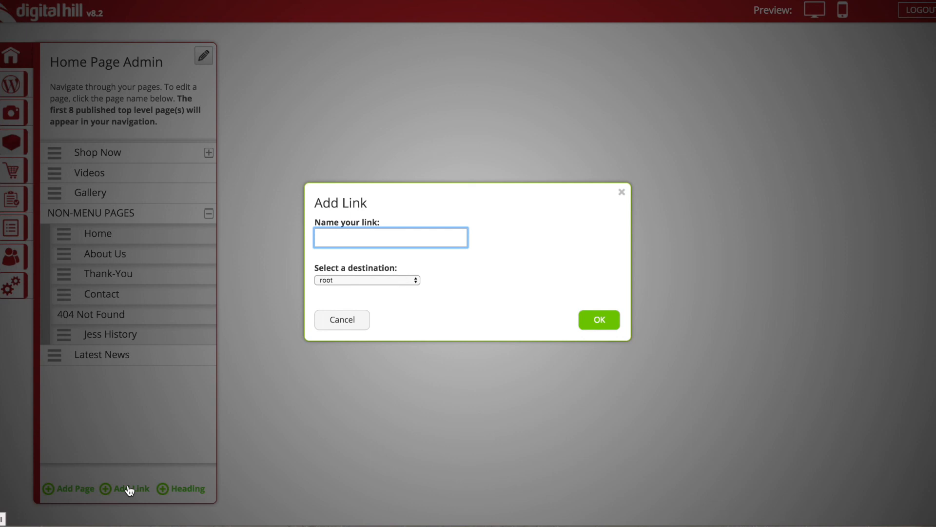
type("Test")
left_click(360, 280)
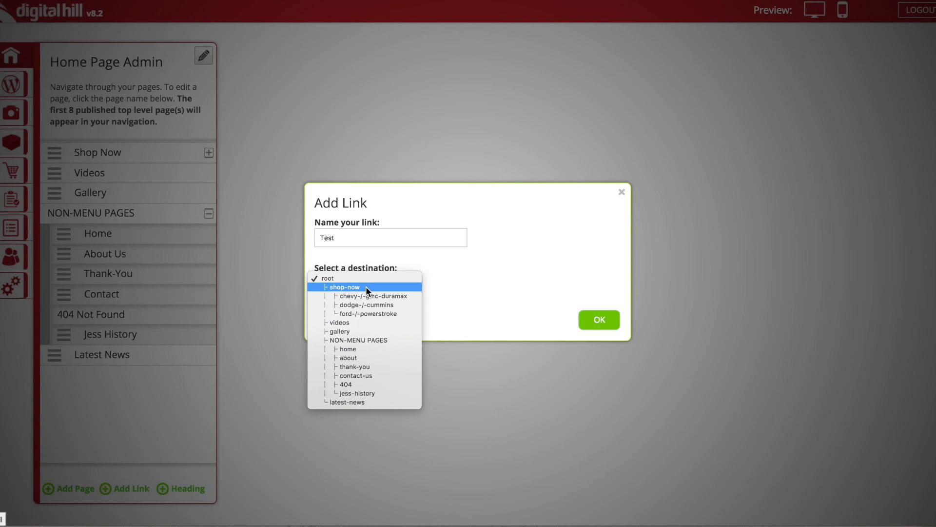
left_click(369, 288)
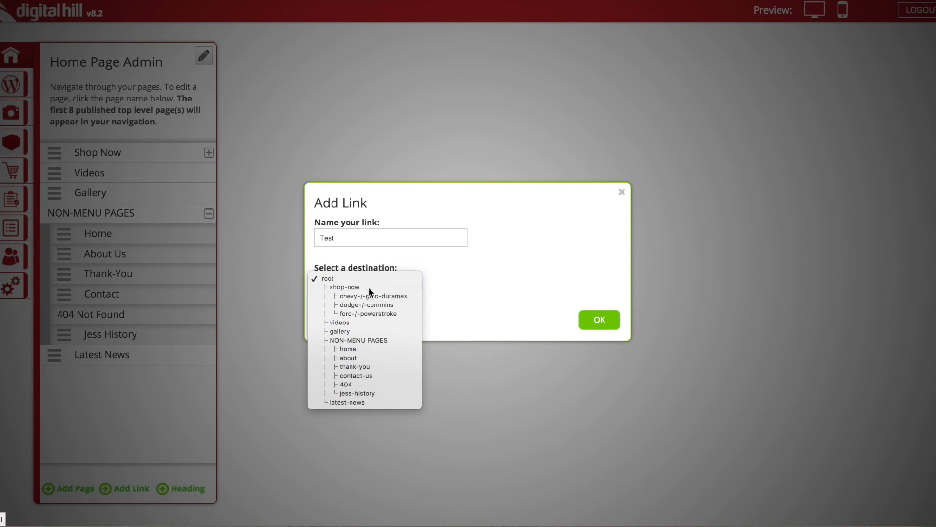
left_click(601, 320)
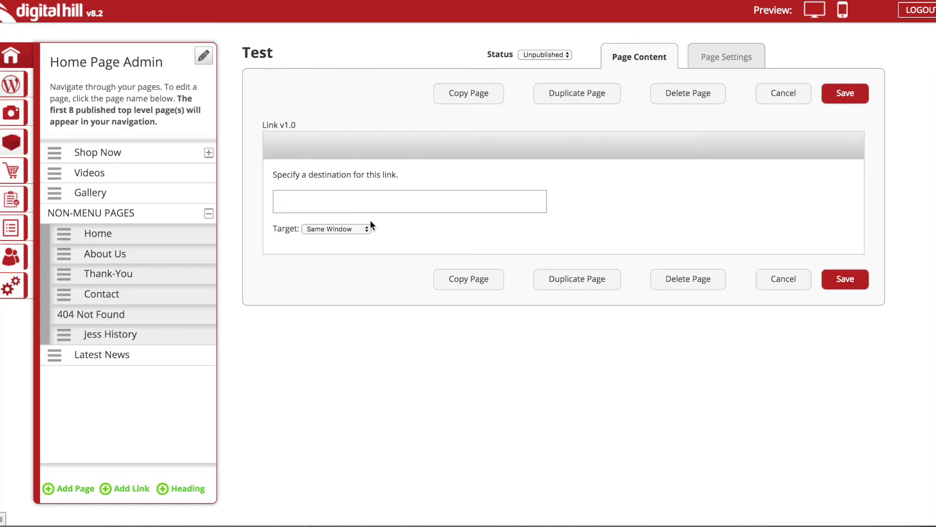
left_click(348, 206)
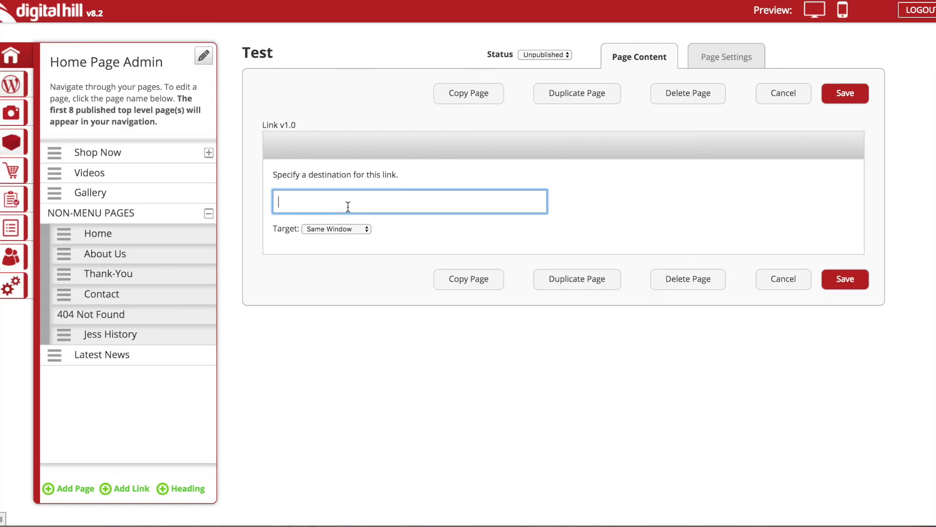
type("www.facebook.com")
left_click(343, 228)
left_click(341, 236)
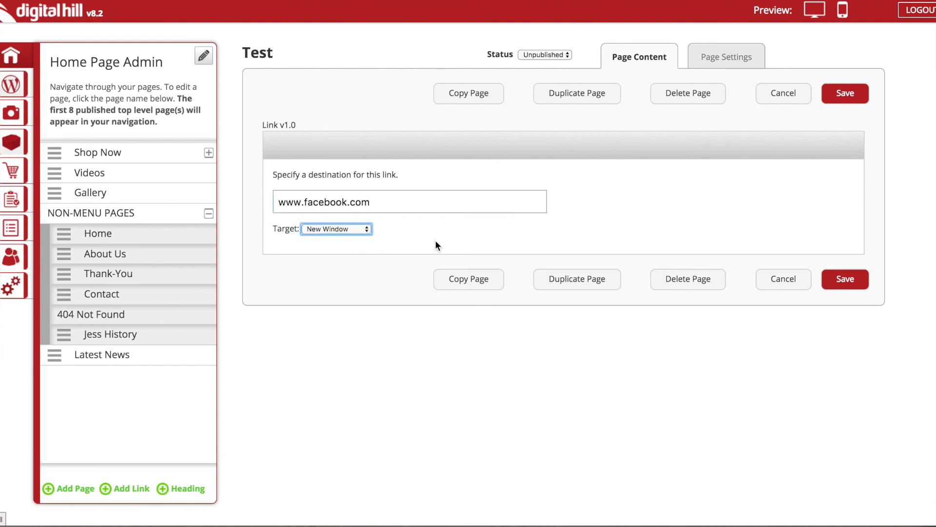
left_click(557, 54)
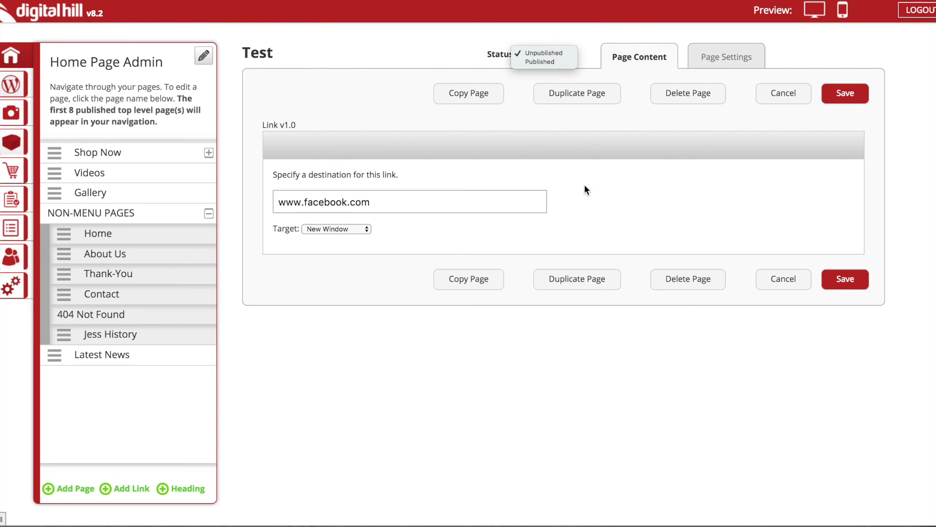
left_click(393, 203)
triple_click(393, 203)
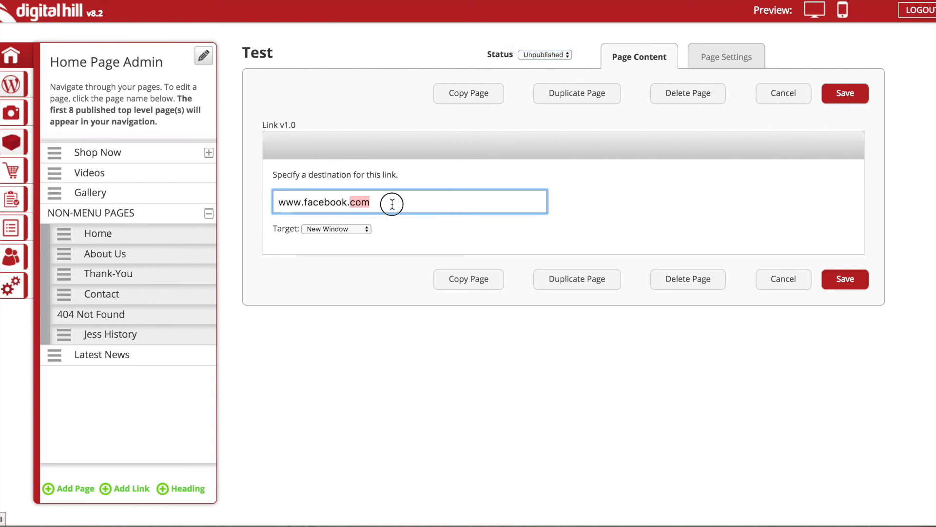
- Open the Chevy / GMC Duramax link under Shop Now and examine its destination address and target options
left_click(209, 153)
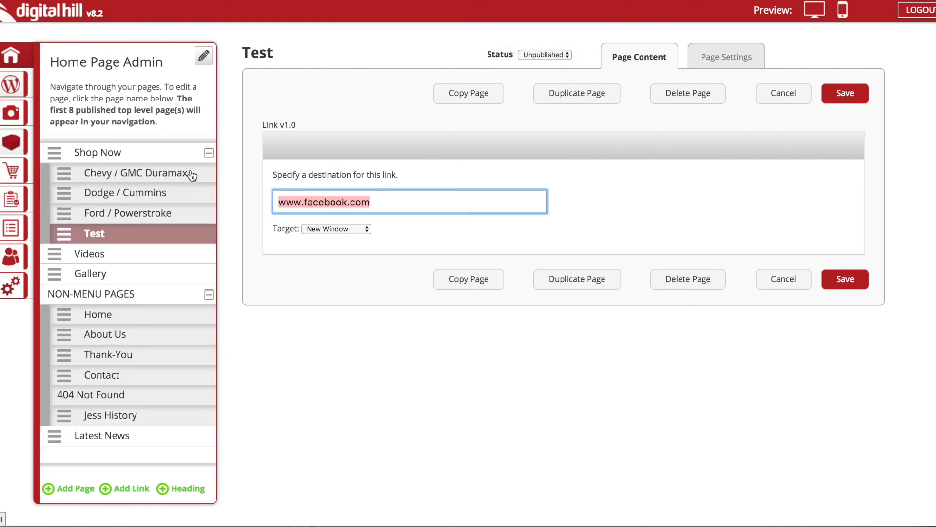
left_click(190, 174)
left_click_drag(540, 202, 247, 196)
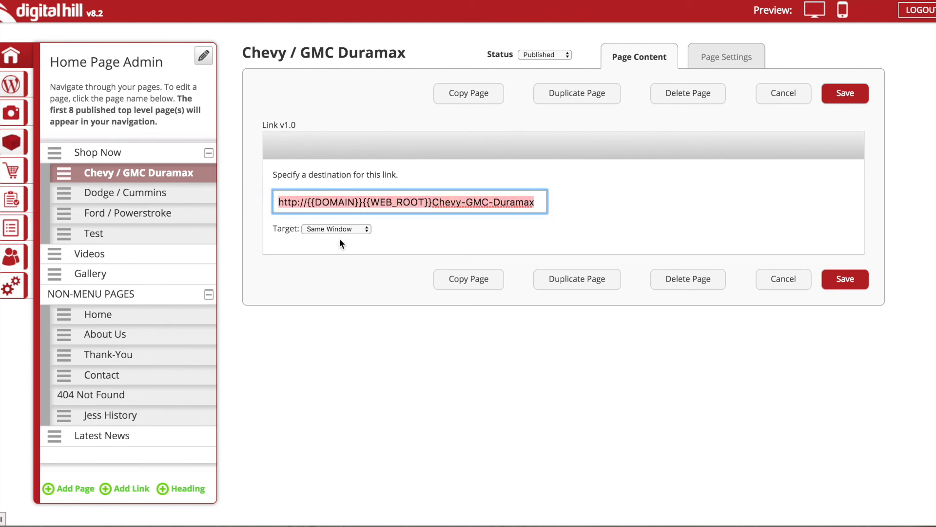
left_click(329, 229)
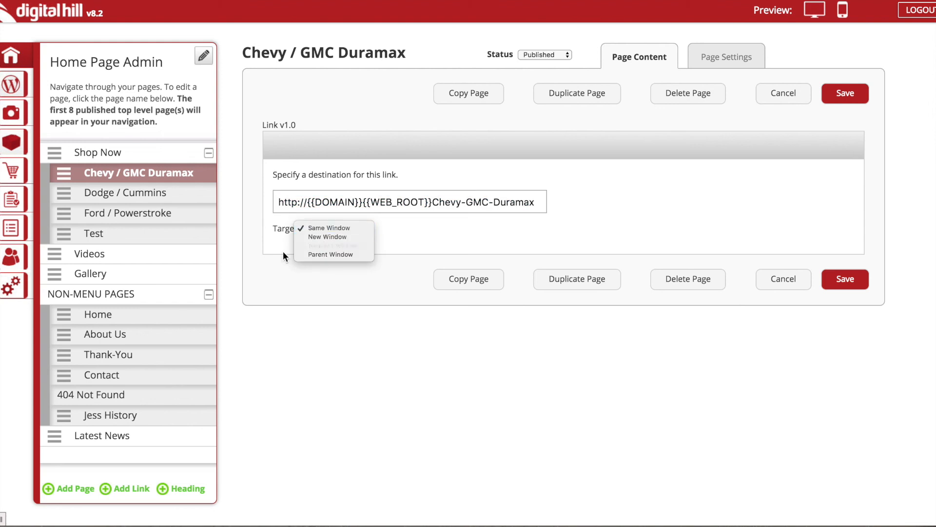
left_click(121, 239)
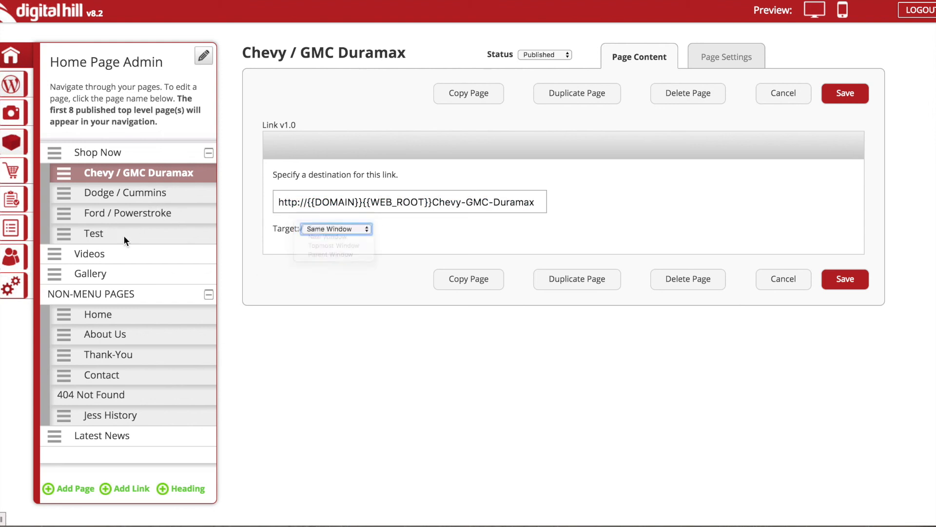
- Delete the Test link under Shop Now
left_click(124, 235)
left_click(688, 93)
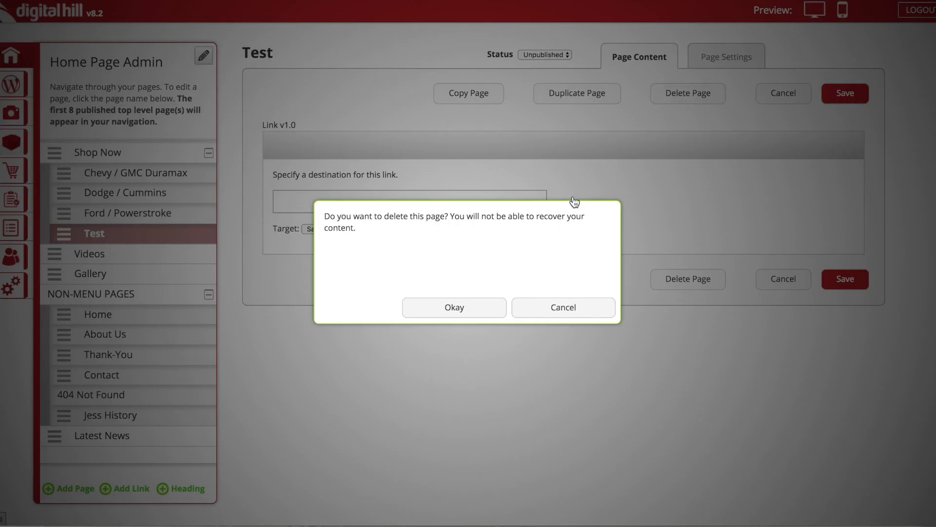
left_click(463, 308)
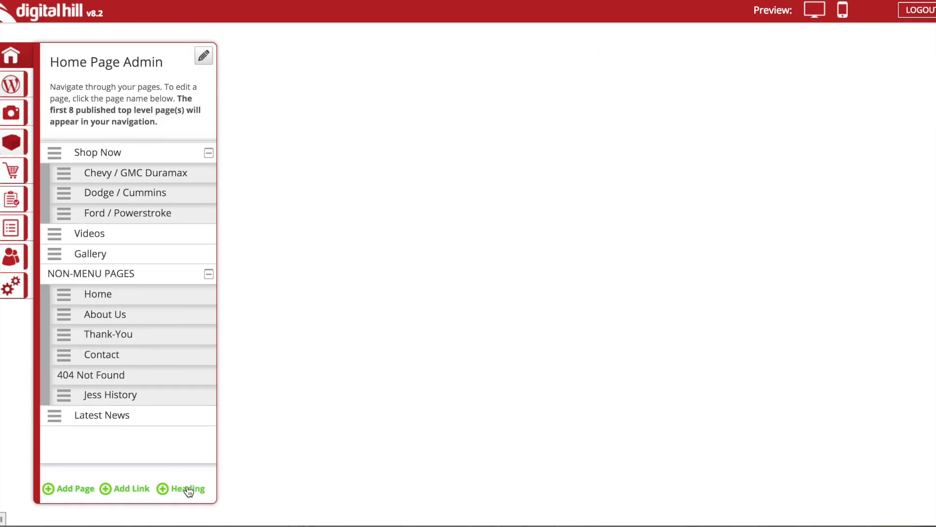
- Dismiss the new heading form and inspect the Shop Now entry in the live website's navigation
left_click(188, 489)
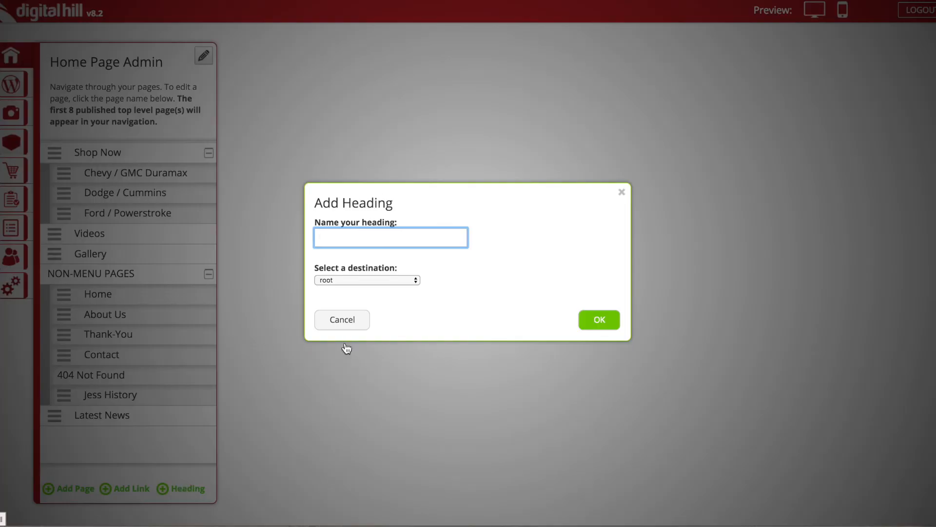
left_click(343, 318)
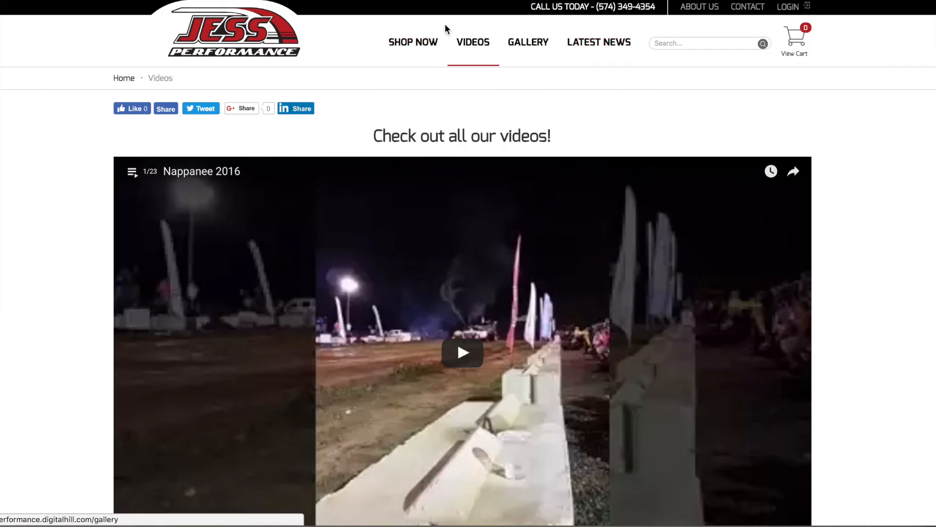
mouse_move(407, 44)
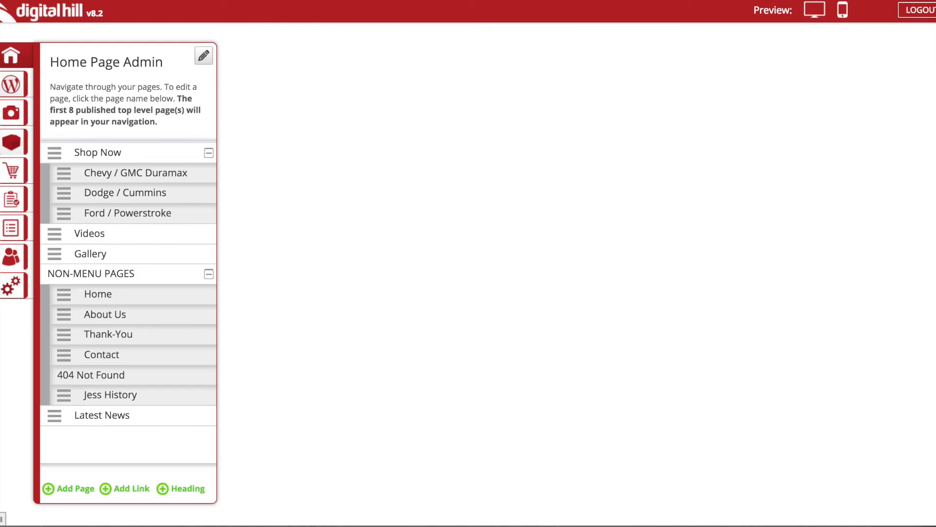
- Add a heading named "Test" at the root level of the navigation
left_click(173, 489)
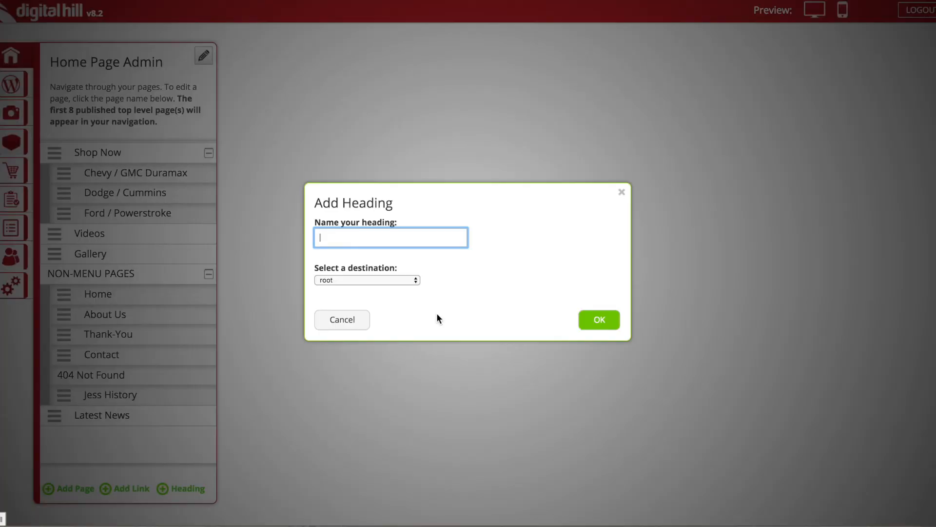
type("Test")
left_click(410, 280)
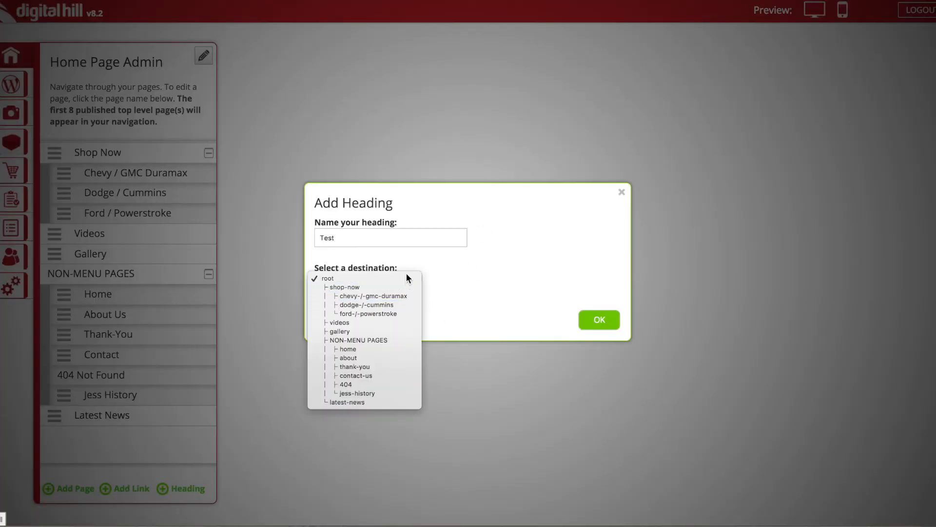
left_click(404, 278)
left_click(598, 319)
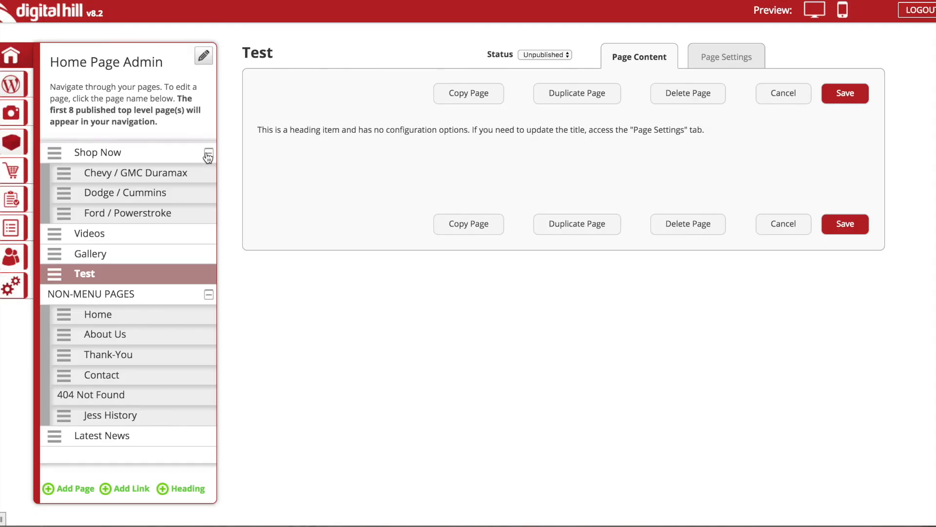
- Collapse the Shop Now subpages, set the Test heading's status to Published and save it
left_click(209, 153)
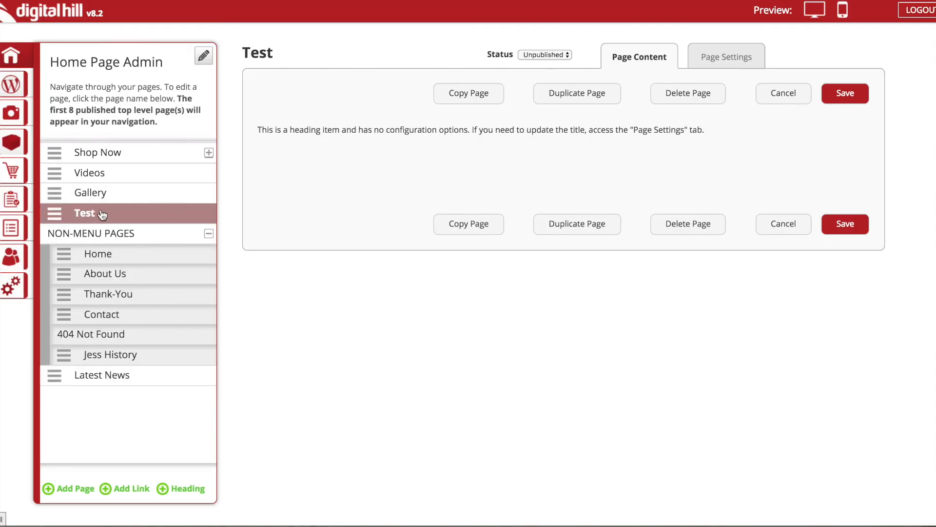
left_click(545, 54)
left_click(551, 66)
left_click(857, 104)
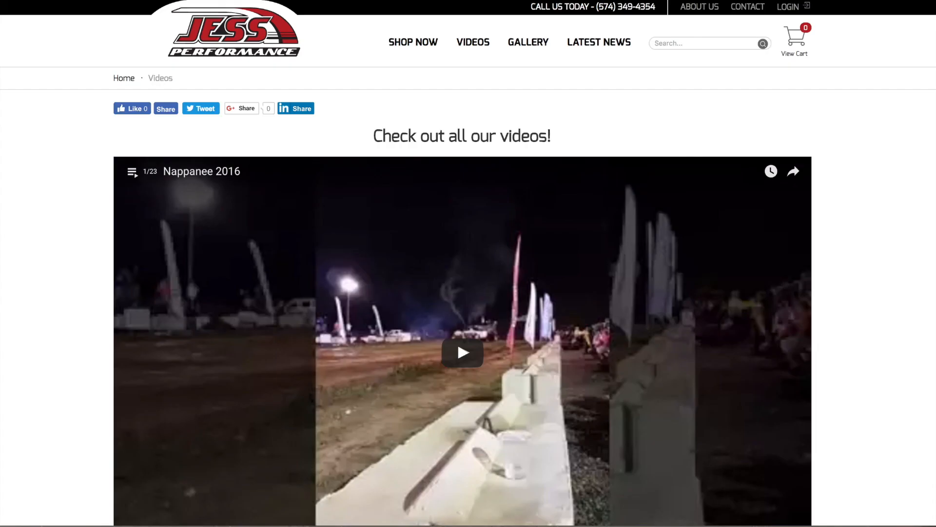
- Reload the live website and compare how the Shop Now page and the Test heading behave in the navigation
key("super+r")
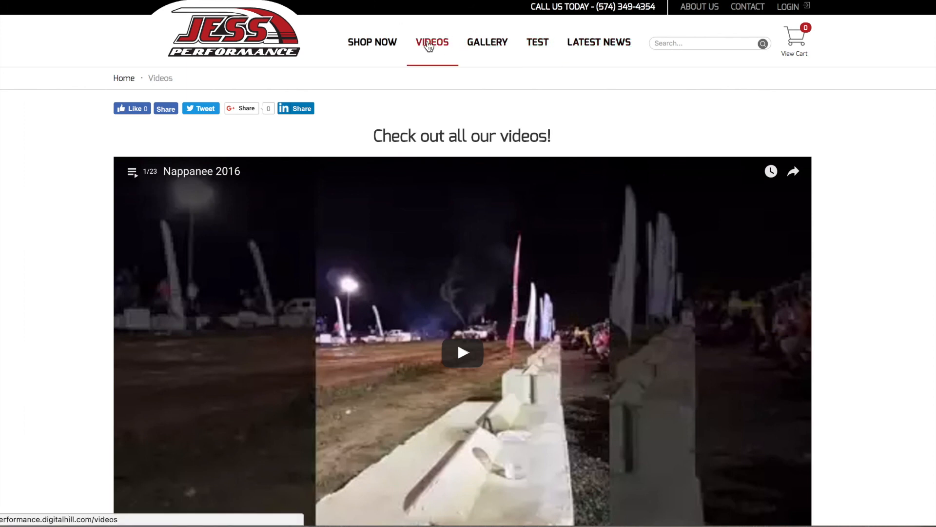
mouse_move(388, 49)
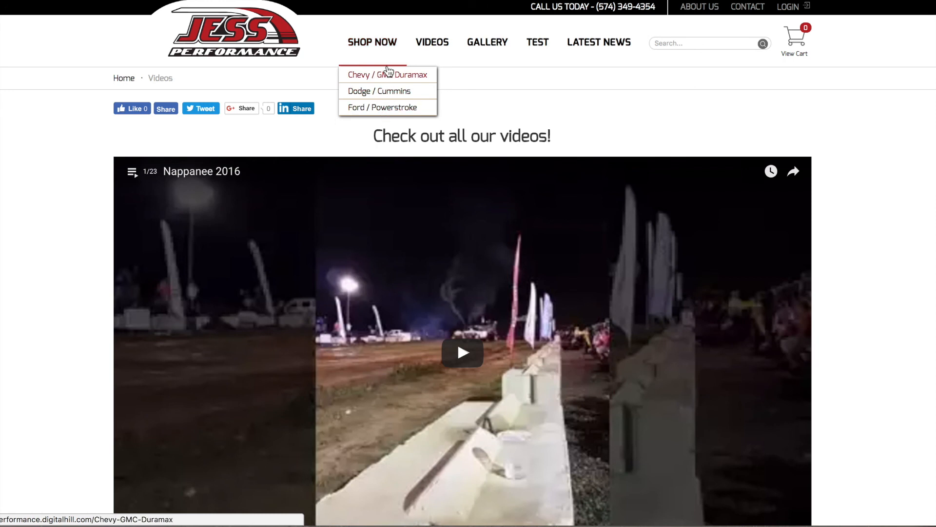
left_click(370, 43)
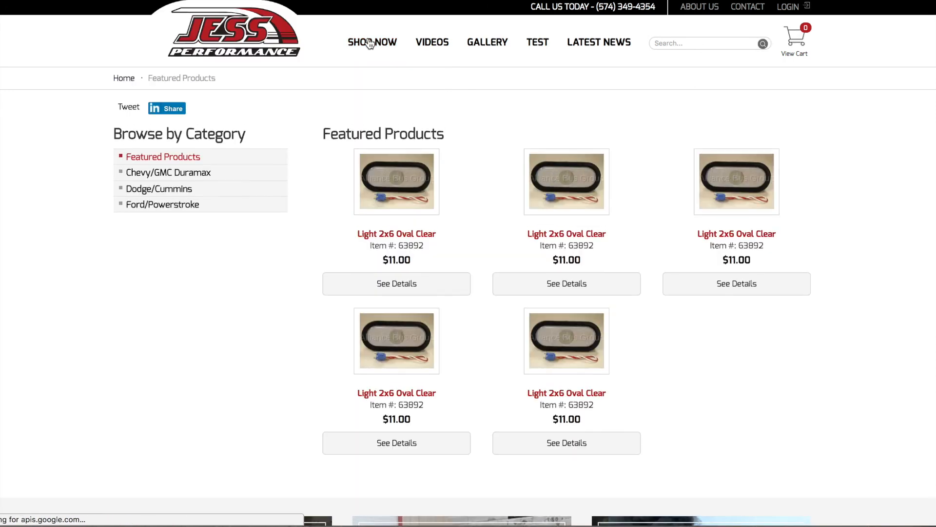
left_click(536, 44)
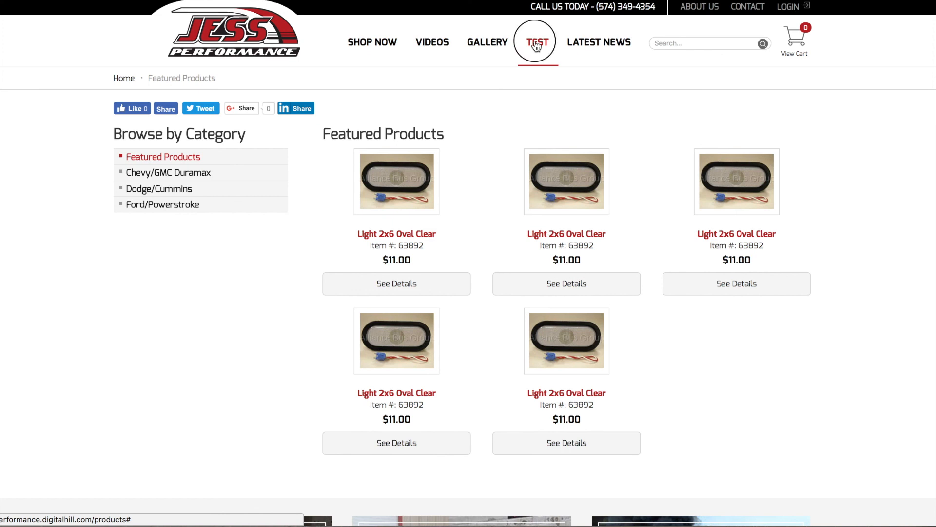
left_click(536, 44)
left_click(537, 44)
mouse_move(371, 44)
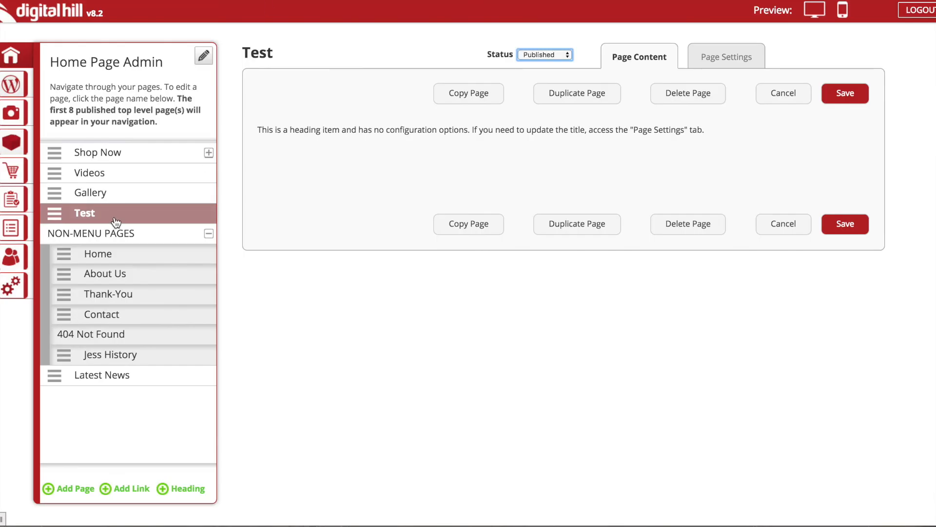
- Return to the page admin and remove the Test heading from the navigation
left_click(782, 93)
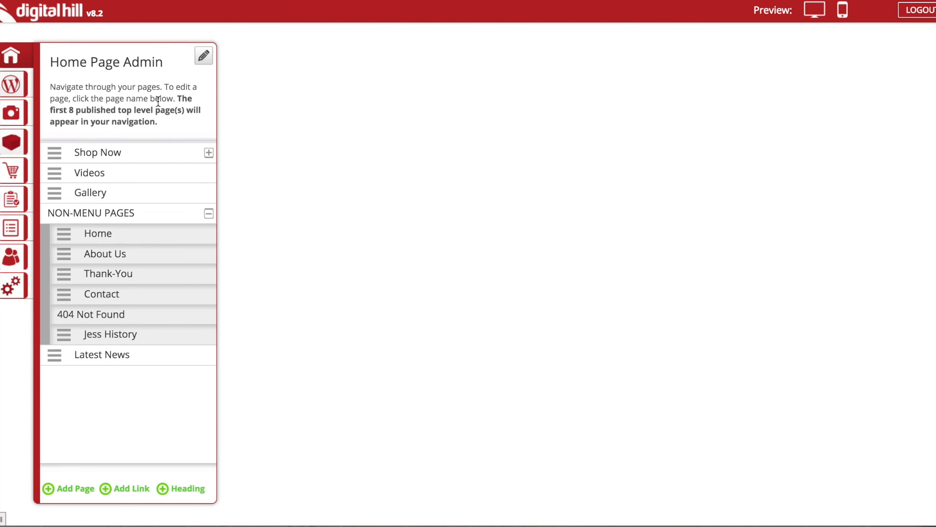
- Open the WordPress blog admin and look over the Posts options
left_click(10, 82)
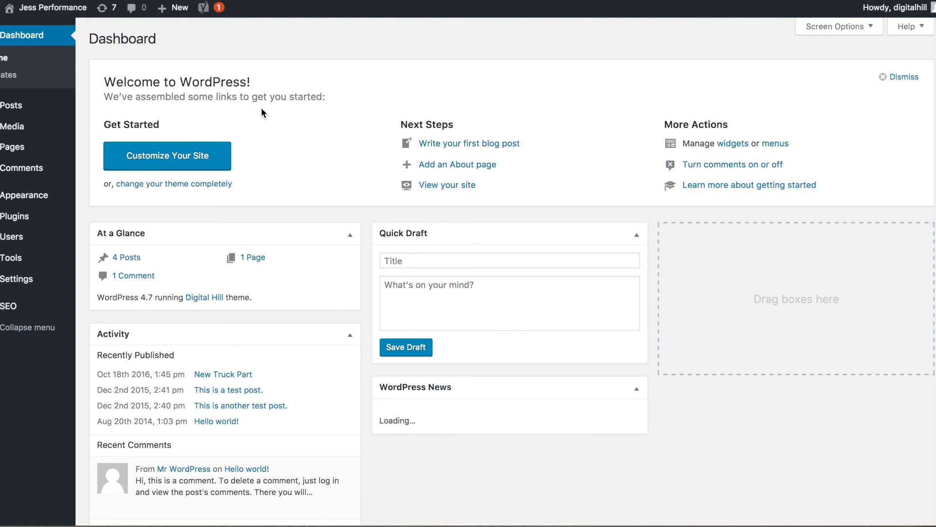
mouse_move(25, 116)
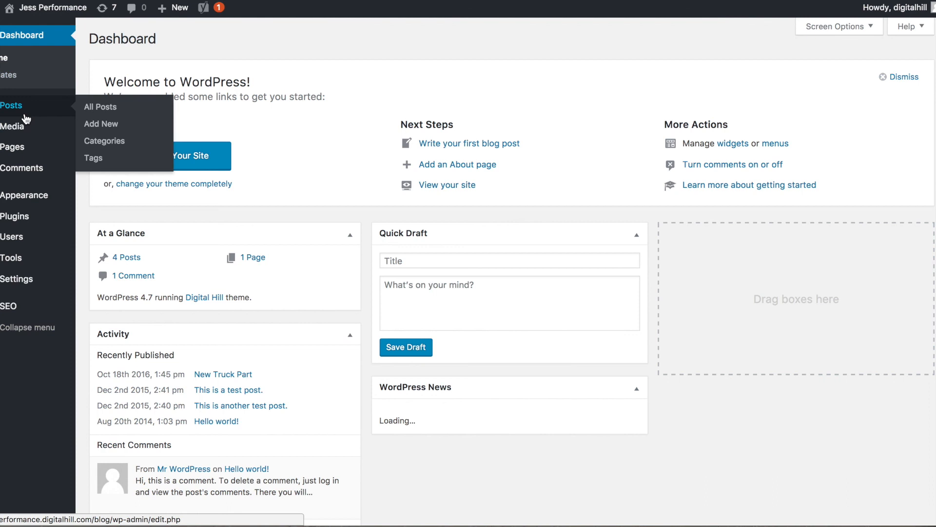
left_click(25, 117)
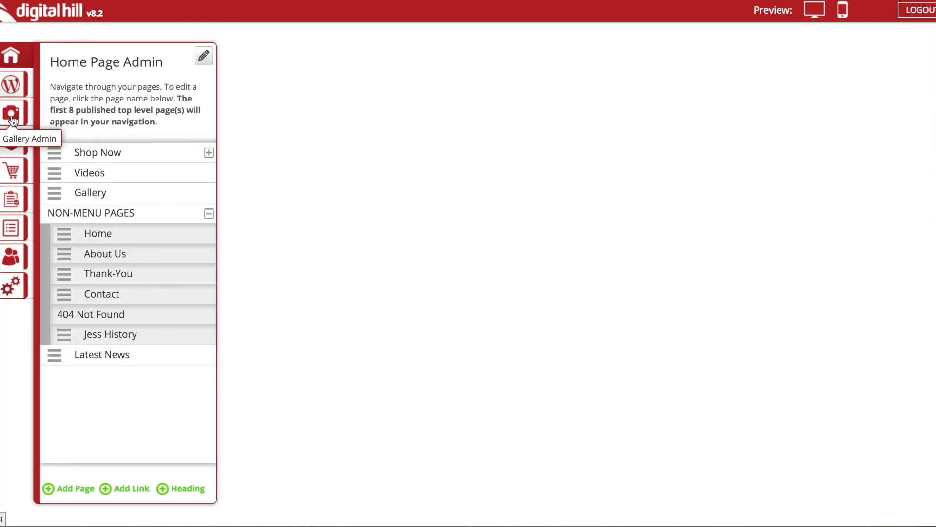
- Open the Gallery Admin and review the visibility, name, description and image settings of the Dodge Trucks gallery
left_click(12, 115)
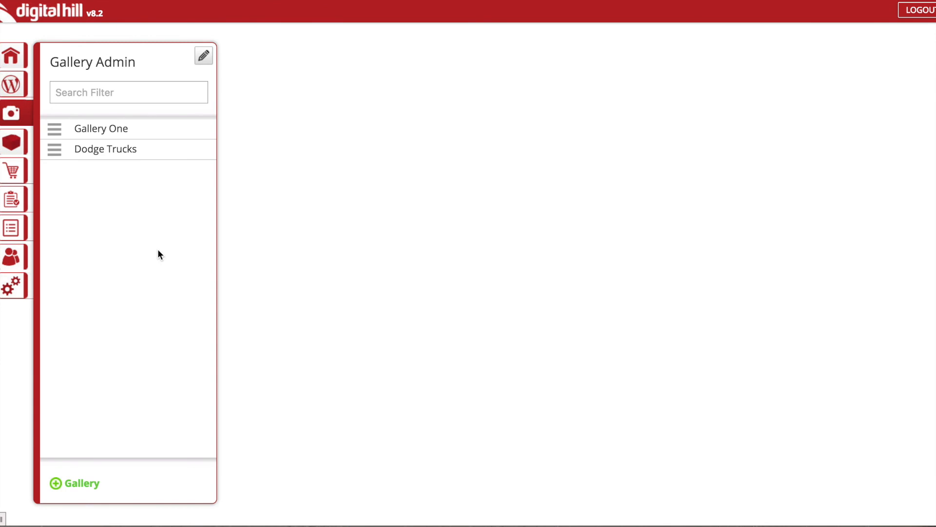
left_click(103, 130)
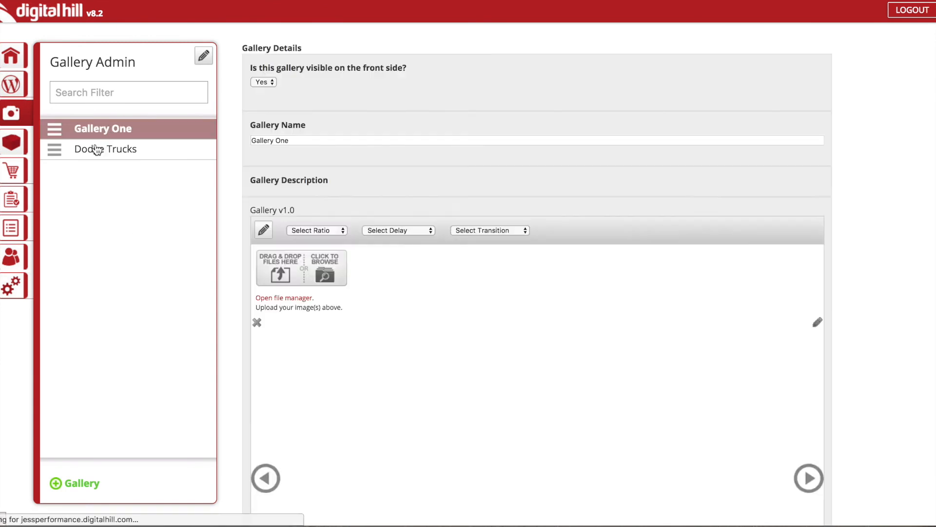
left_click(102, 150)
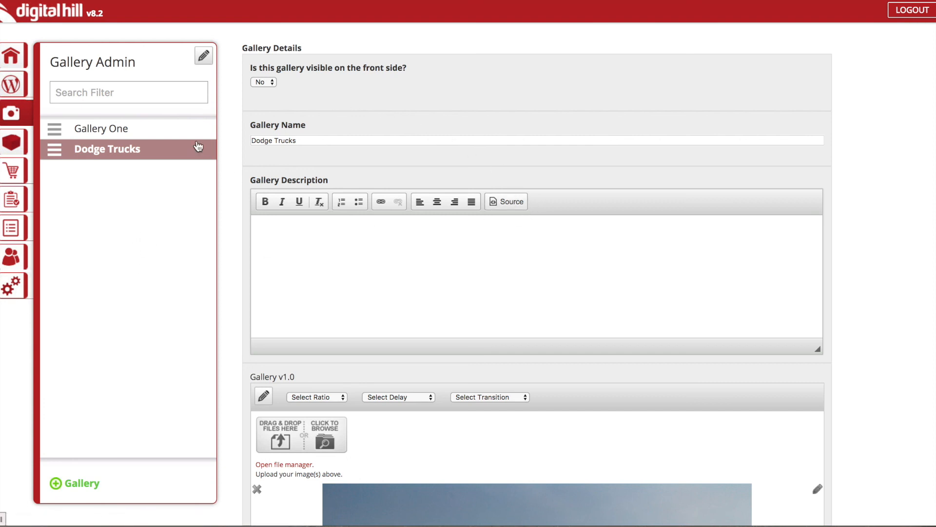
left_click(252, 68)
left_click_drag(252, 67, 463, 70)
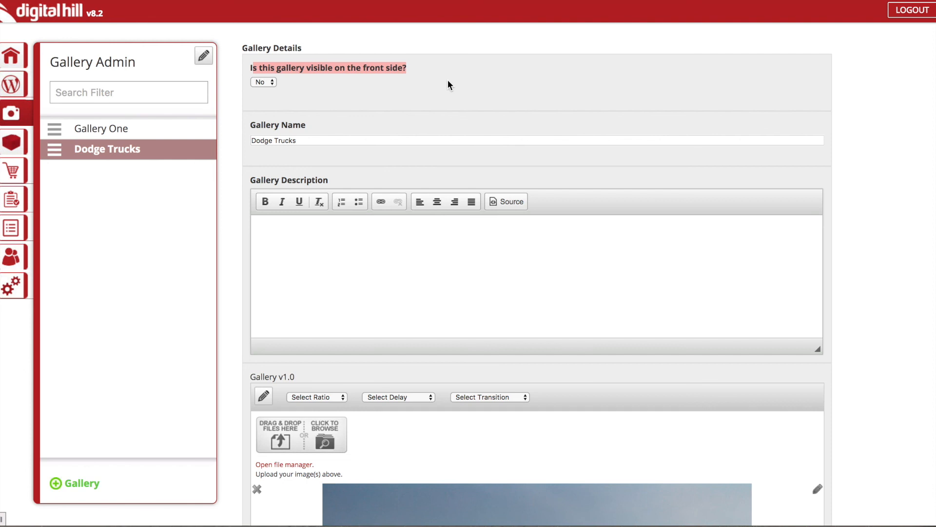
left_click(268, 82)
left_click_drag(318, 142, 252, 140)
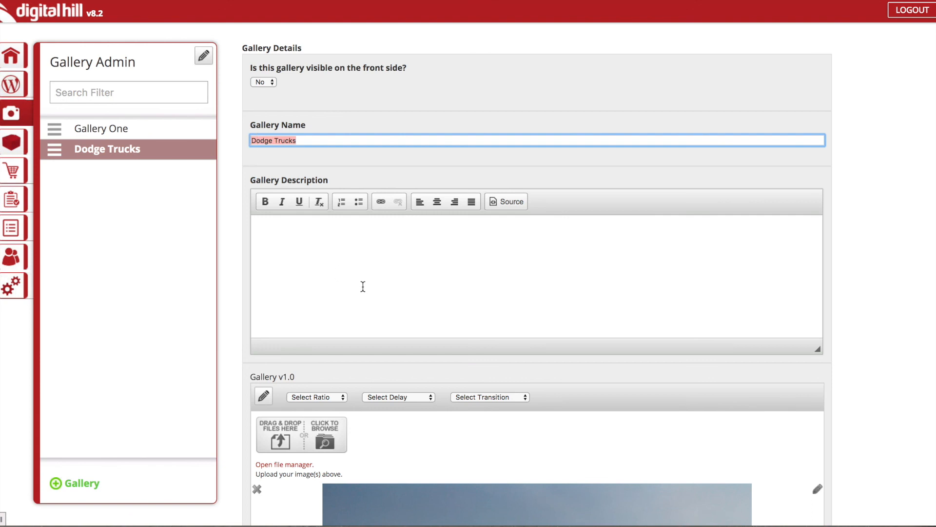
left_click(336, 257)
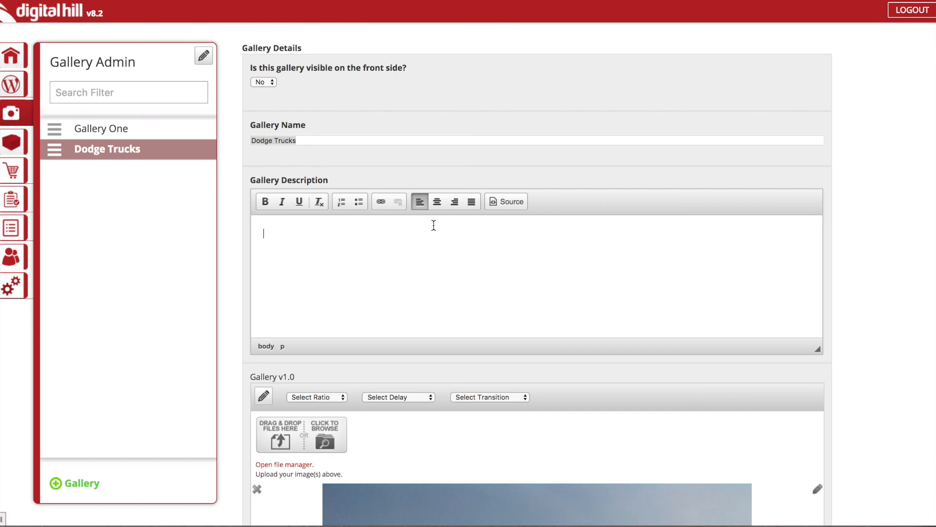
scroll(477, 238, "down", 6)
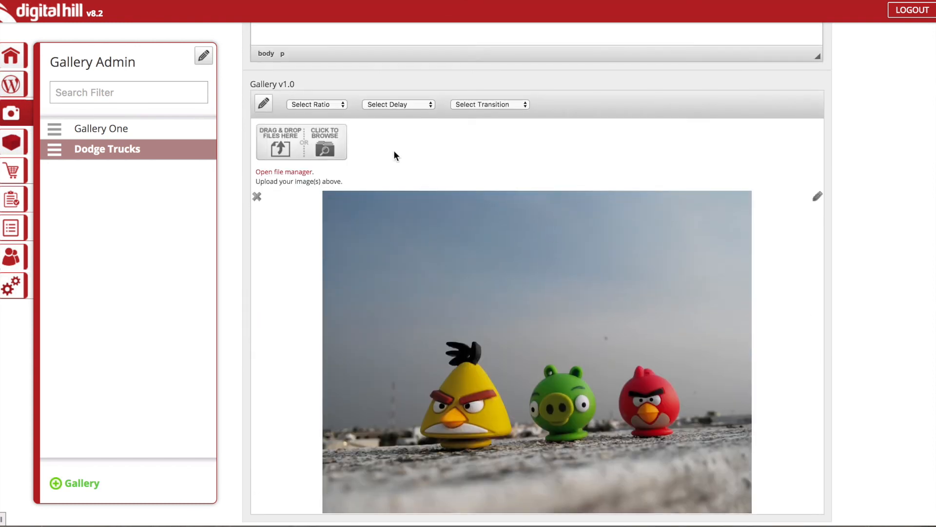
scroll(722, 334, "down", 1)
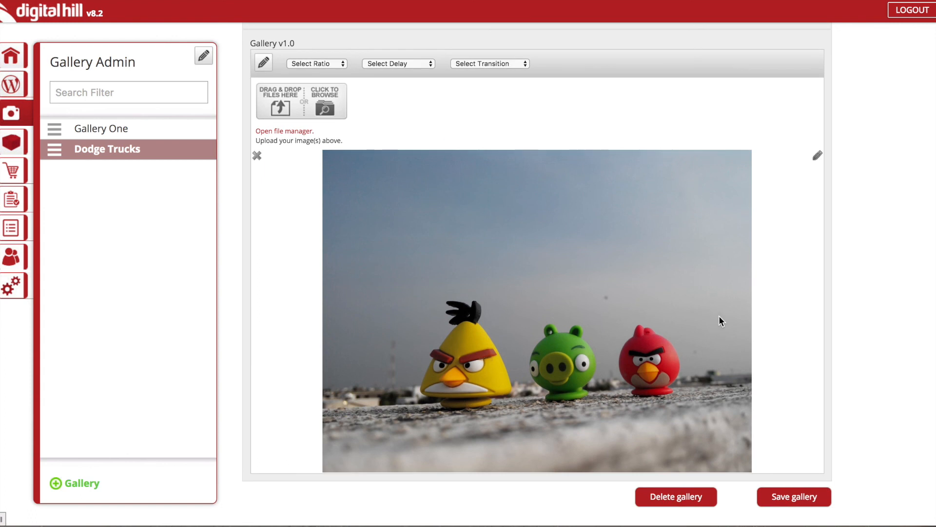
- Browse the images in Gallery One and look over its image order and social sharing options
left_click(88, 128)
scroll(562, 323, "down", 3)
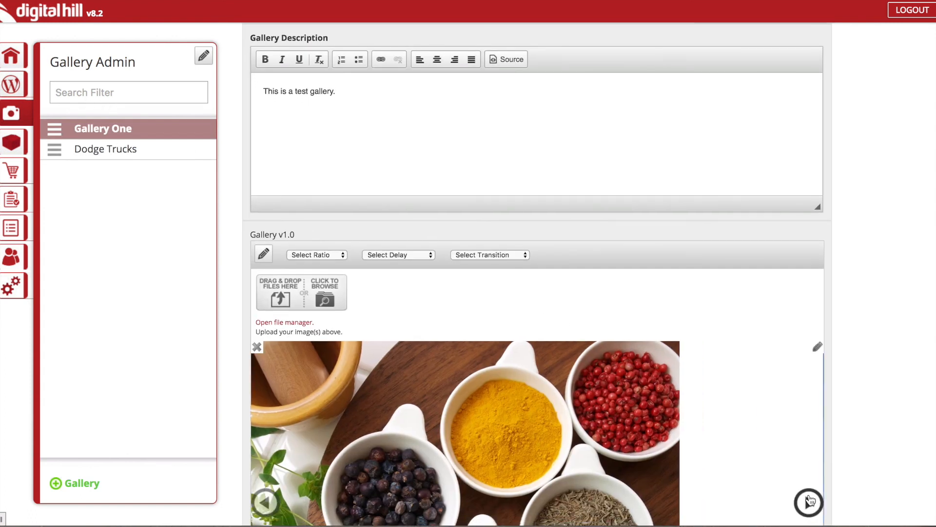
scroll(748, 405, "down", 5)
left_click(808, 301)
left_click(809, 302)
left_click(809, 304)
scroll(496, 150, "up", 3)
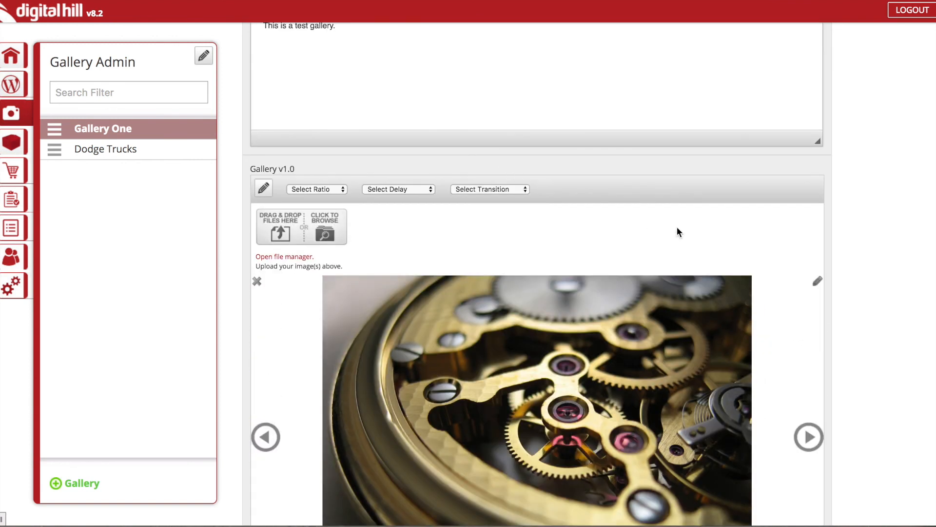
scroll(835, 320, "up", 2)
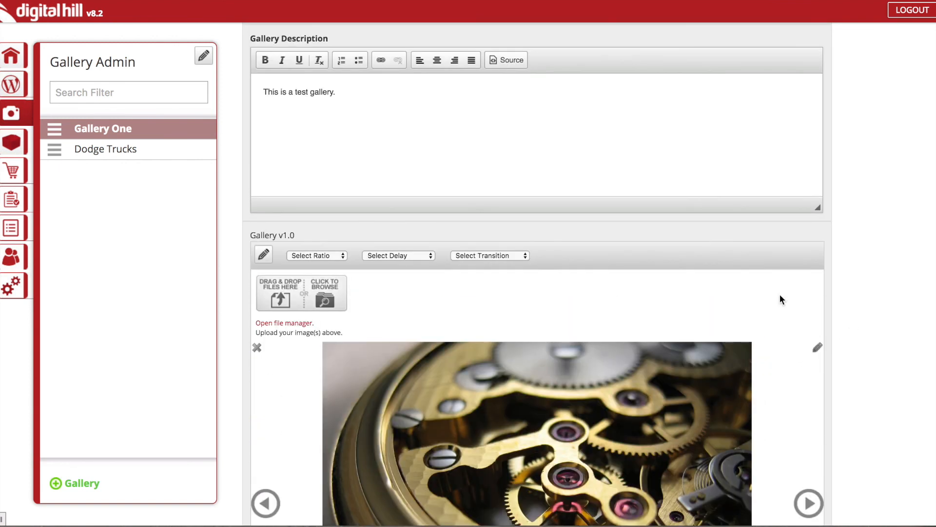
left_click(263, 253)
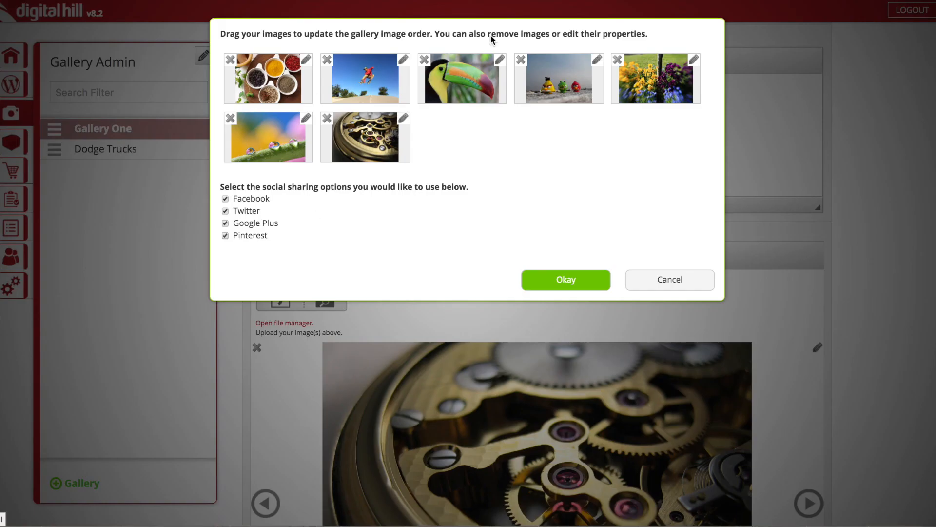
left_click(557, 281)
- Add a new gallery named test
left_click(124, 156)
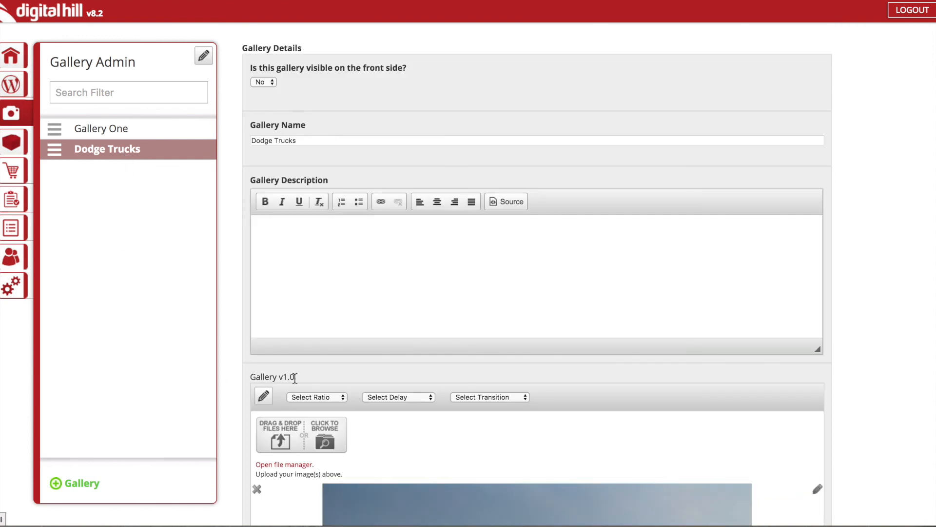
scroll(427, 322, "down", 3)
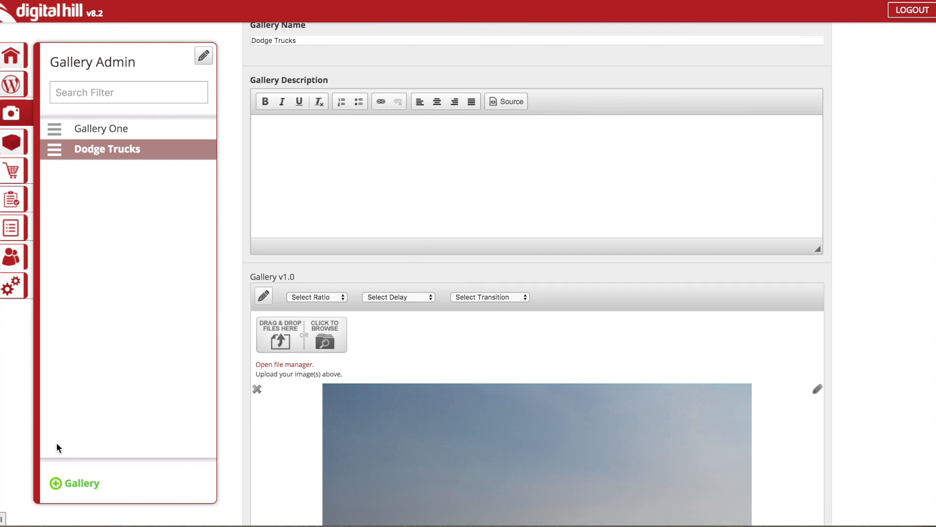
left_click(77, 483)
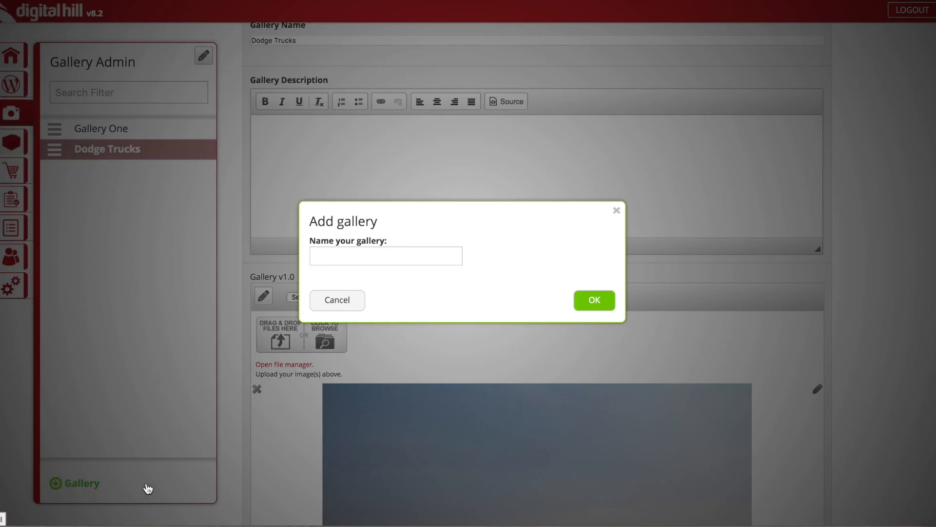
left_click(362, 262)
type("test")
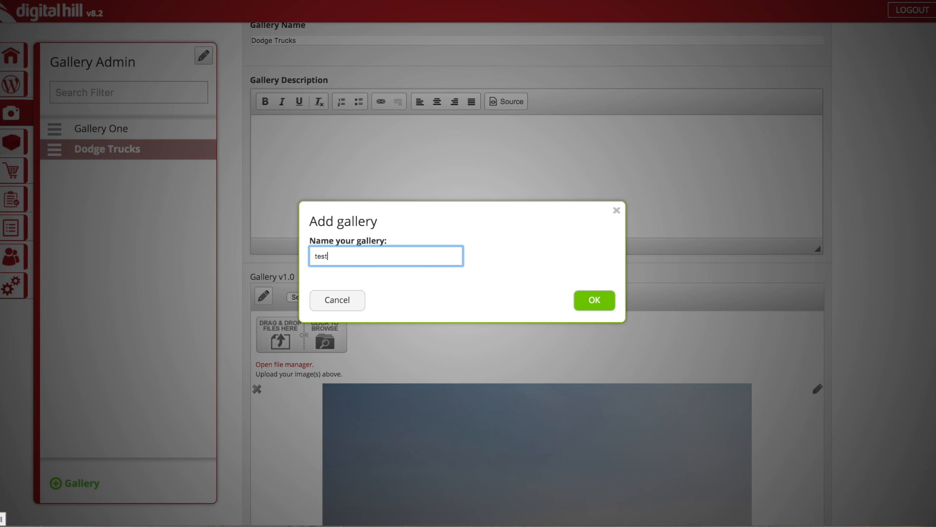
left_click(613, 300)
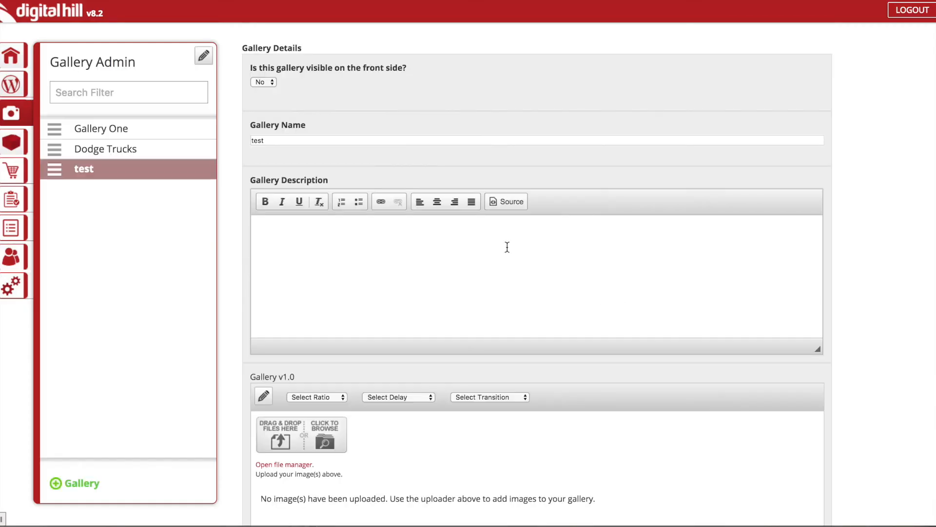
- Add the 1080 x 1080 image 75-5053_pic7.jpg from the file manager to the test gallery
left_click(278, 142)
left_click(277, 243)
scroll(293, 253, "down", 4)
left_click(294, 268)
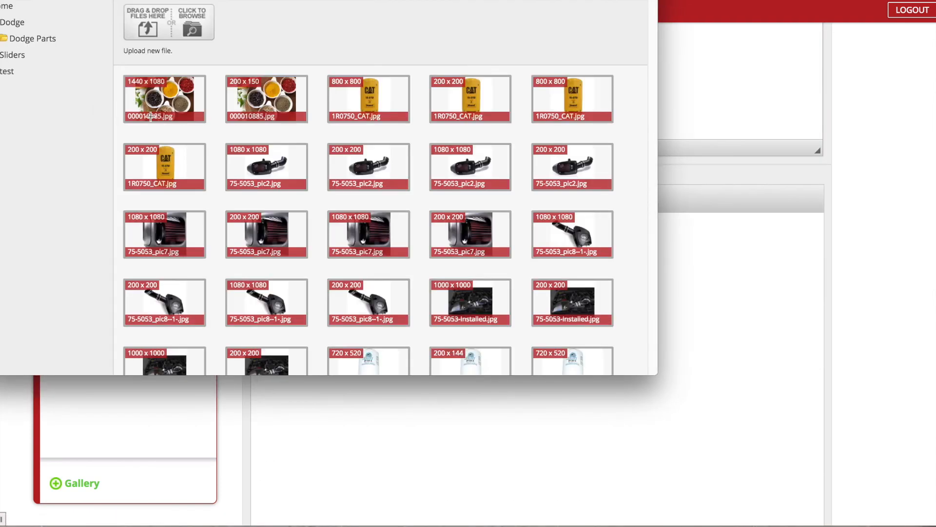
left_click(170, 226)
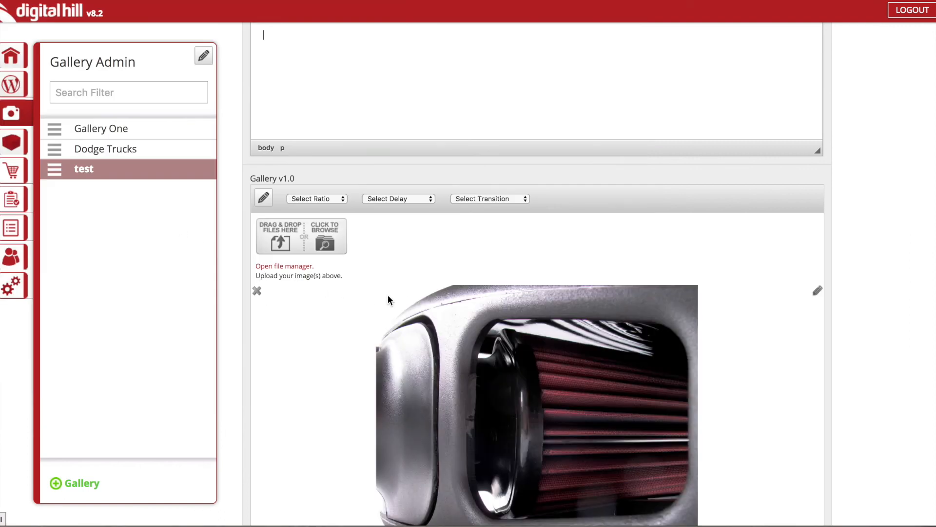
- Add the 1000 x 1000 image 75-5053-Installed.jpg from the file manager to the test gallery and save the gallery
left_click(290, 265)
scroll(292, 223, "down", 4)
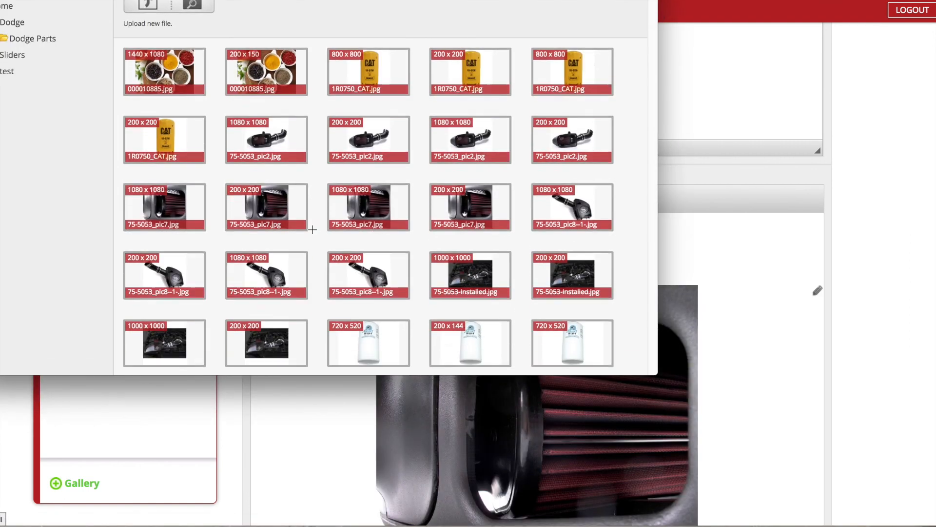
left_click(178, 264)
scroll(678, 351, "down", 3)
scroll(674, 386, "up", 7)
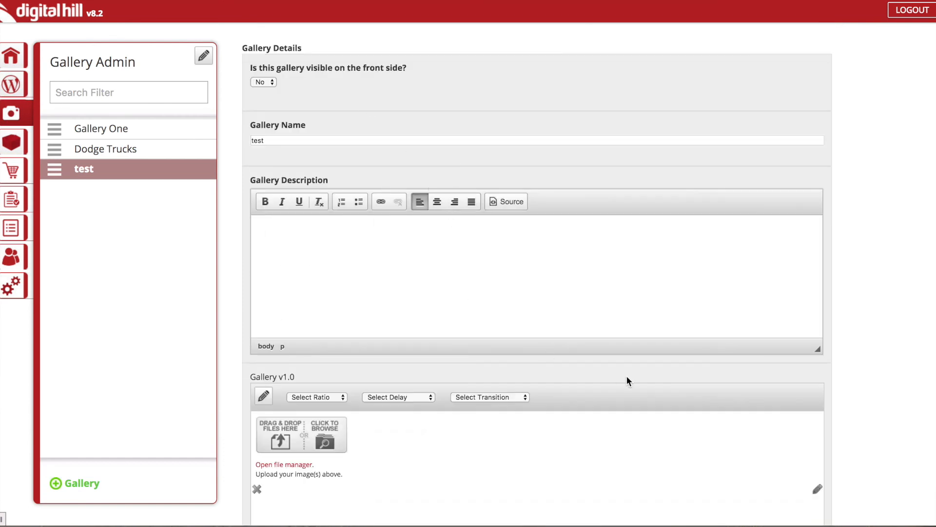
scroll(613, 376, "down", 5)
left_click(780, 485)
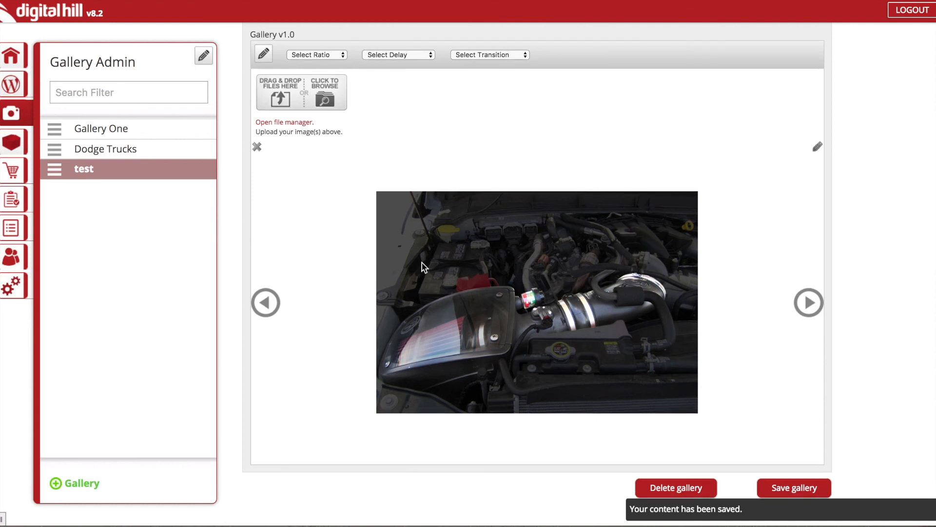
- Switch to the live website's Gallery page, browse its images and check which galleries can be selected
left_click(234, 1)
left_click(487, 42)
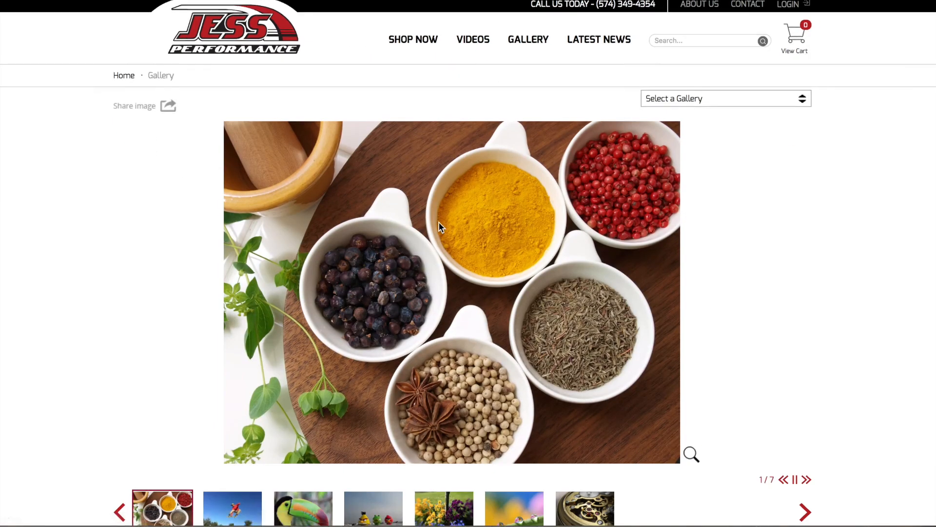
scroll(438, 227, "down", 1)
left_click(804, 474)
left_click(804, 474)
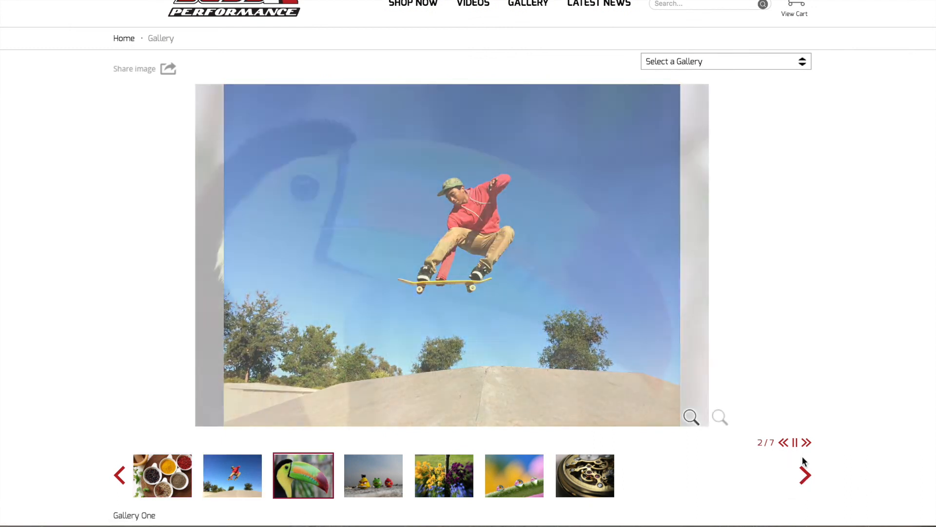
left_click(802, 62)
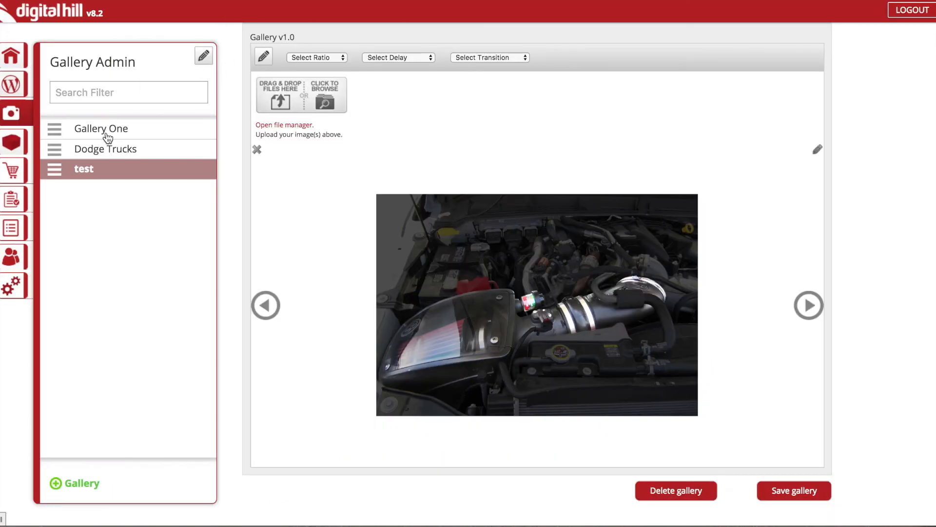
- Return to the Gallery Admin and nest the Dodge Trucks and test galleries under Gallery One
left_click(108, 133)
mouse_move(54, 150)
left_mouse_down()
mouse_move(73, 146)
mouse_move(68, 126)
left_mouse_up()
mouse_move(54, 168)
left_mouse_down()
mouse_move(75, 151)
mouse_move(67, 130)
mouse_move(113, 167)
left_mouse_up()
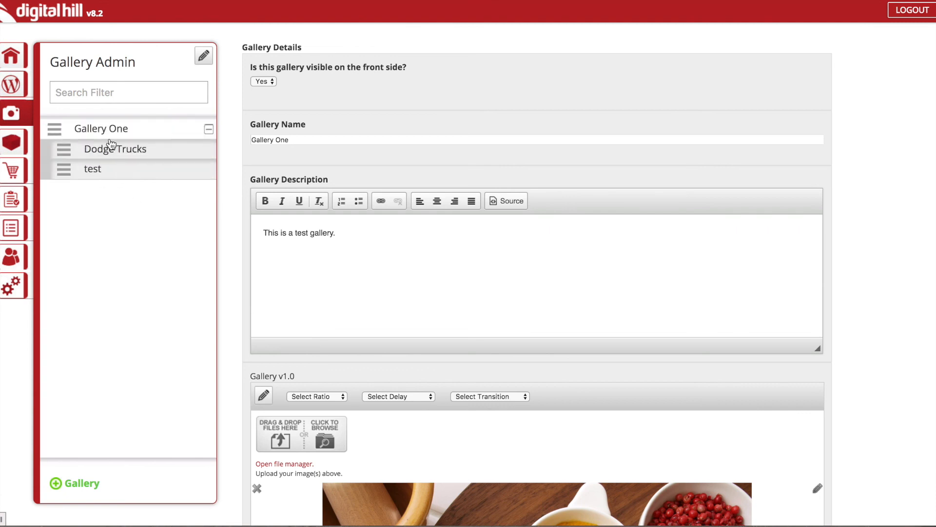
- Set the Dodge Trucks gallery's front-side visibility to Yes and save the gallery
left_click(188, 149)
left_click(266, 81)
left_click(268, 89)
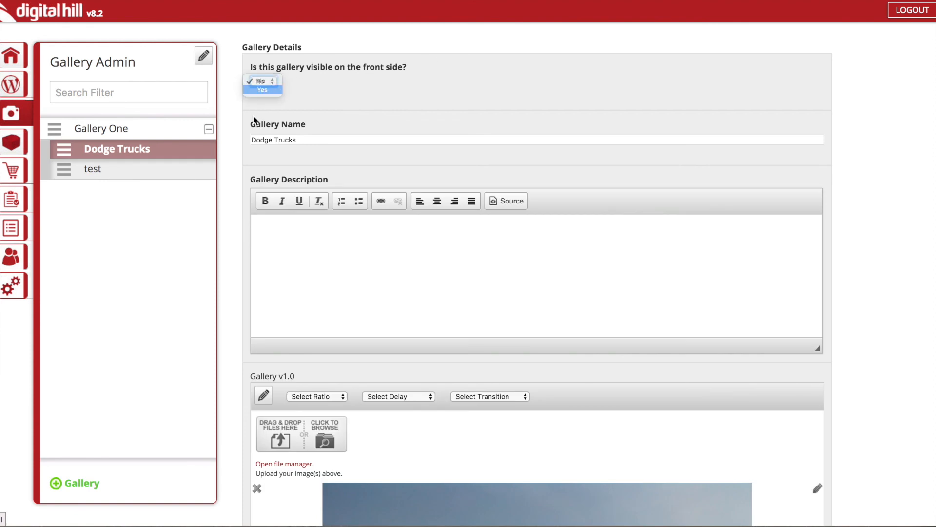
scroll(826, 332, "down", 7)
left_click(796, 485)
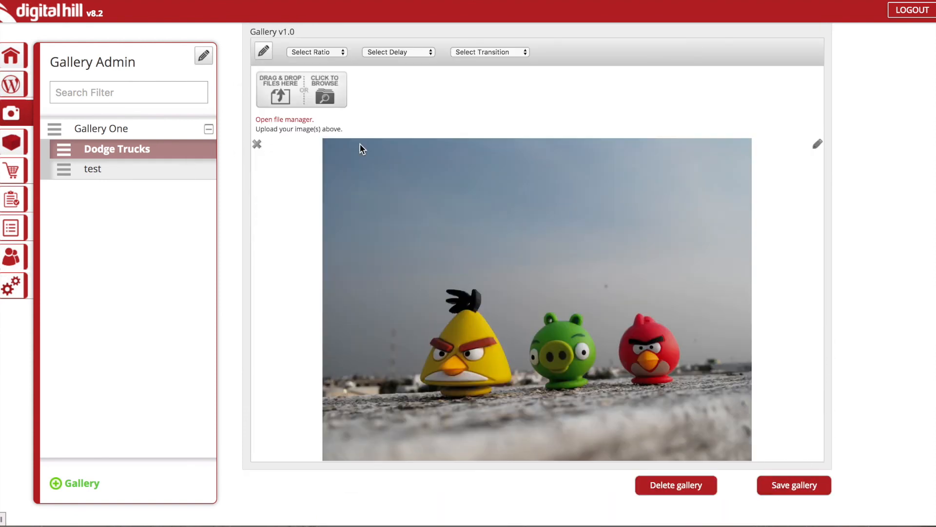
- Set the test gallery's front-side visibility to Yes and save the gallery
left_click(130, 171)
left_click(263, 91)
scroll(790, 381, "down", 7)
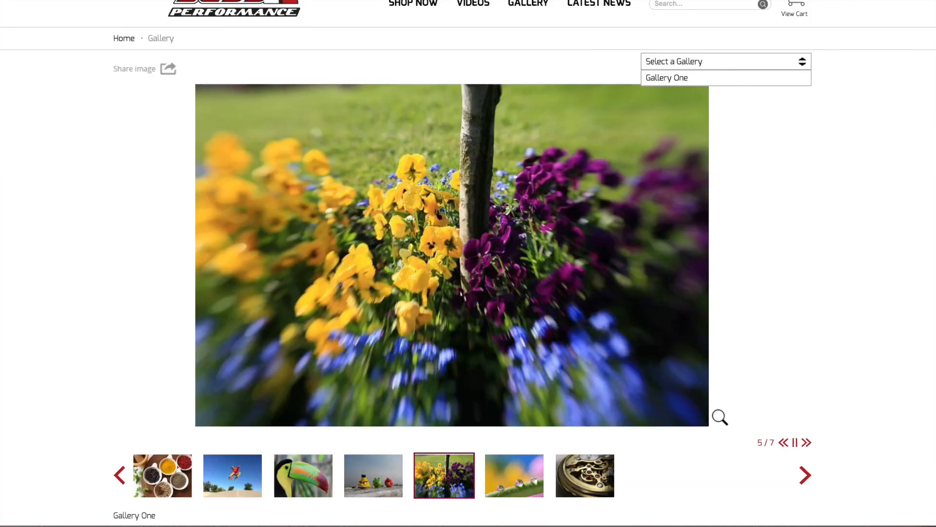
- Reload the live Gallery page, open the test gallery under Gallery One and view its second image and sharing options
key("super+r")
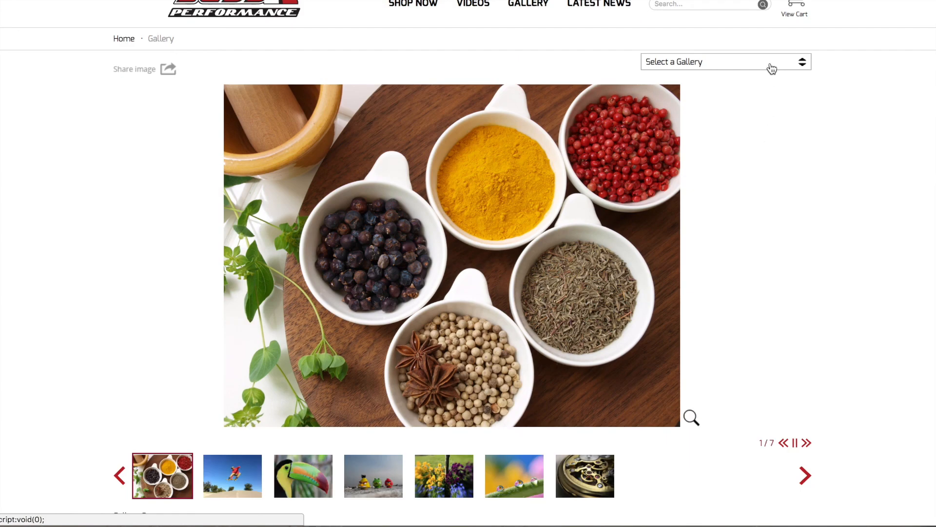
left_click(772, 65)
left_click(797, 79)
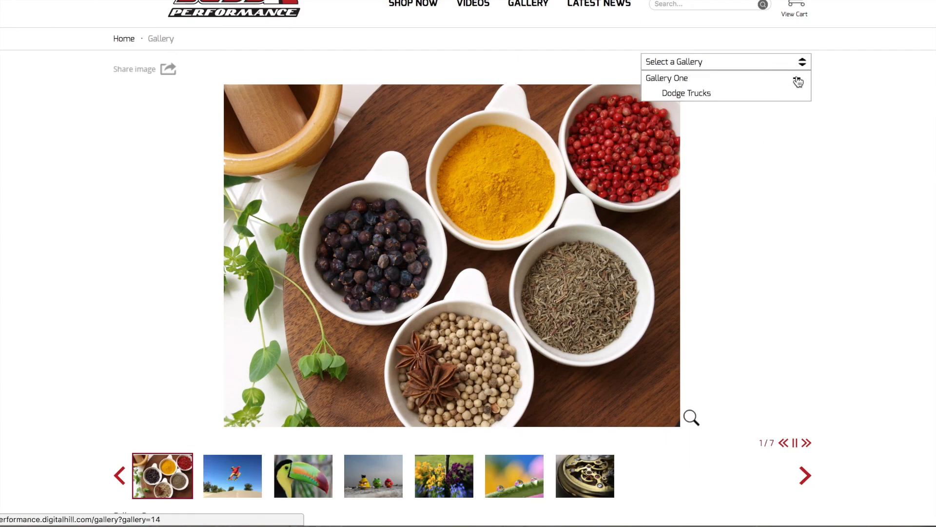
left_click(673, 109)
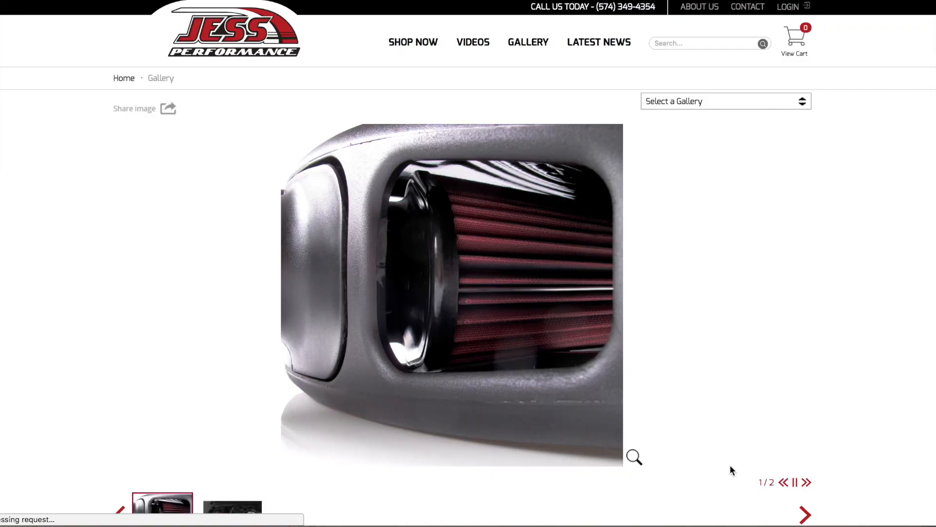
left_click(805, 515)
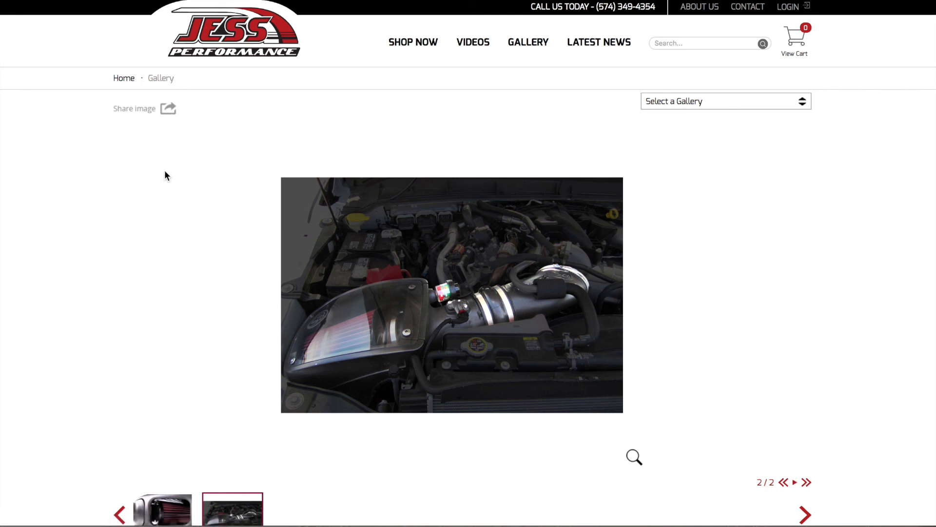
left_click(170, 109)
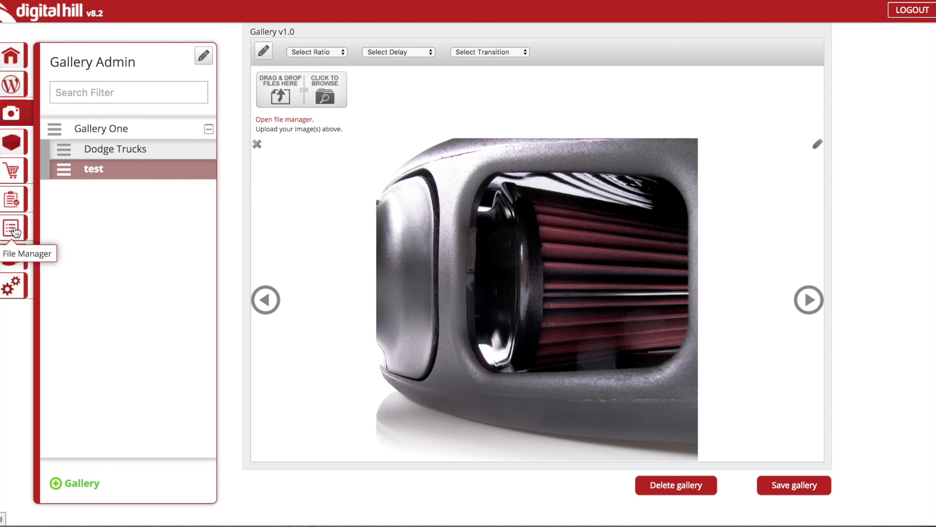
- Return to the admin and open the File Manager to look over its folders and images
left_click(14, 231)
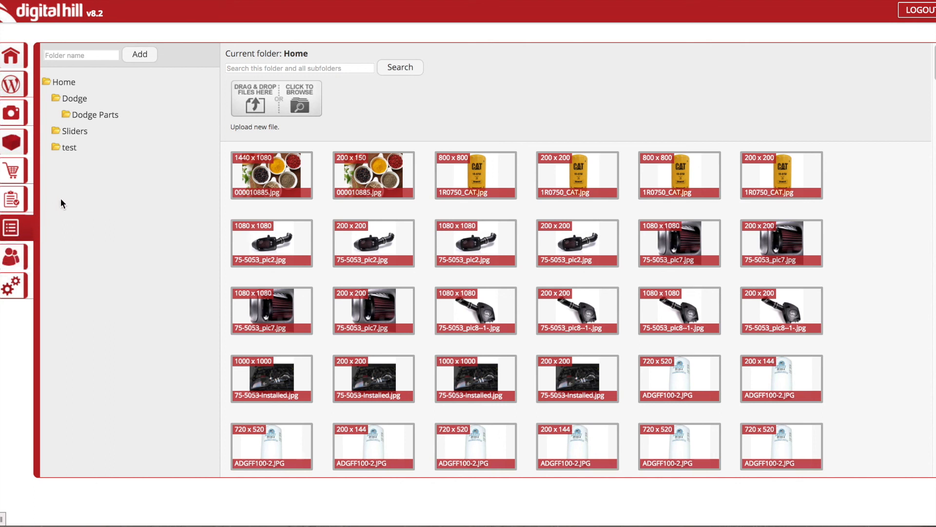
- View the remove and rename dialogs for the first 000010885.jpg image, cancelling each
mouse_move(305, 165)
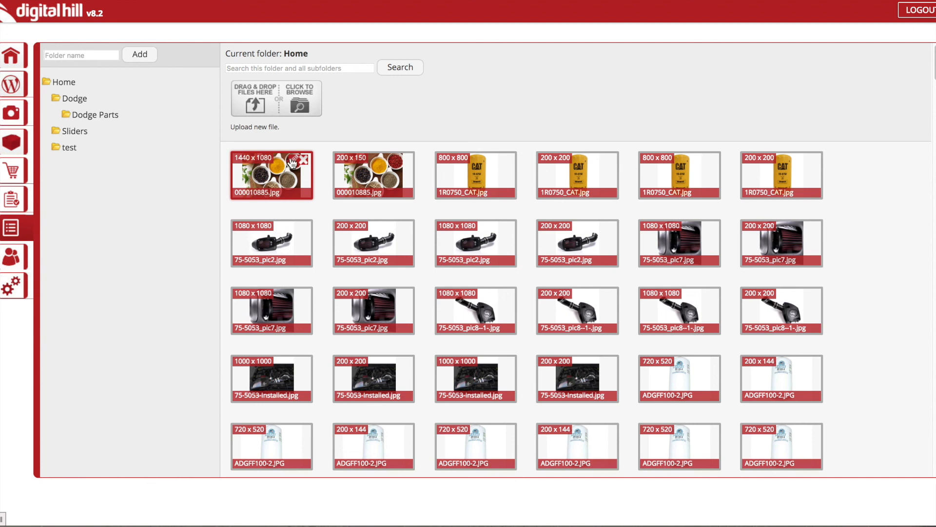
left_click(306, 163)
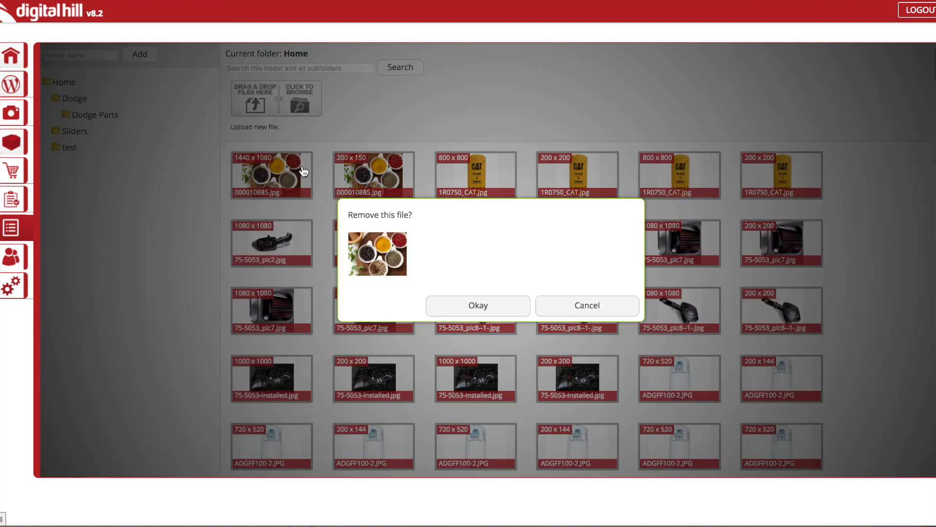
left_click(565, 311)
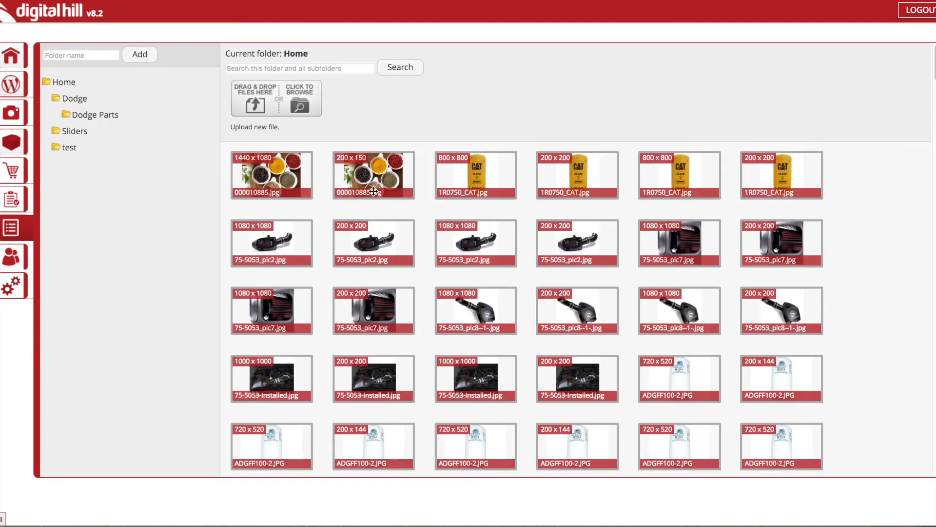
left_click(294, 168)
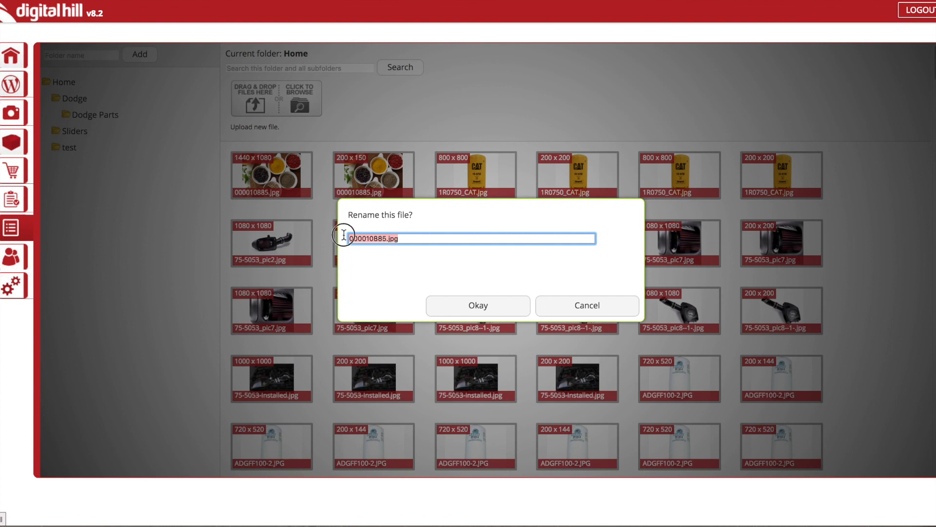
left_click(571, 310)
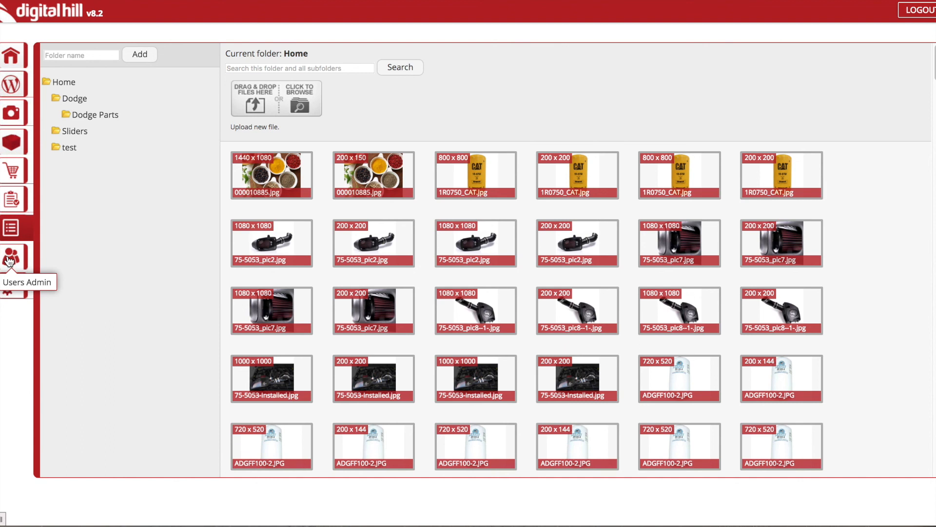
- Open Product Admin and review the first Light 2x6 Oval Clear product's title, model number, price, Show Price option, weight and description
left_click(13, 145)
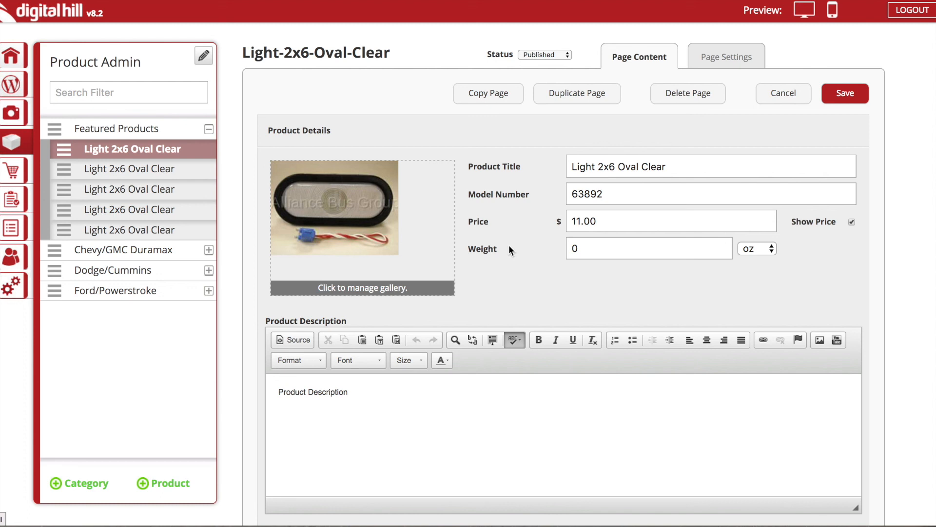
scroll(509, 246, "down", 1)
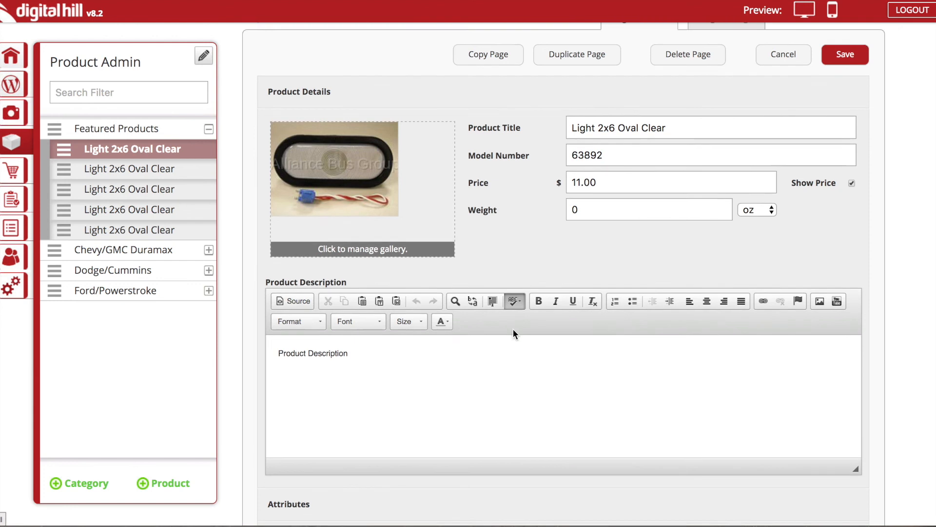
scroll(513, 330, "down", 1)
left_click_drag(683, 117, 572, 117)
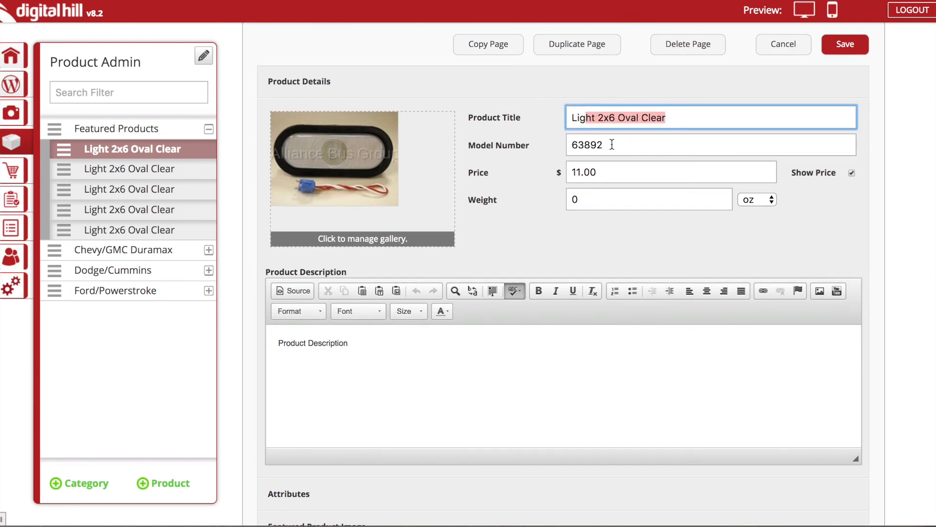
left_click_drag(611, 145, 567, 145)
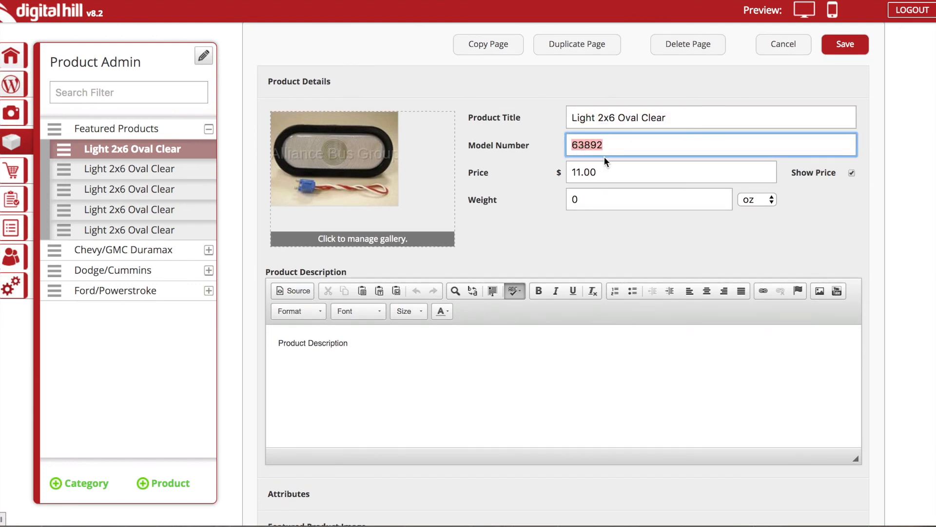
left_click(610, 172)
left_click_drag(610, 172, 570, 172)
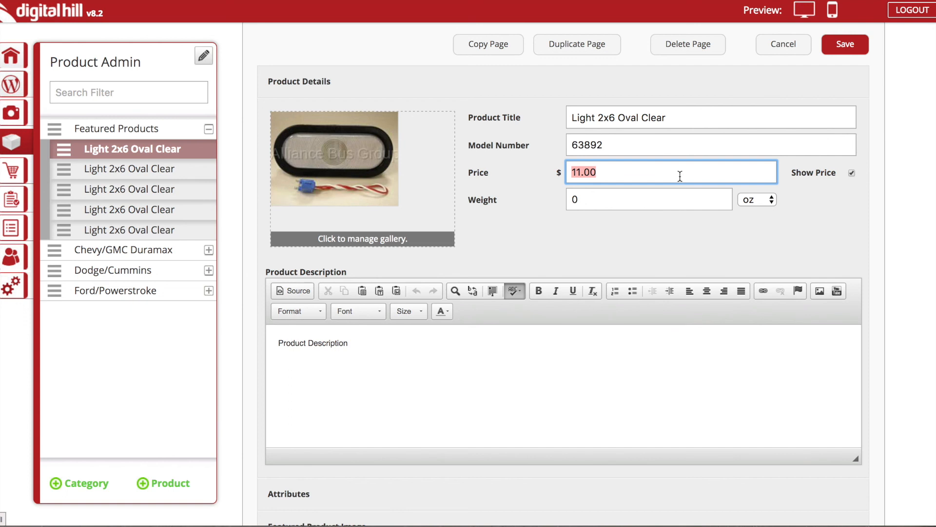
left_click(852, 173)
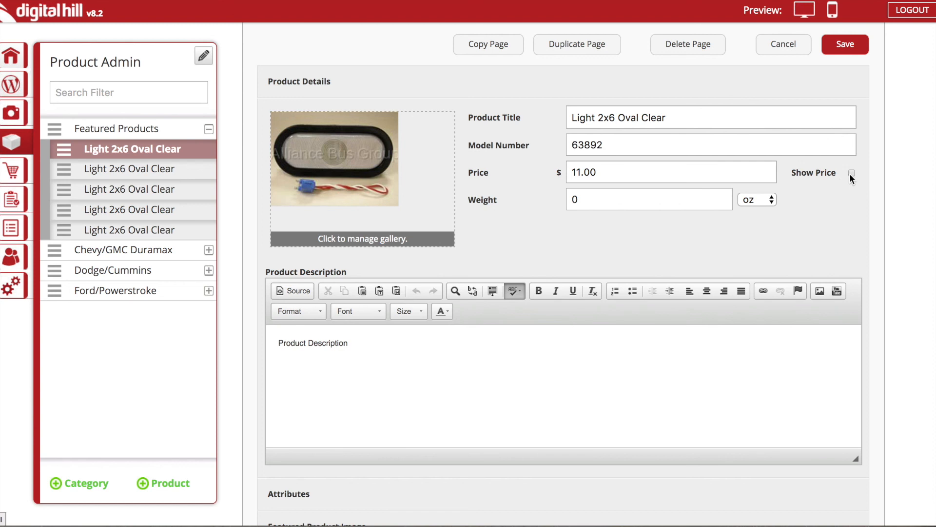
left_click(621, 205)
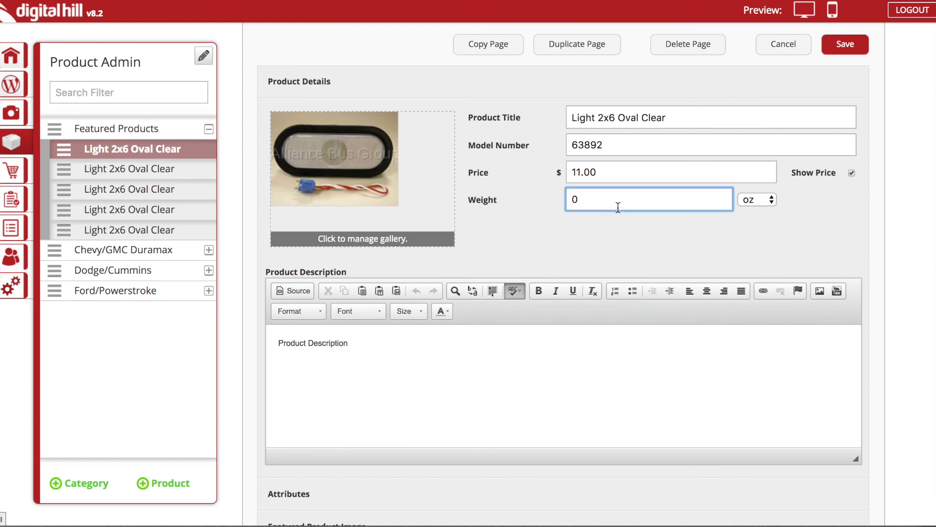
left_click_drag(368, 344, 255, 345)
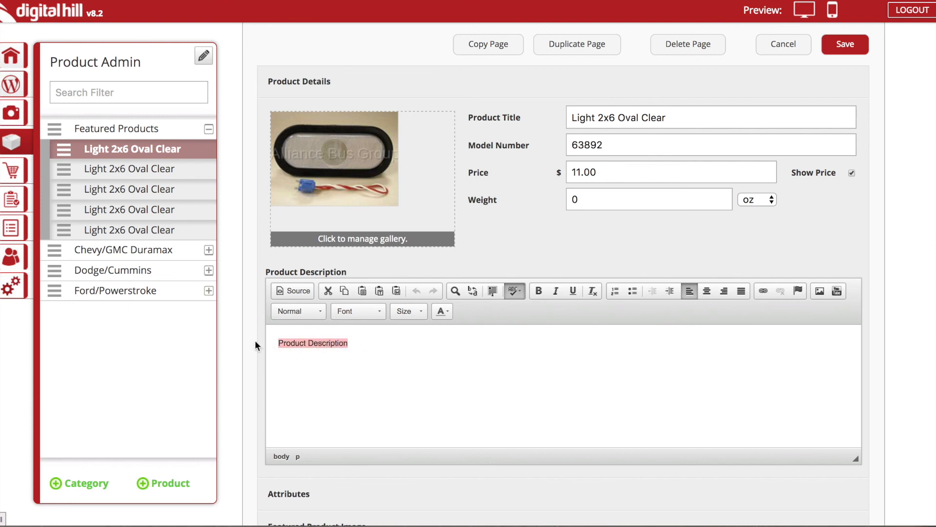
- Expand the product's Attributes section, enable Exhaust, and look through the options offered for Wheel Sizes and Exhaust
scroll(454, 356, "down", 3)
left_click(280, 356)
scroll(408, 362, "down", 2)
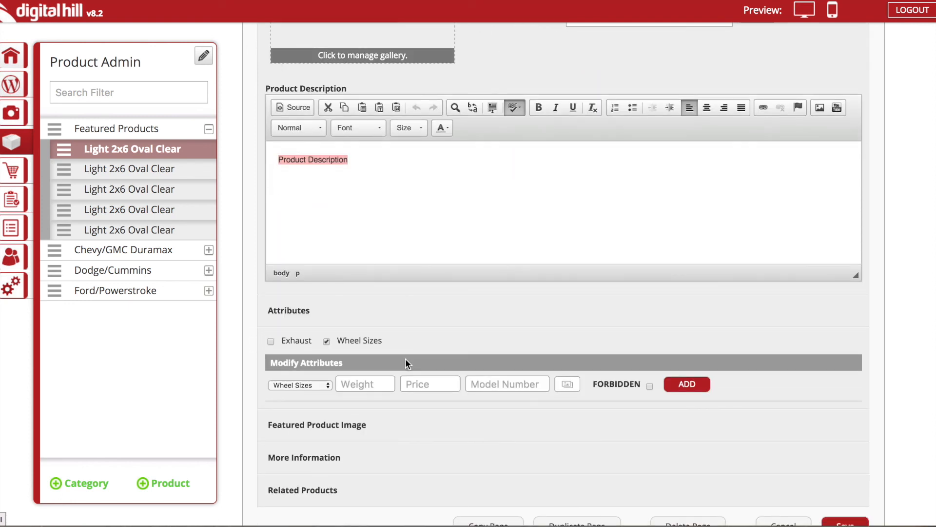
left_click(305, 343)
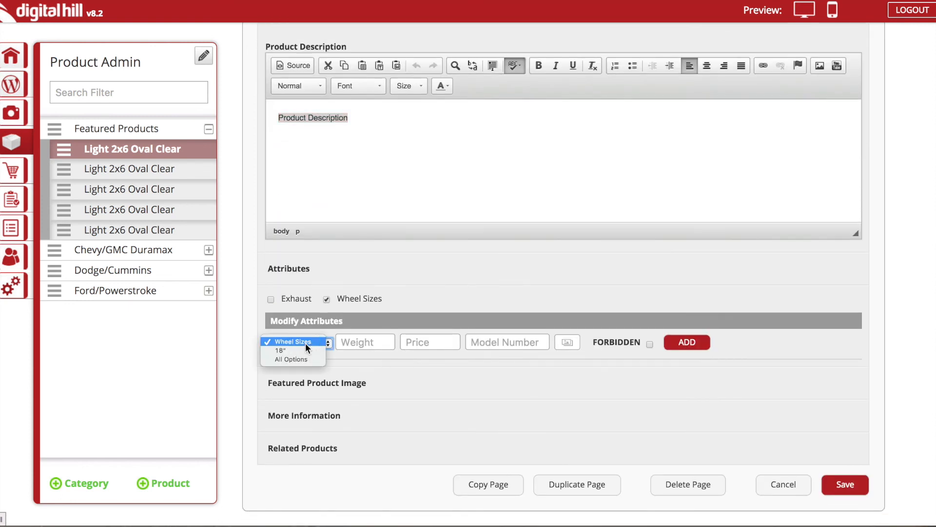
left_click(458, 279)
left_click(271, 299)
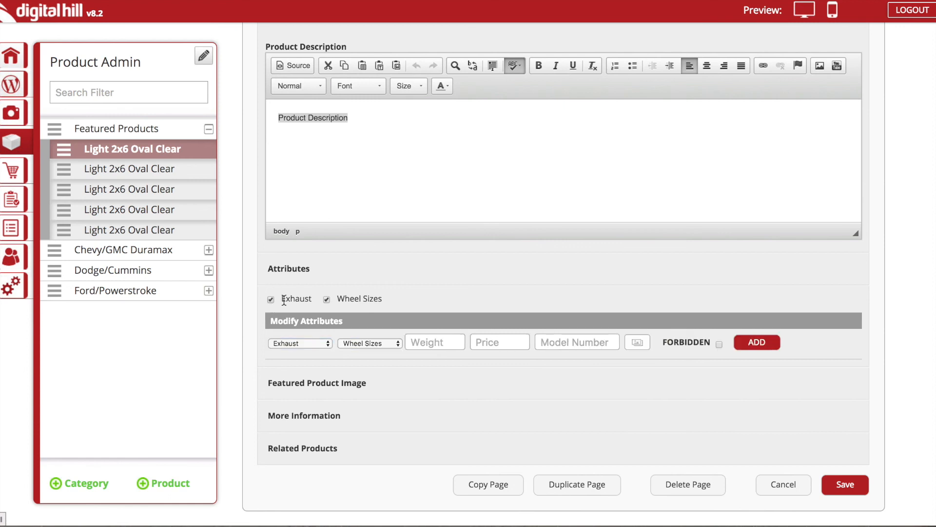
left_click(321, 344)
left_click(449, 273)
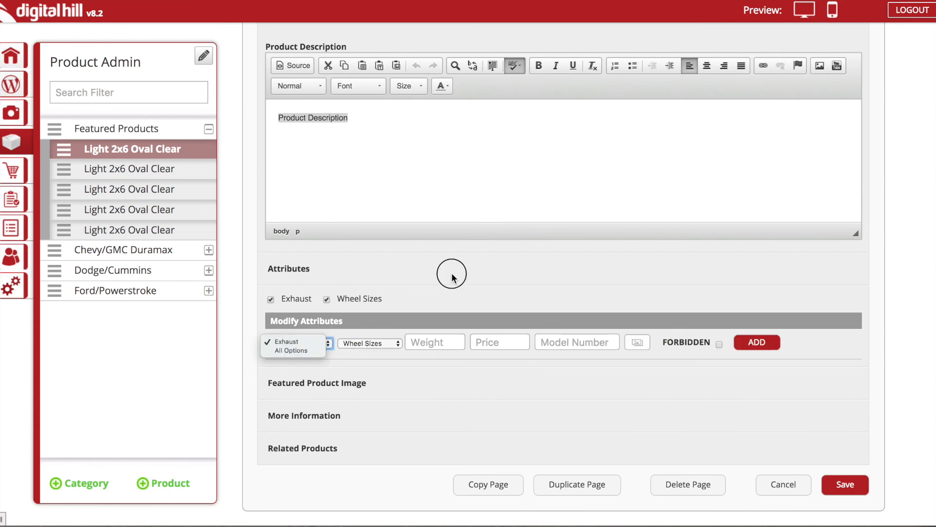
- Turn off both the Wheel Sizes and Exhaust attributes for the product
left_click(327, 299)
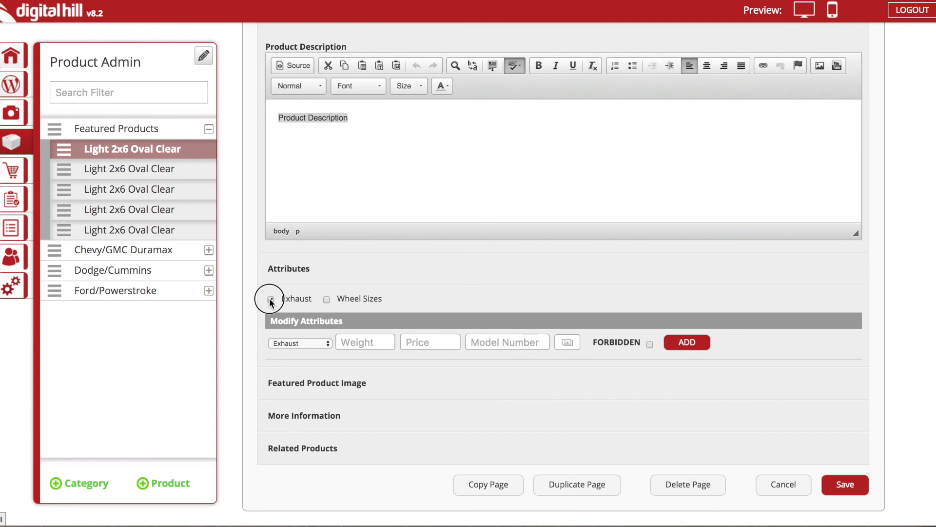
left_click(271, 299)
left_click(295, 308)
left_click(297, 354)
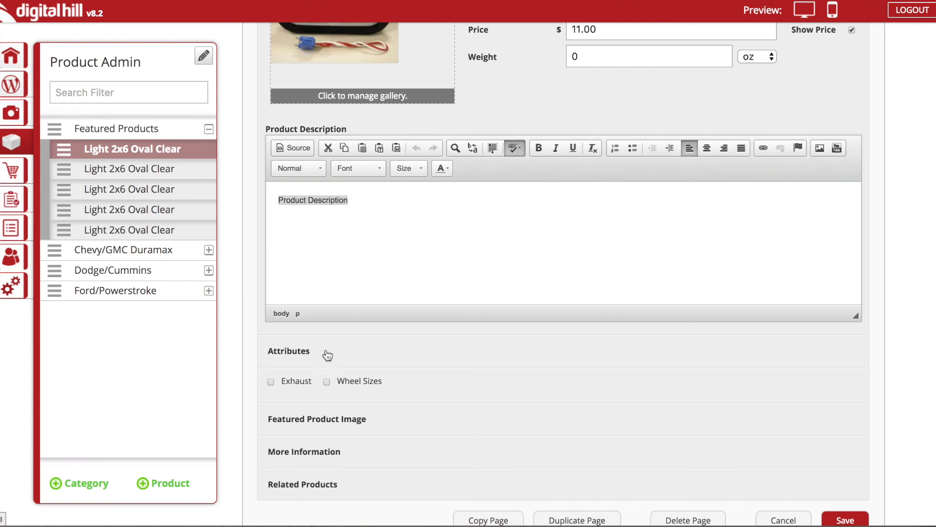
- Expand the Featured Product Image and More Information sections and review the product's image and text
scroll(317, 356, "down", 1)
left_click(340, 383)
scroll(511, 346, "down", 2)
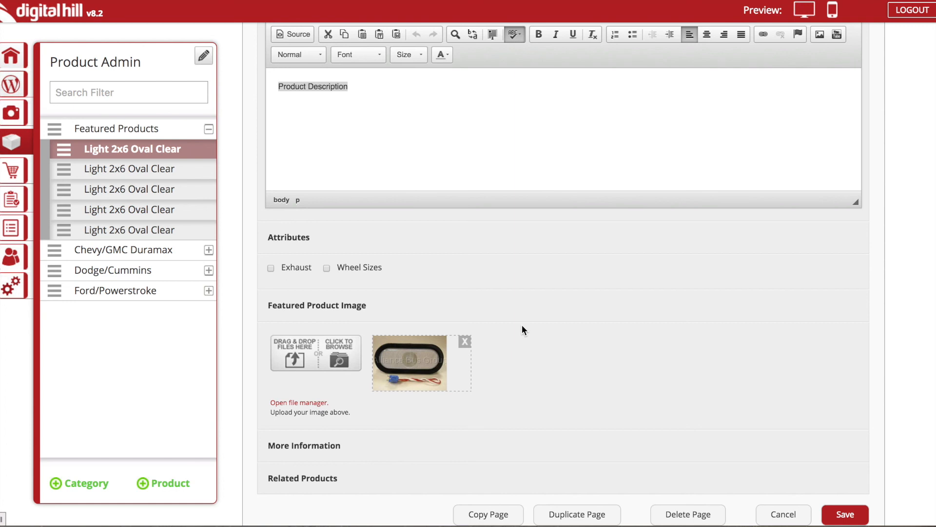
left_click(298, 451)
scroll(460, 308, "down", 5)
left_click(360, 287)
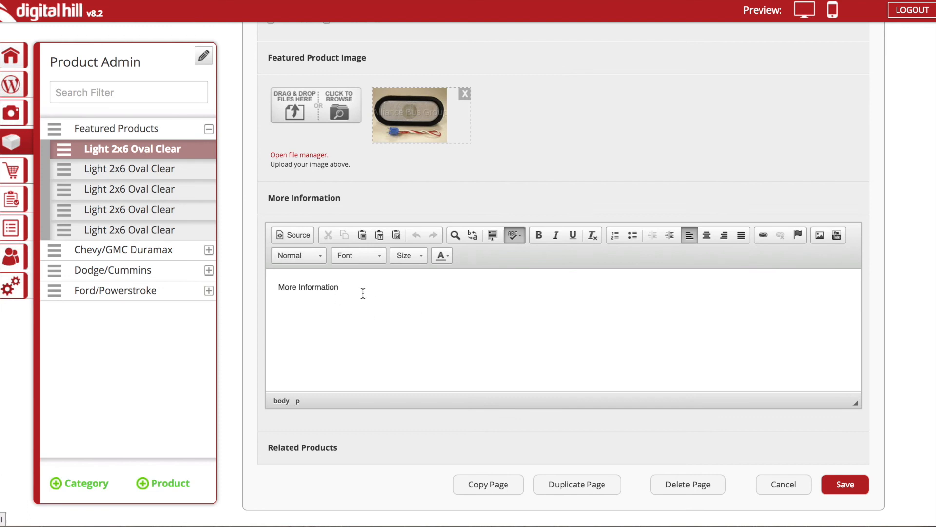
left_click_drag(351, 286, 268, 286)
left_click(368, 283)
- Expand Related Products, add Flo-Pro-671NM-5 under Exhaust-Systems1 as a related product, and save the product
left_click(349, 449)
scroll(396, 435, "down", 1)
scroll(395, 436, "down", 2)
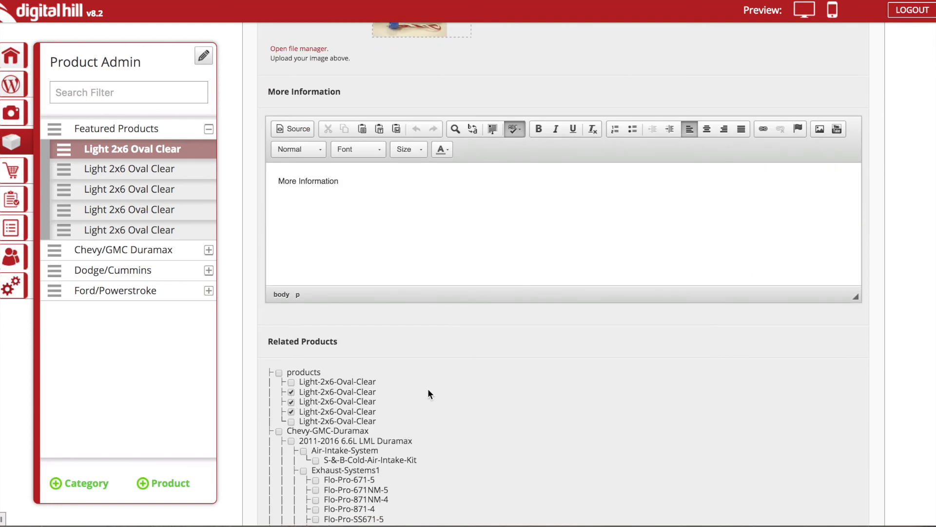
scroll(429, 389, "down", 4)
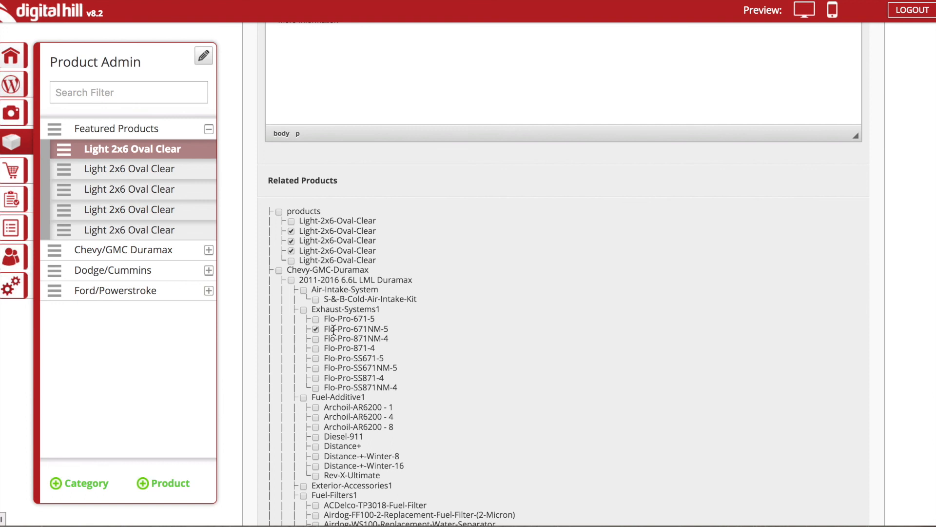
scroll(751, 424, "down", 20)
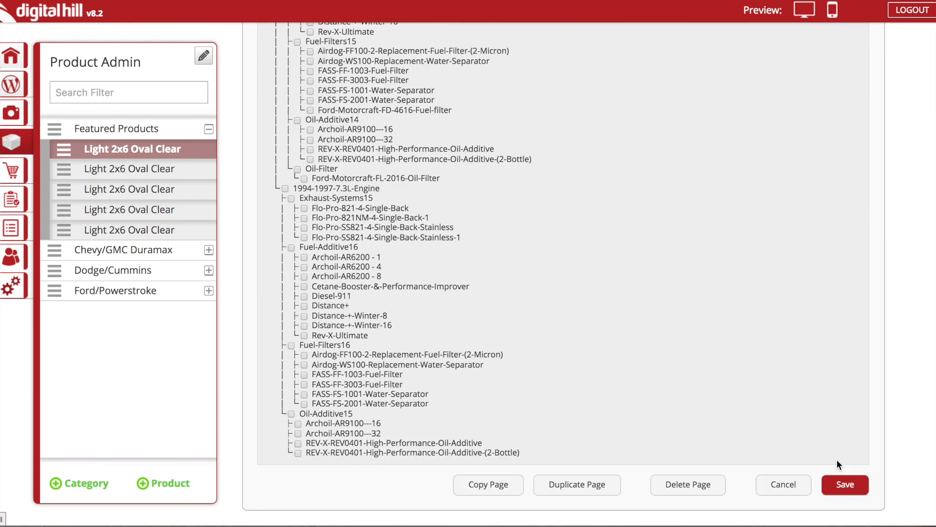
left_click(843, 483)
- Check the product's Related Items on the live page and return to the Related Products list in the admin
scroll(590, 267, "up", 10)
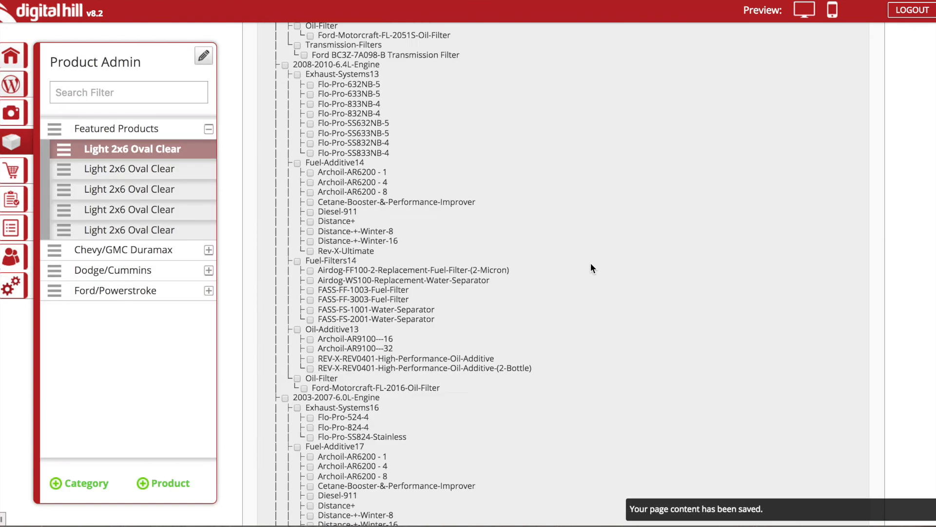
scroll(590, 267, "up", 5)
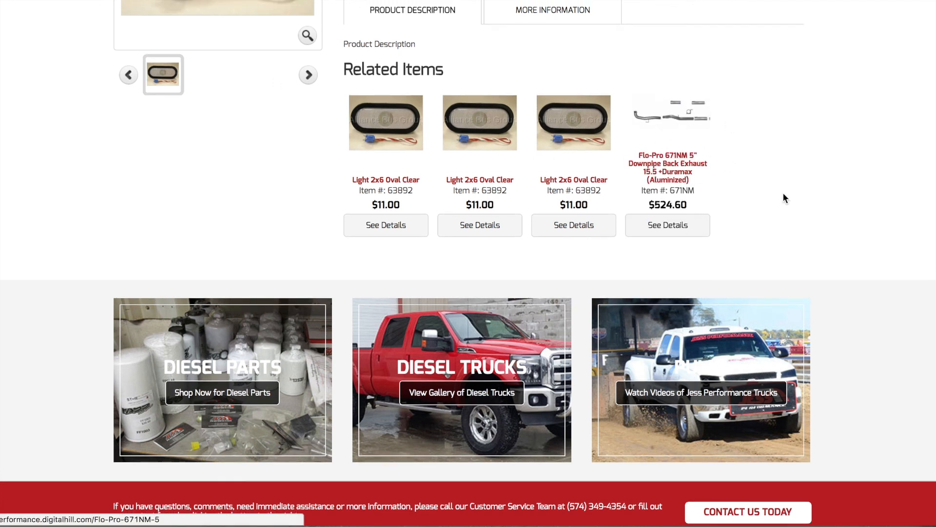
scroll(805, 204, "up", 6)
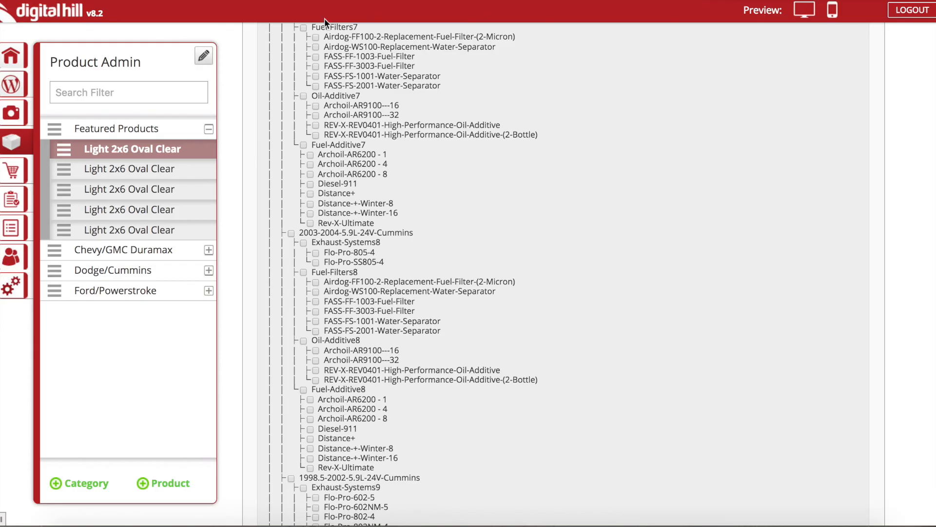
scroll(552, 212, "down", 10)
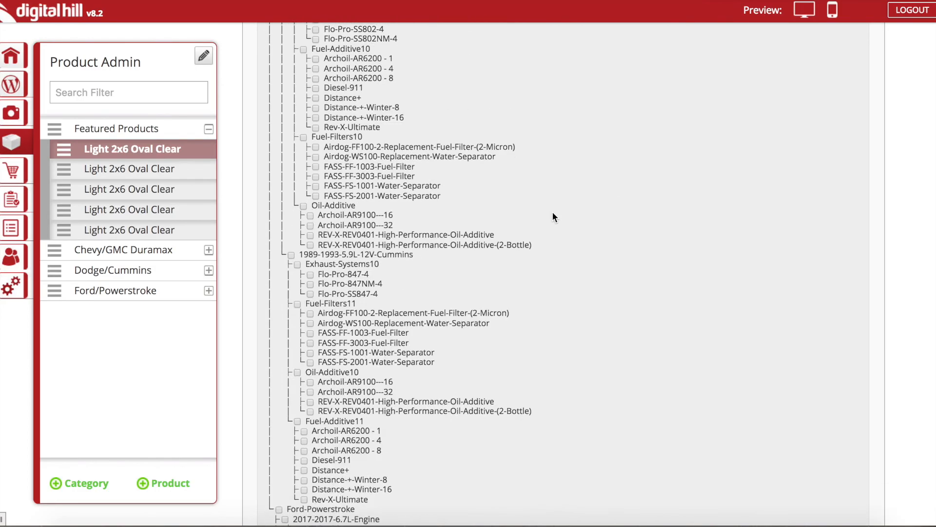
scroll(557, 223, "down", 10)
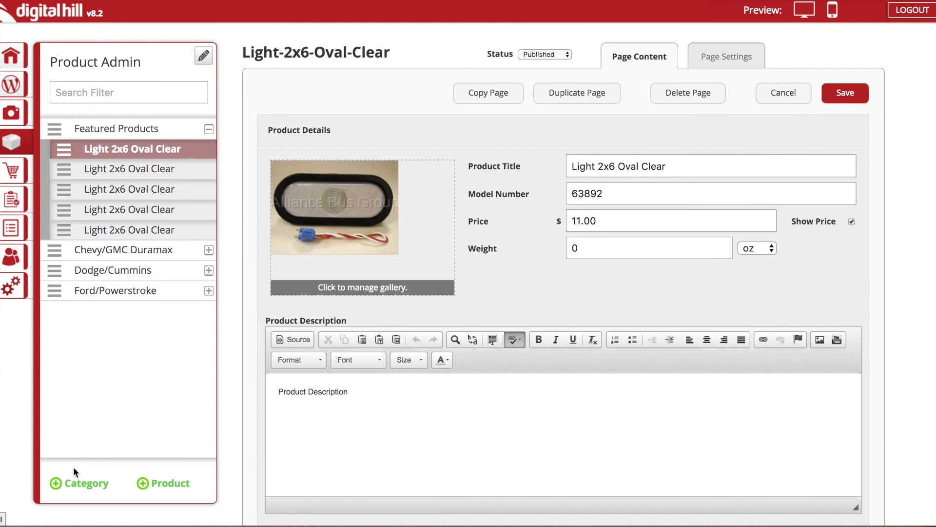
- Open the Featured Products category to view its title, image and description fields, and reopen the first Light 2x6 Oval Clear product
left_click(156, 129)
left_click(284, 162)
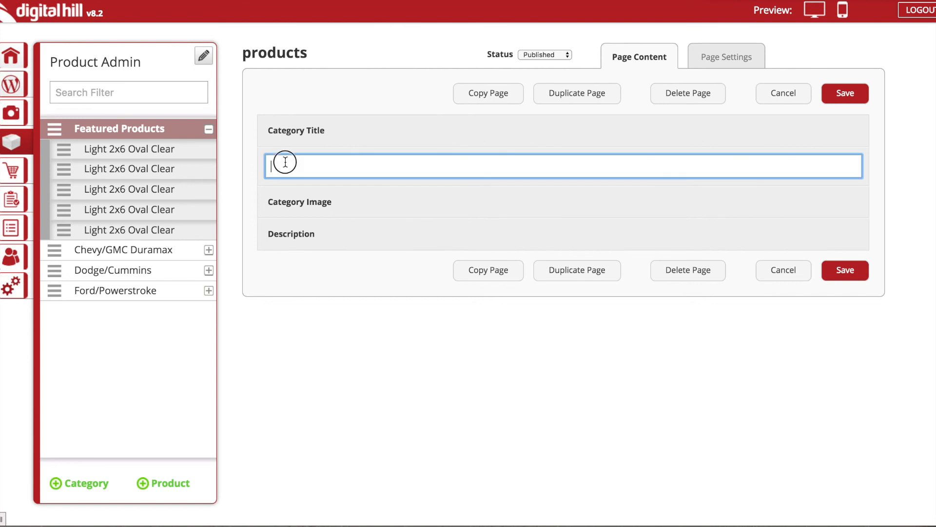
left_click(178, 154)
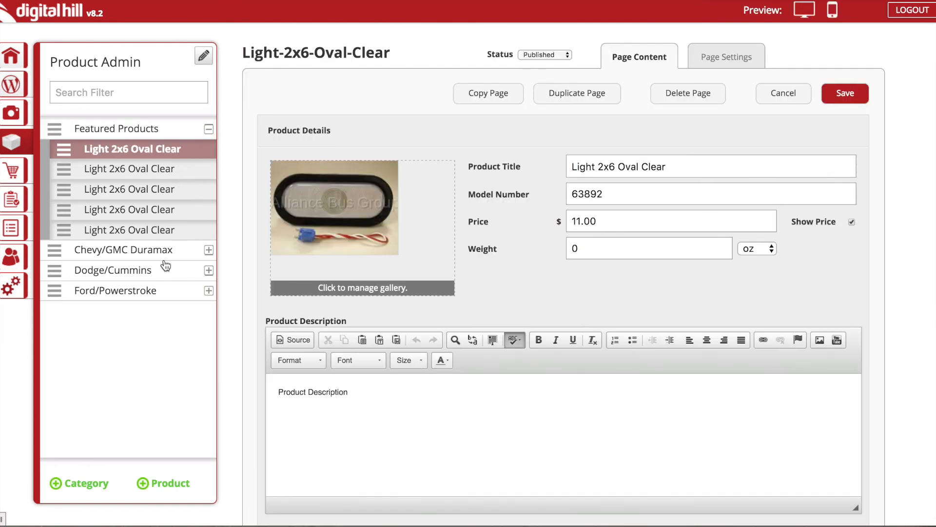
- Switch to the live site and browse the shop from Chevy/GMC Duramax through 2011-2016 6.6L LML Duramax to Oil Additive
left_click(144, 0)
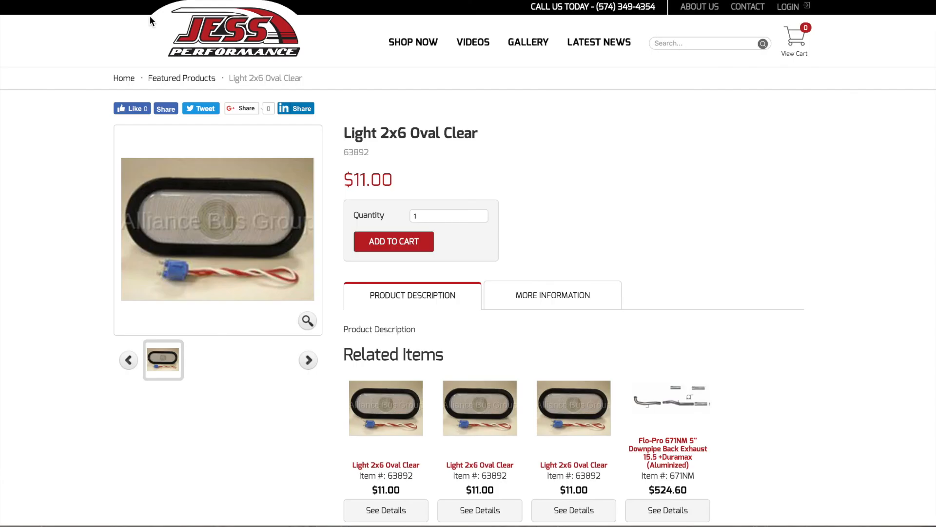
mouse_move(410, 49)
left_click(405, 74)
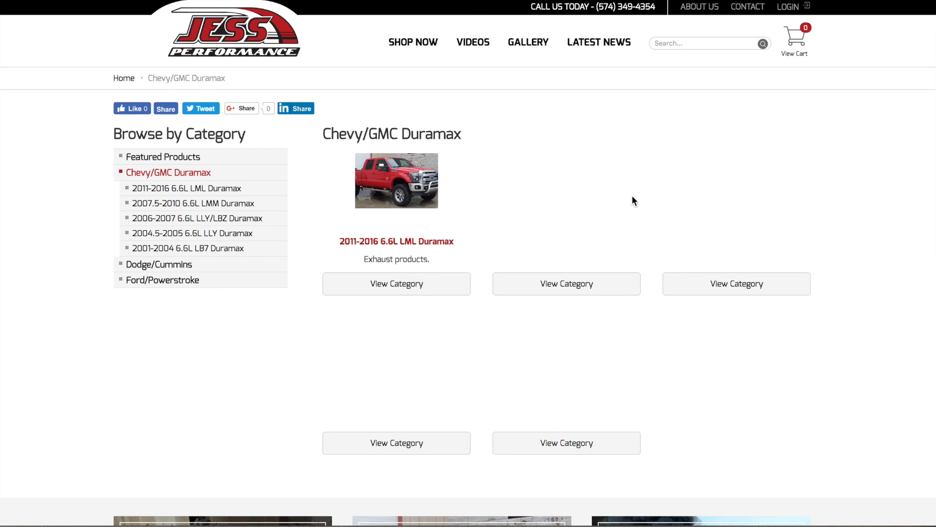
left_click(381, 289)
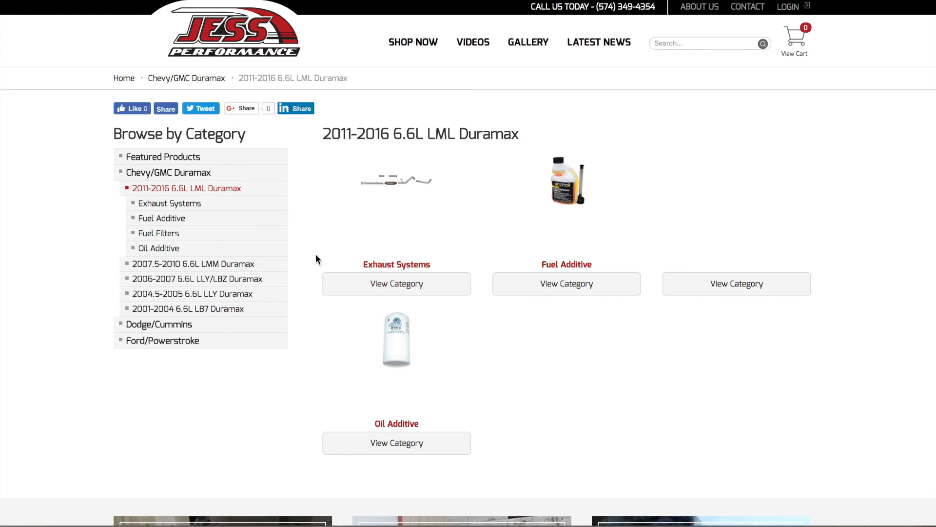
left_click(425, 445)
scroll(594, 360, "down", 1)
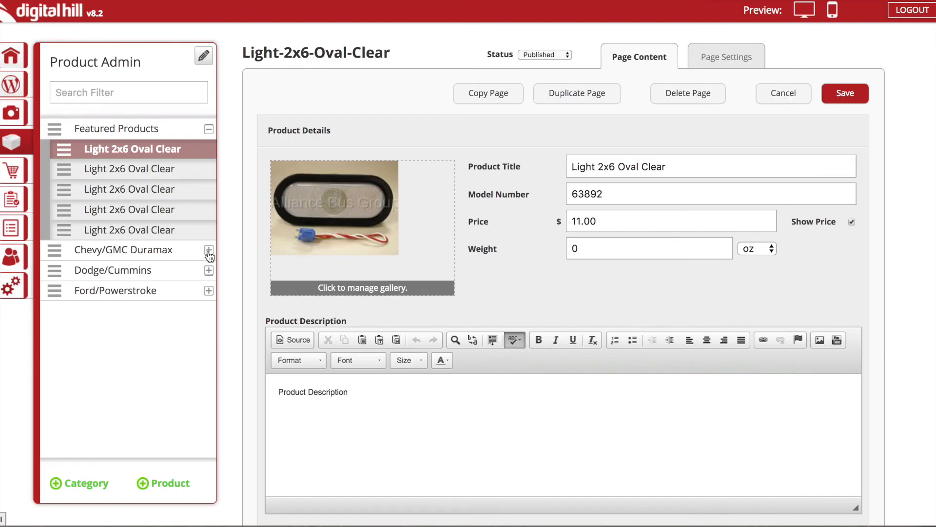
- In the product admin, expand Chevy/GMC Duramax, 2011-2016 6.6L LML Duramax and Oil Additive, and open the Archoil AR9100 - 16 product to view its details
left_click(210, 252)
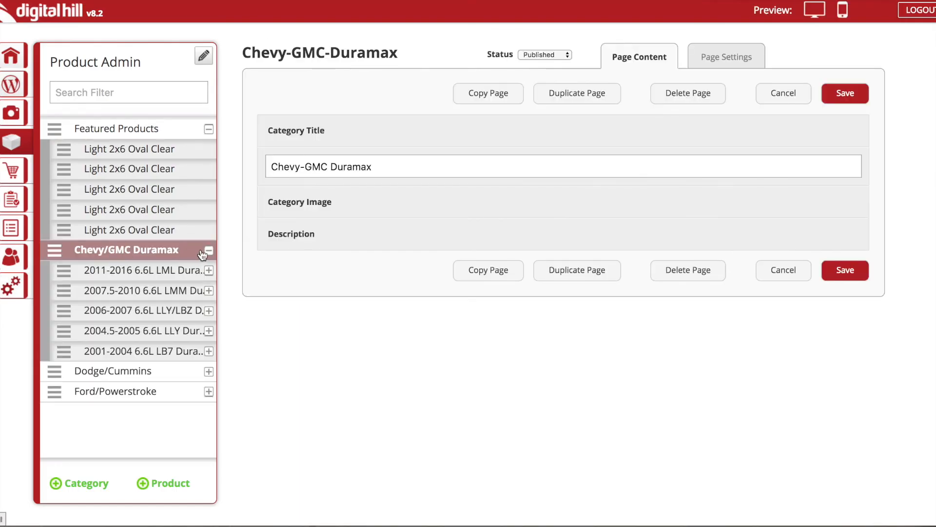
left_click(209, 271)
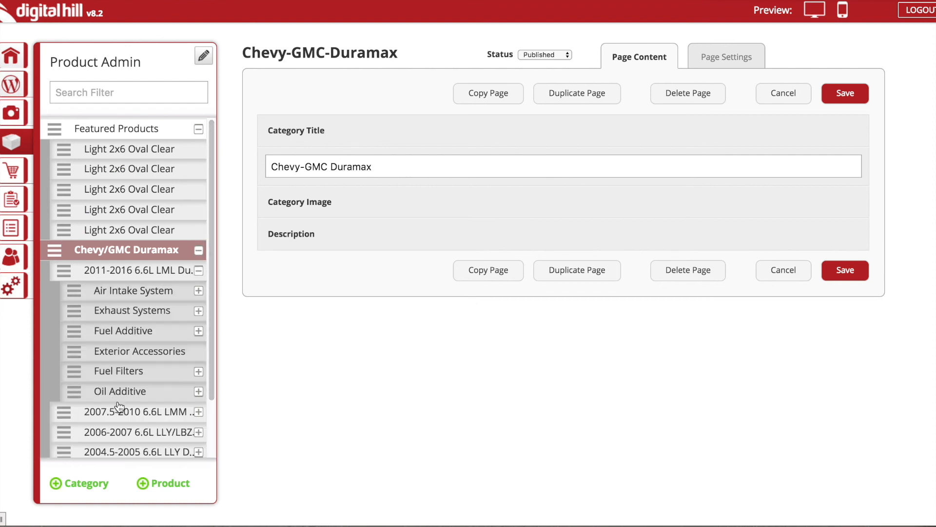
left_click(197, 393)
left_click(132, 396)
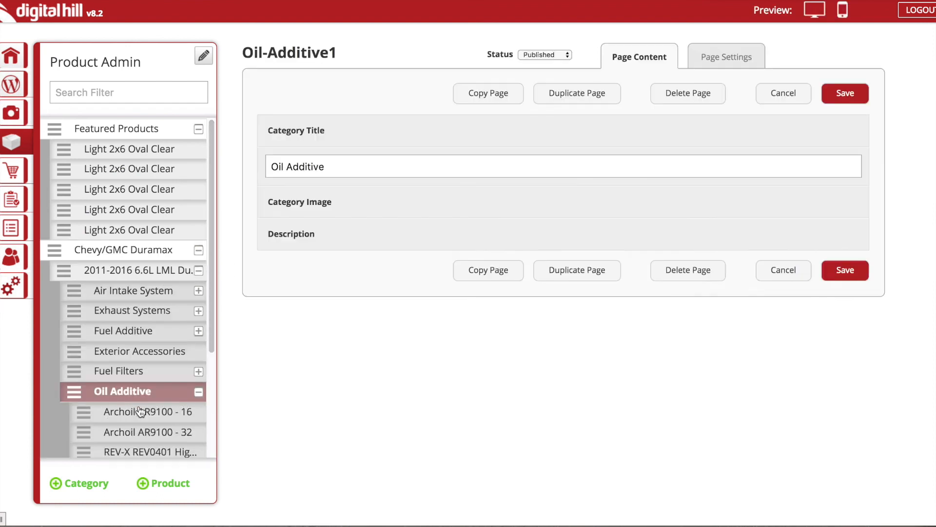
left_click(156, 415)
scroll(364, 284, "down", 6)
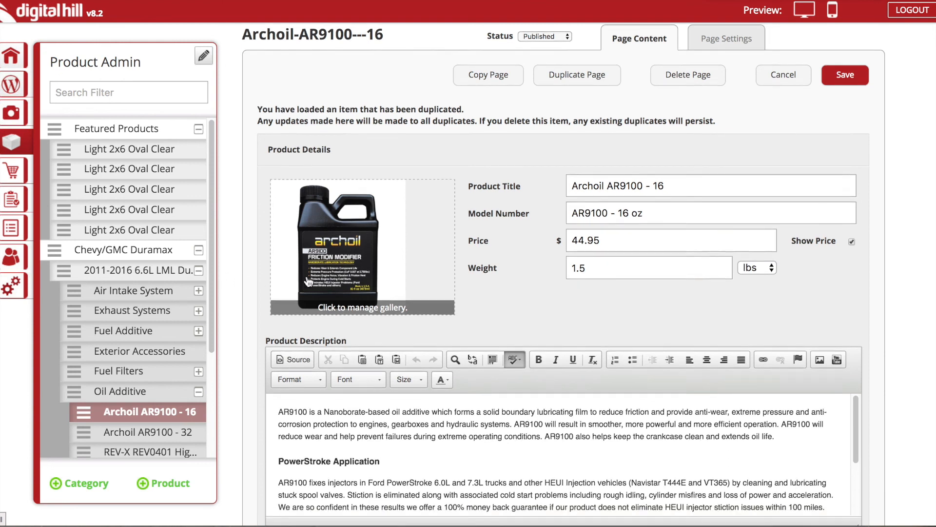
scroll(364, 284, "up", 6)
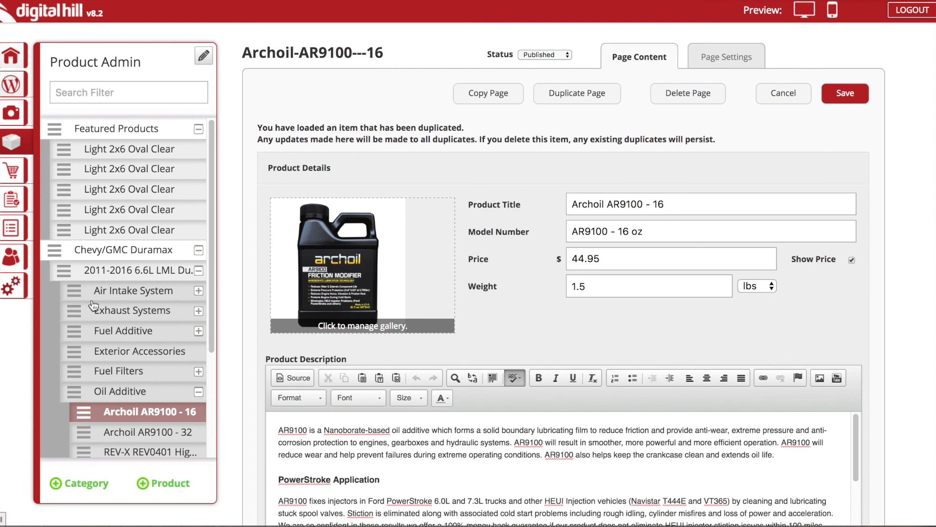
- Switch to the cart admin and view the Orders section and the Shipping Options with their origin address and carrier settings
left_click(13, 172)
left_click(142, 132)
left_click(155, 155)
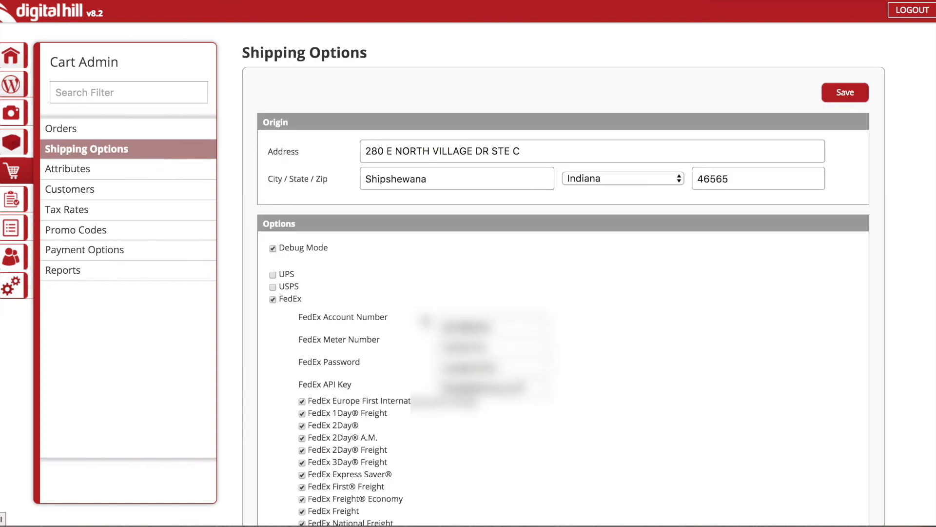
- Create a new attribute set named Lift Kits in the cart's Attributes section
left_click(110, 170)
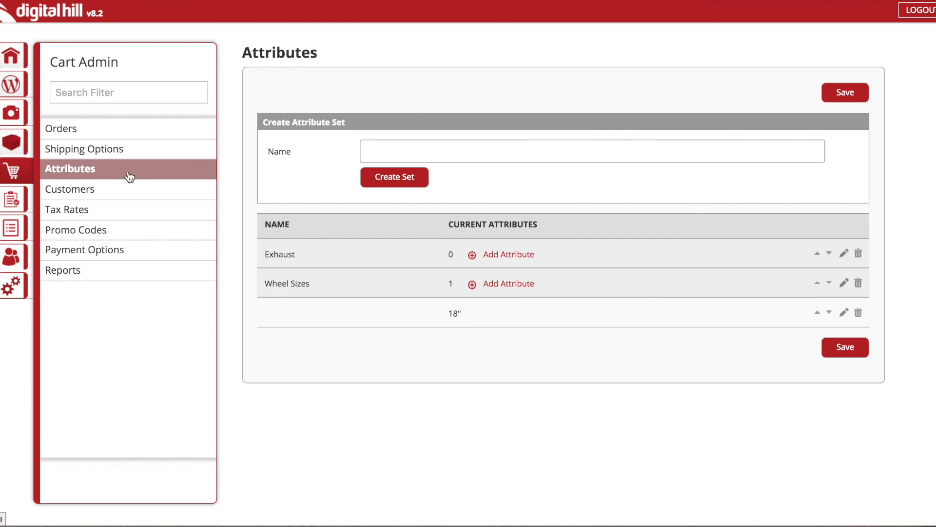
left_click(370, 145)
type("L")
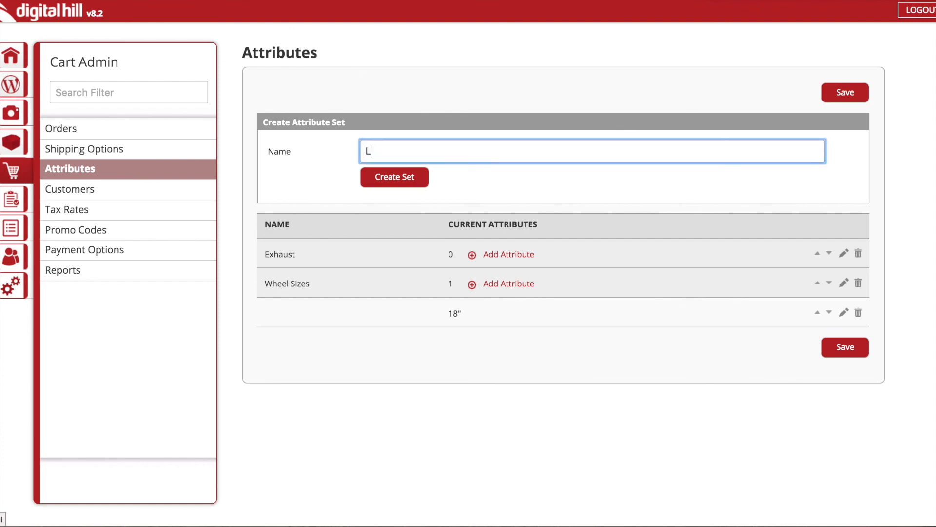
type("ift Kits")
left_click(405, 178)
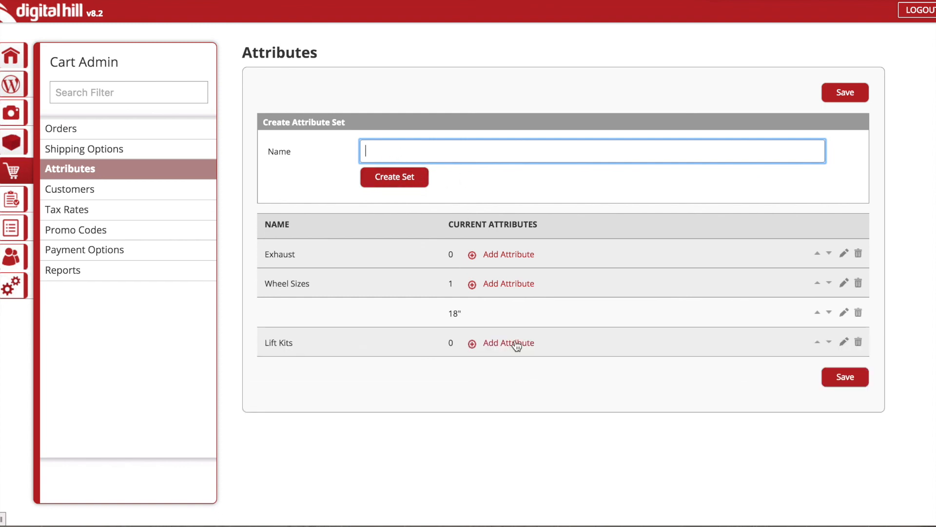
- Add the attributes 2" and 3" to the Lift Kits set and save the attributes
left_click(532, 346)
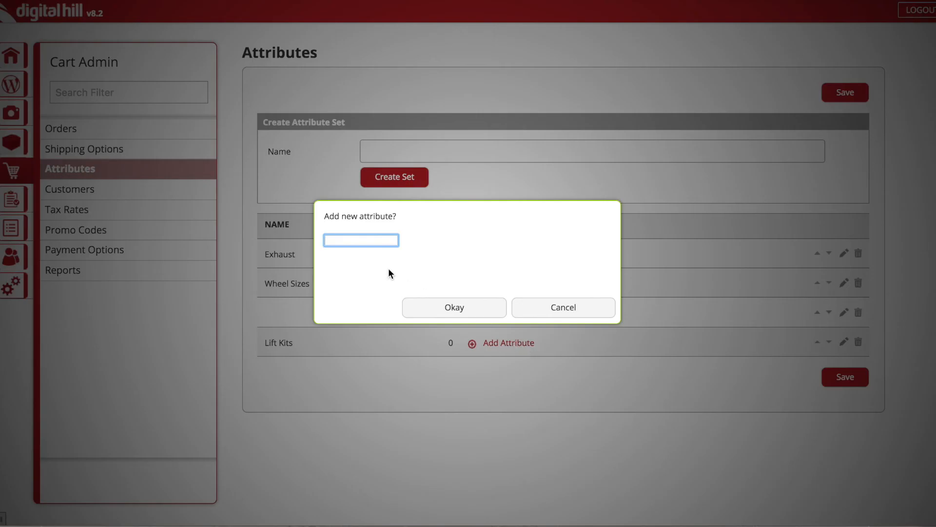
type("2\"")
left_click(431, 308)
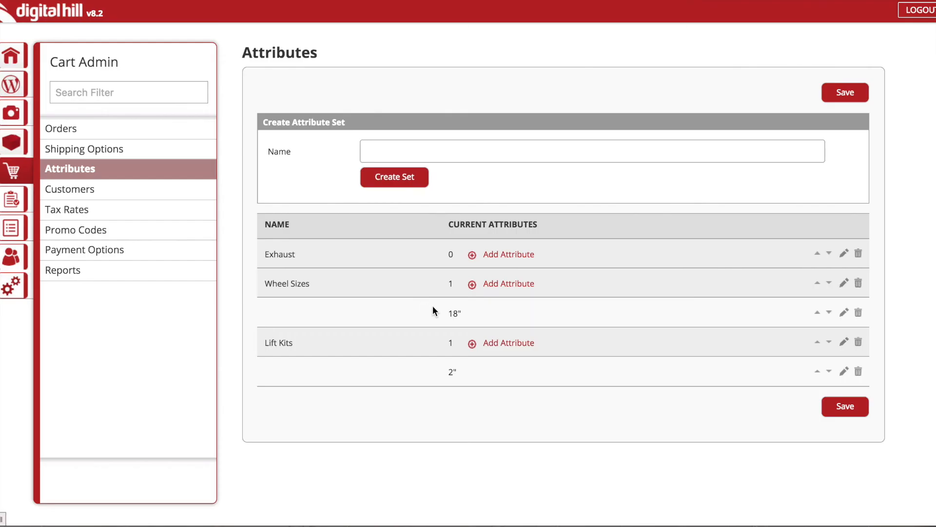
left_click(499, 346)
type("3\"")
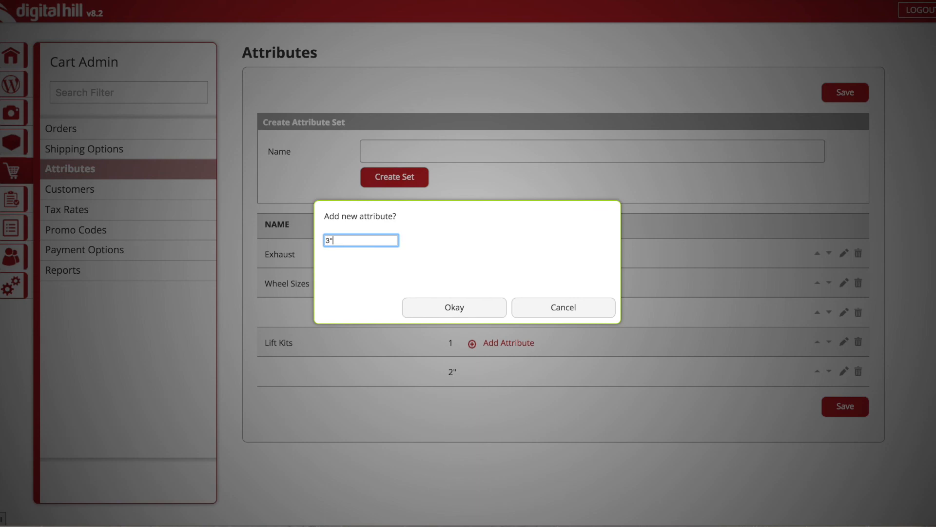
left_click(449, 308)
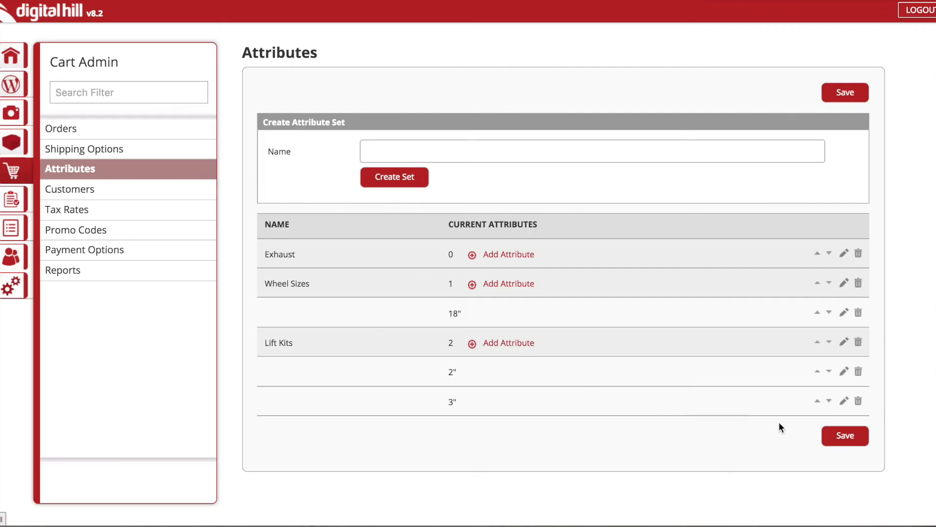
left_click(832, 435)
- Look through the cart's Customers, Tax Rates, Promo Codes and Payment Options sections, and open the separate order listing
left_click(124, 198)
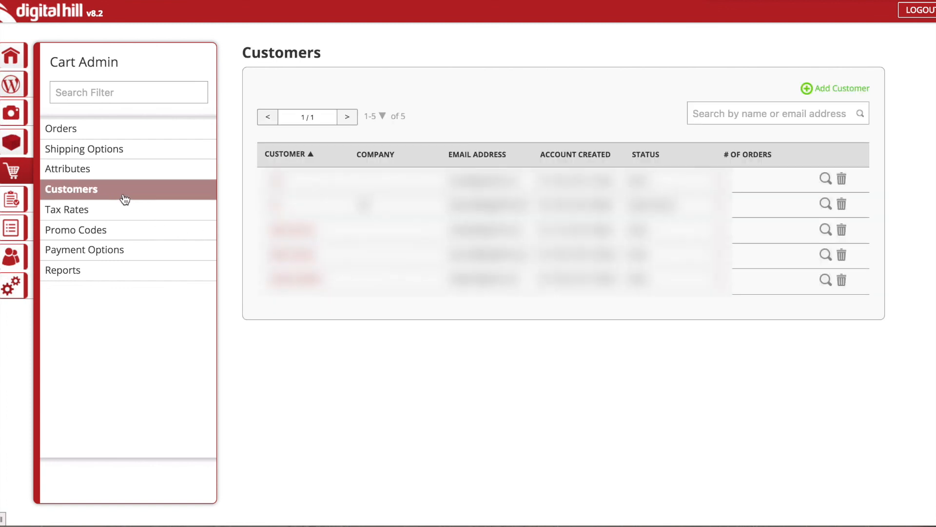
left_click(134, 216)
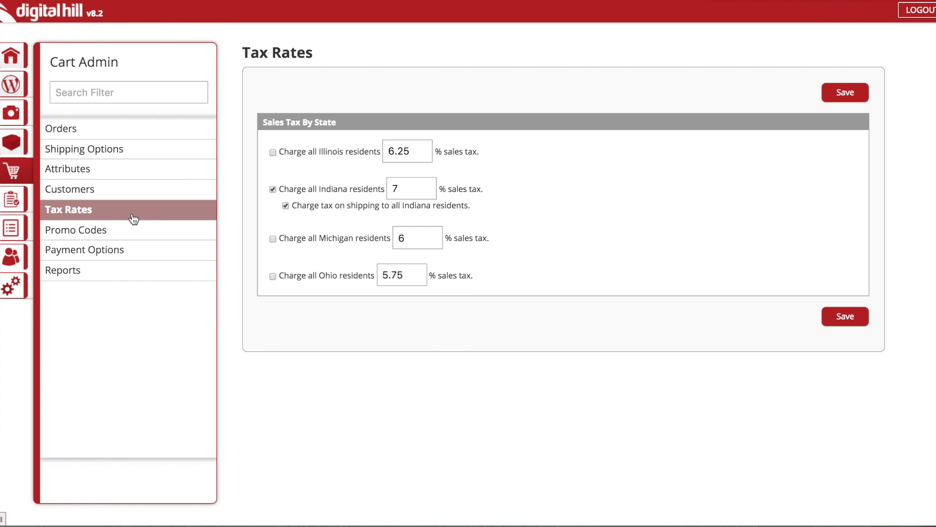
left_click(112, 236)
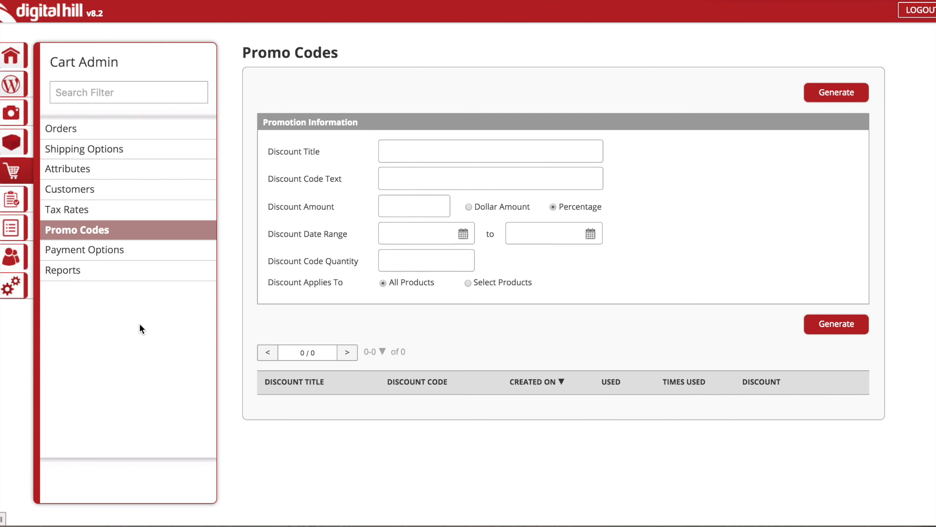
left_click(131, 251)
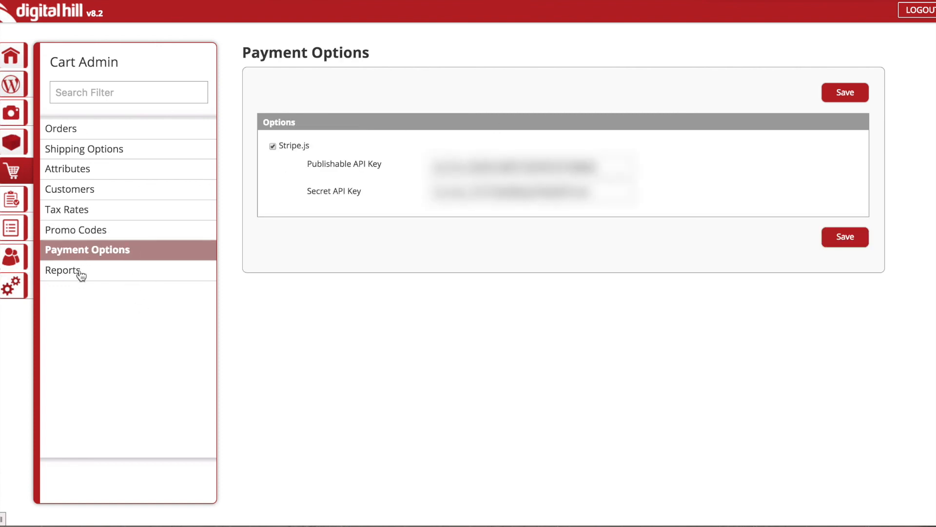
left_click(13, 201)
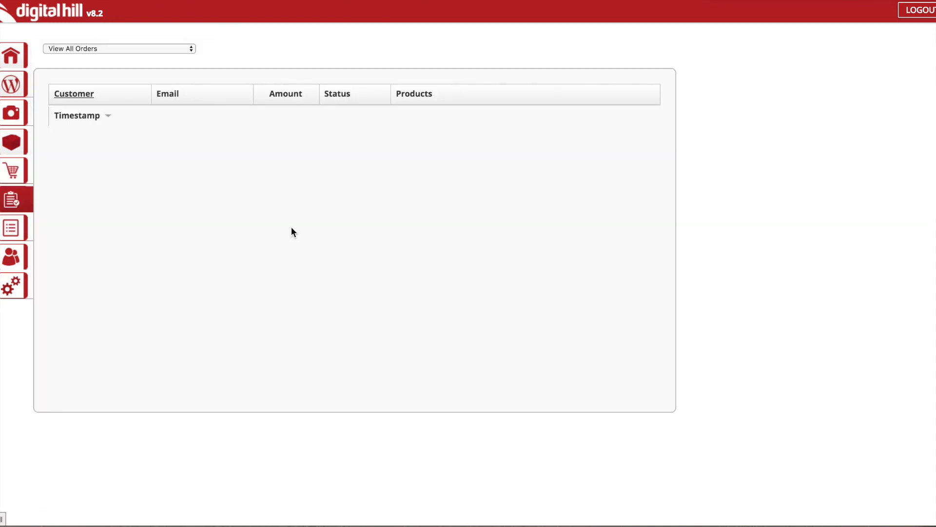